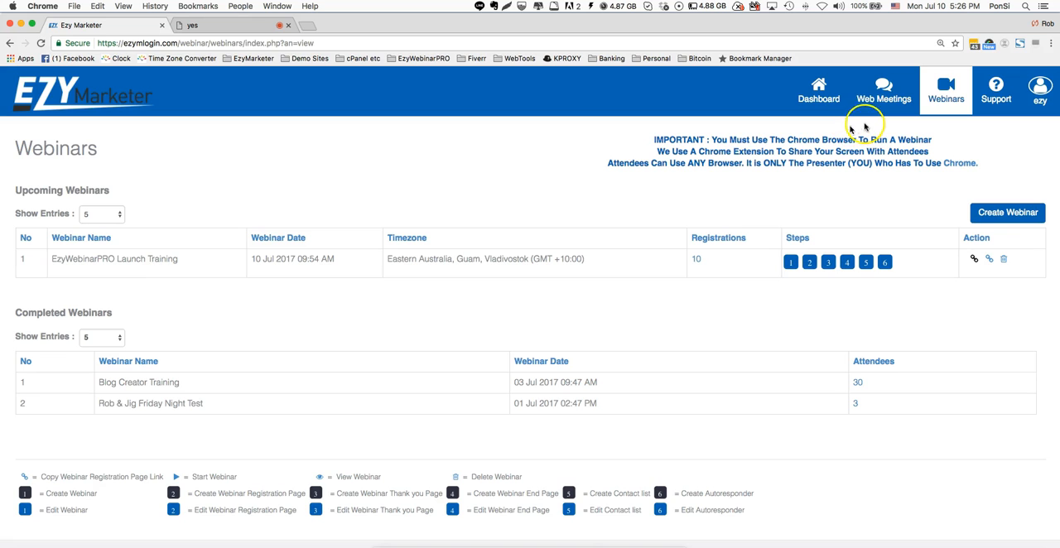
# - Dismiss the notice on the main dashboard, enter Web Meetings and open the list of webinars
pyautogui.click(819, 97)
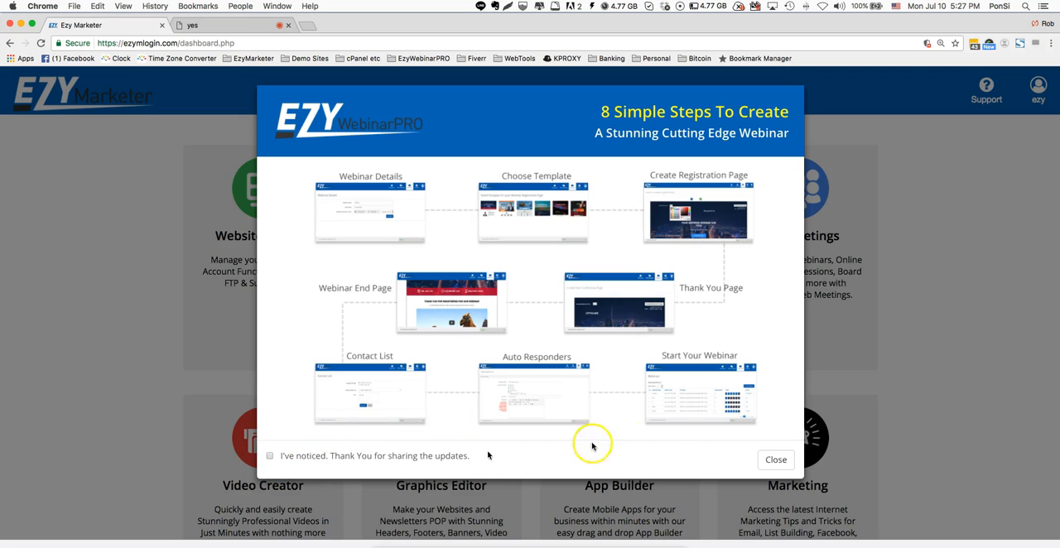
pyautogui.click(775, 465)
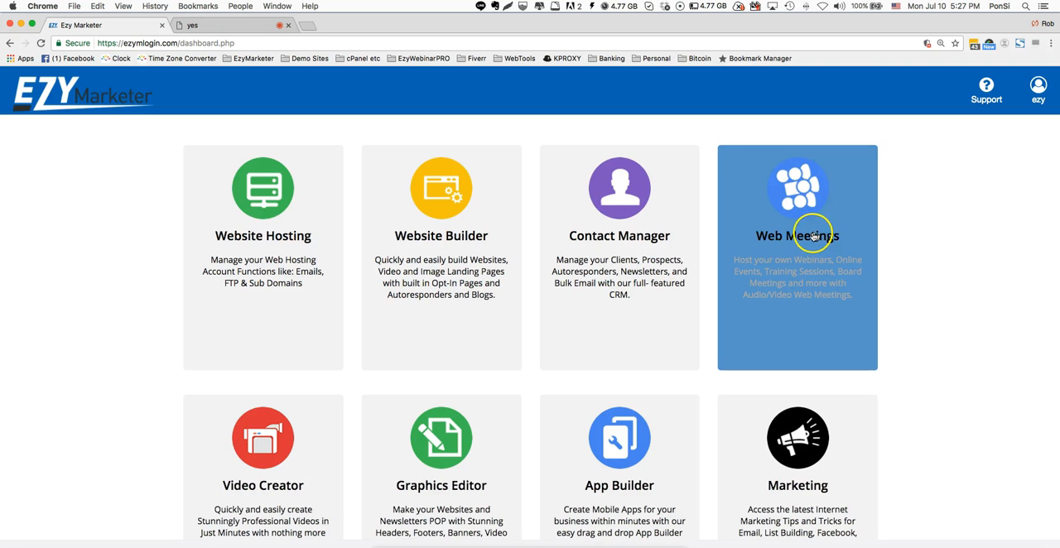
pyautogui.click(814, 236)
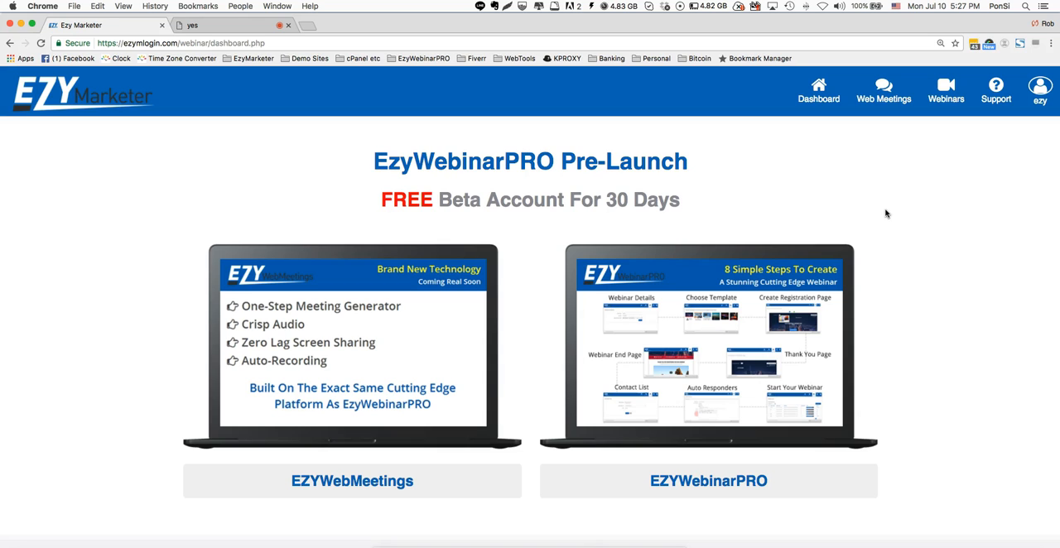
pyautogui.click(884, 94)
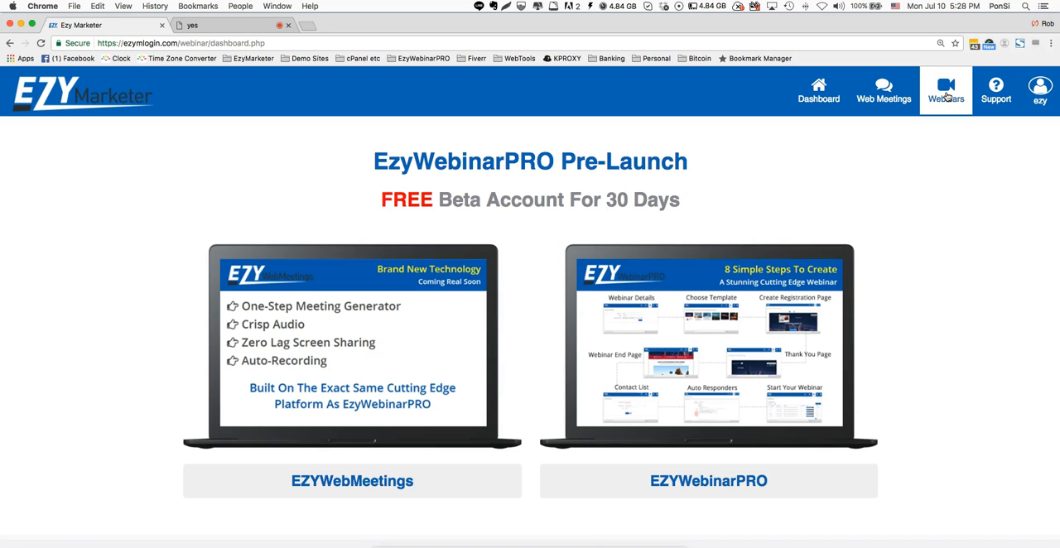
pyautogui.click(949, 97)
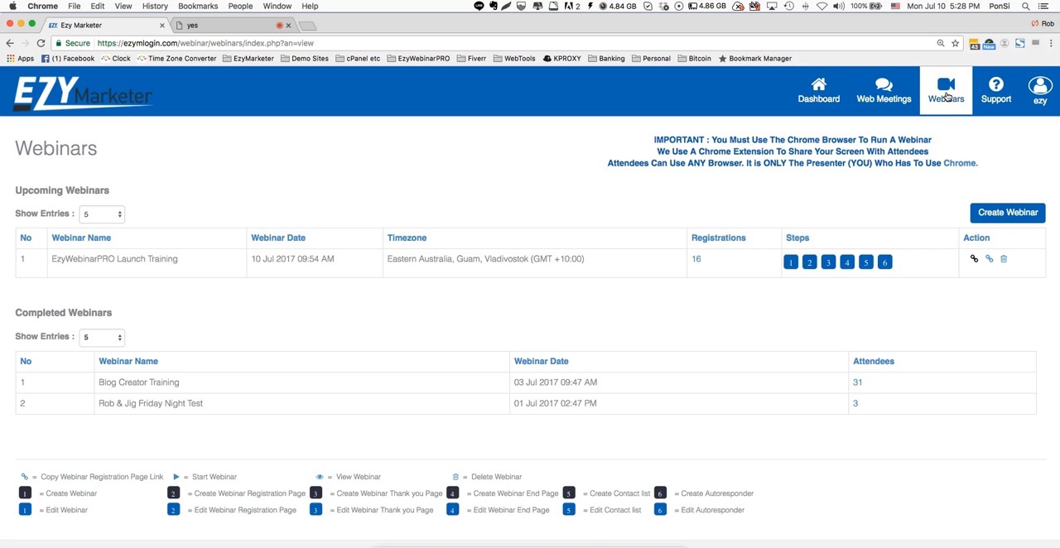
pyautogui.click(698, 273)
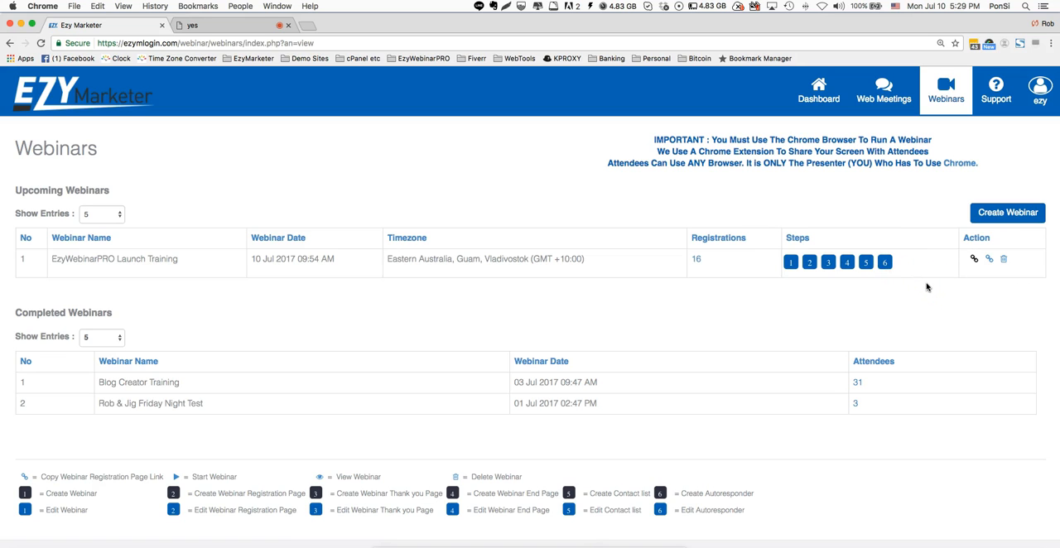
# - Start a new webinar and name it "Monday Night's Pre-Launch"
pyautogui.click(1004, 215)
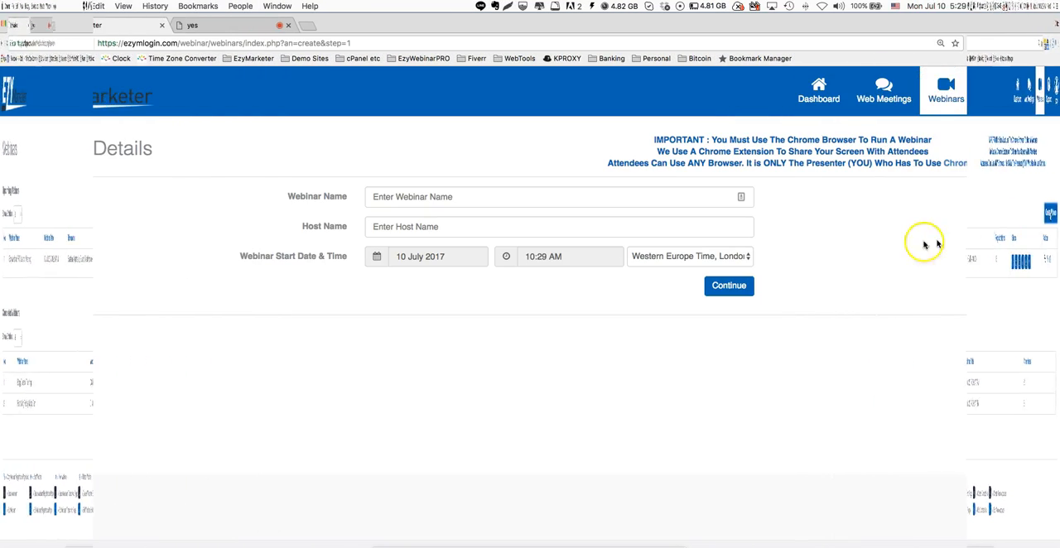
pyautogui.click(518, 200)
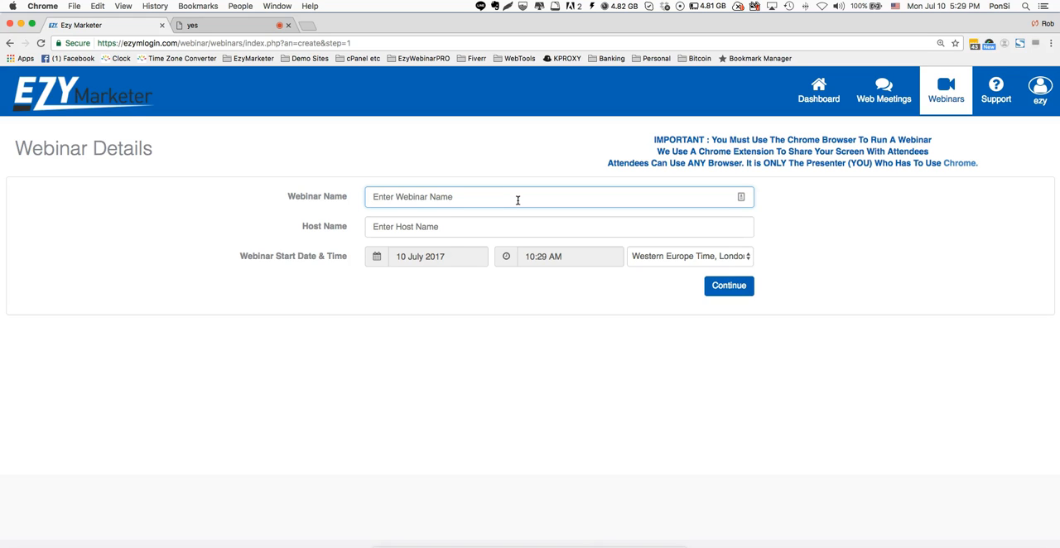
pyautogui.write('Monday ')
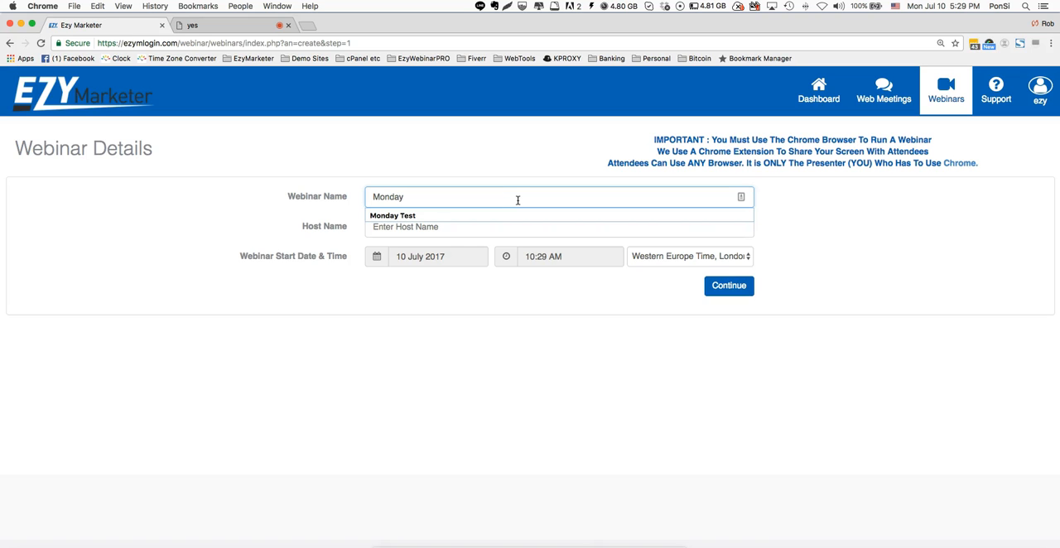
pyautogui.write('Night')
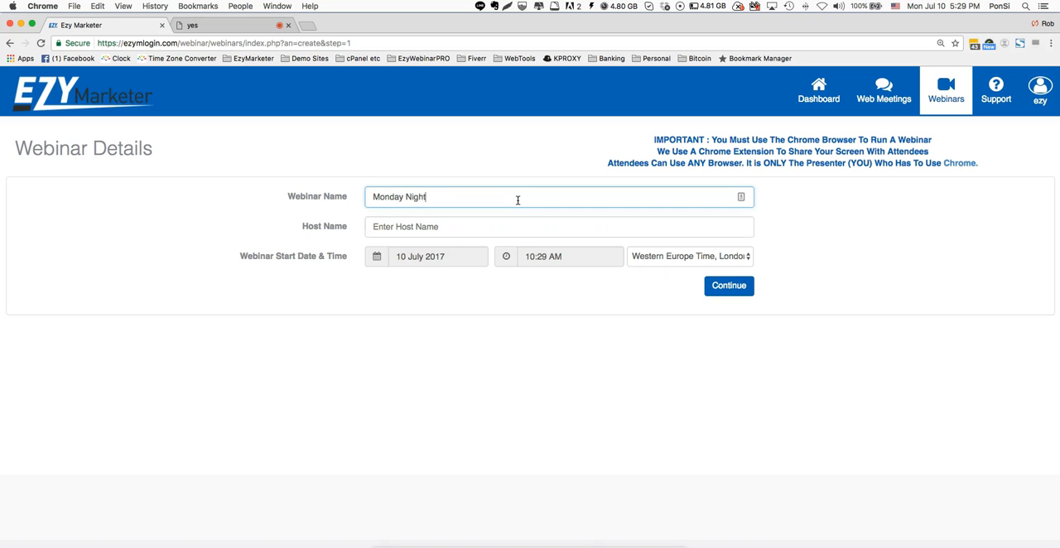
pyautogui.write("'s Pre")
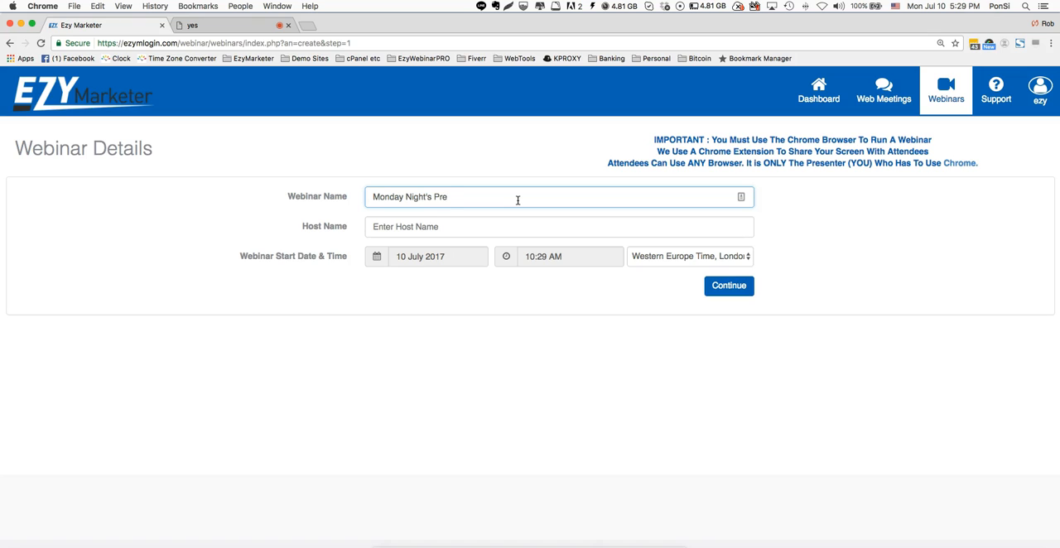
pyautogui.write('-Launch')
# - Enter the presenter's full name as the webinar host name
pyautogui.click(488, 229)
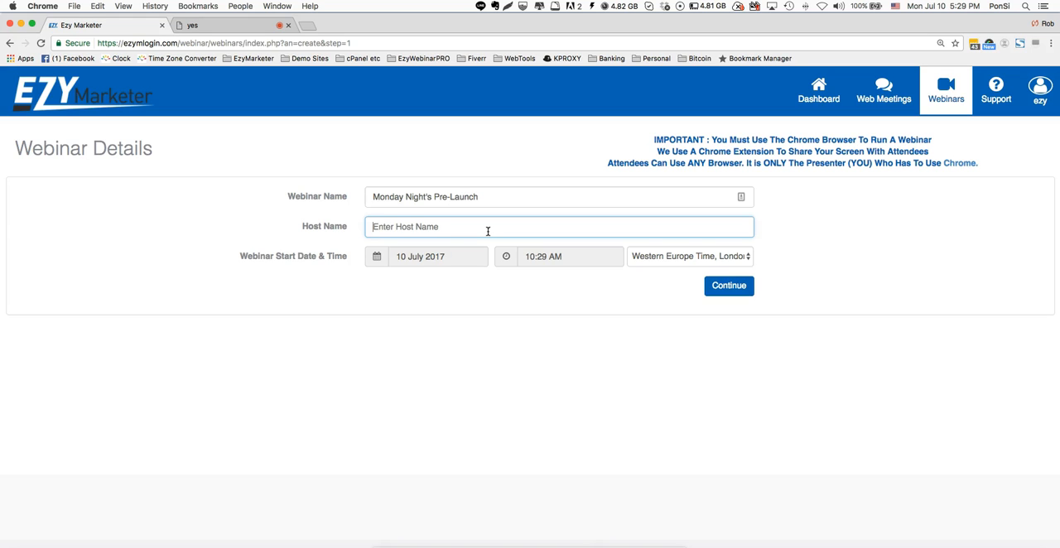
pyautogui.write('Rob')
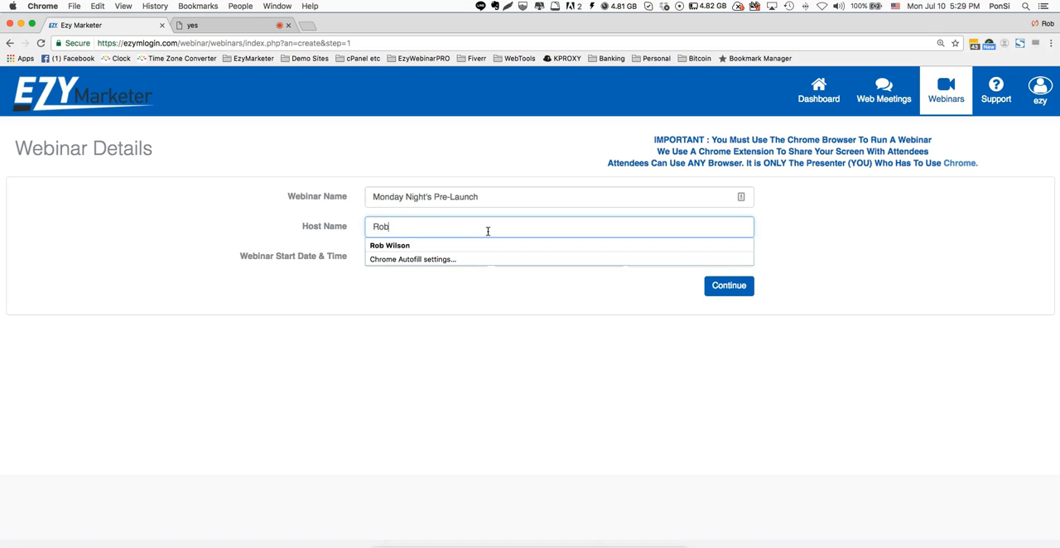
pyautogui.click(440, 247)
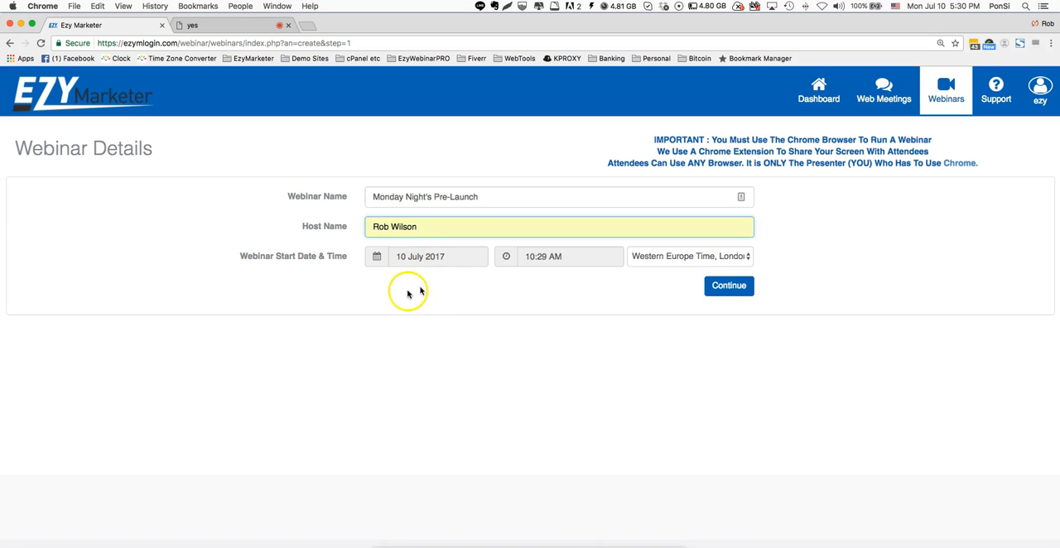
# - Set the webinar start to 12 July 2017 at 08:00 PM
pyautogui.click(425, 258)
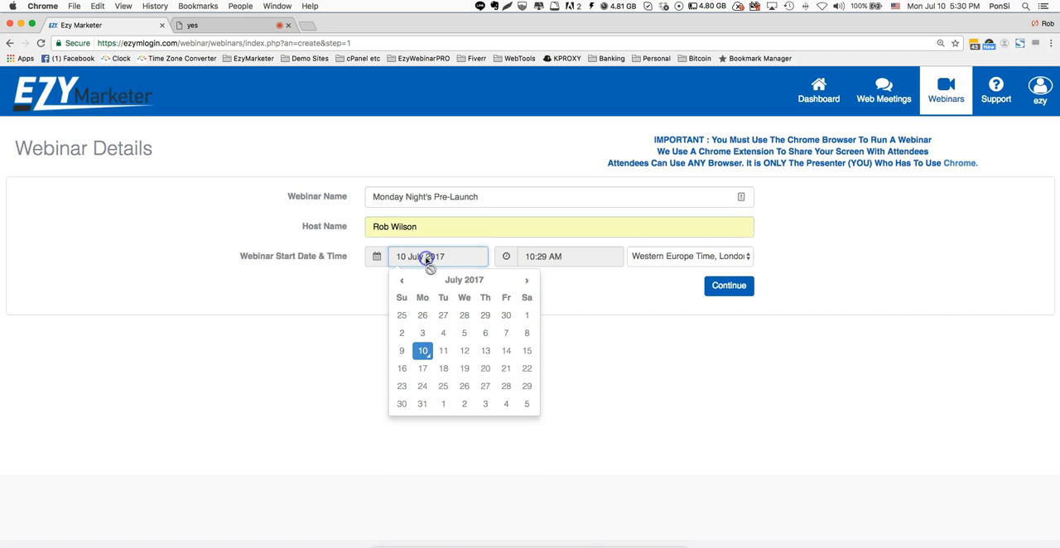
pyautogui.click(465, 350)
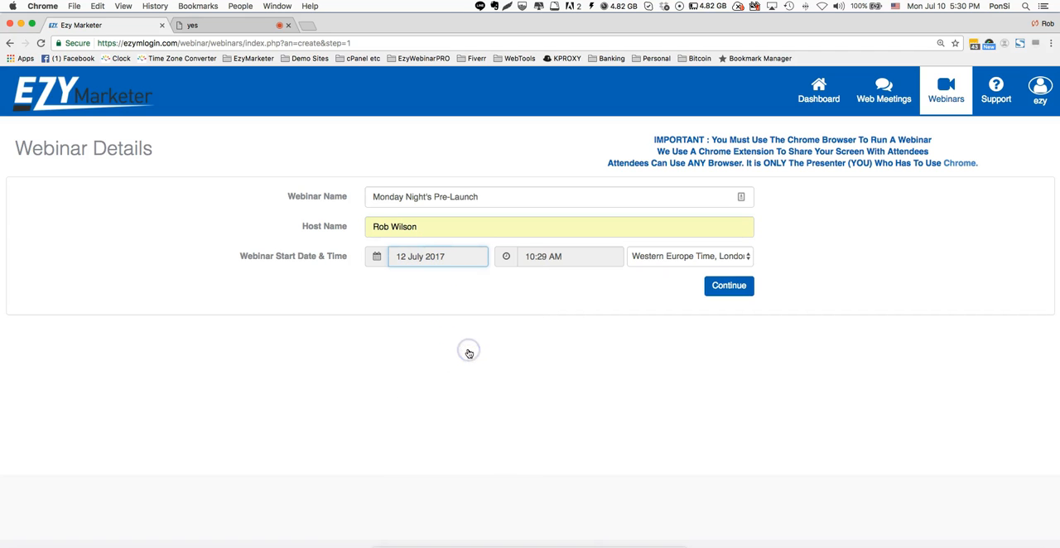
pyautogui.click(546, 258)
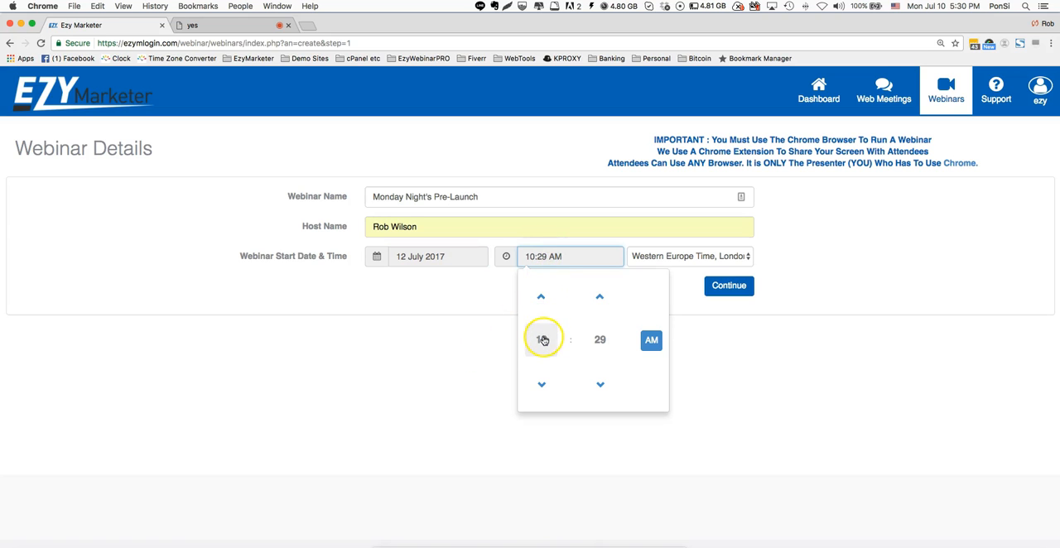
pyautogui.click(541, 297)
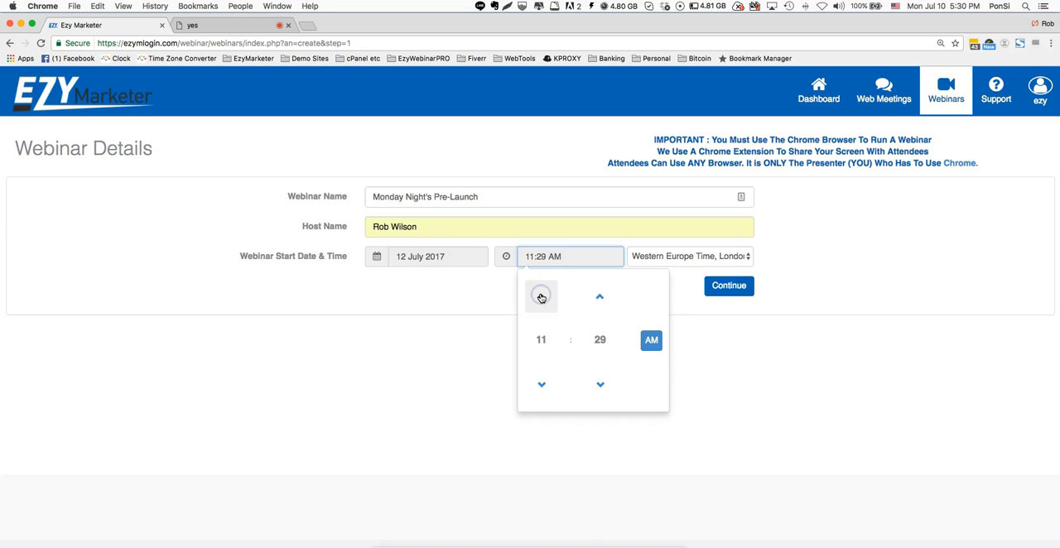
pyautogui.click(541, 384)
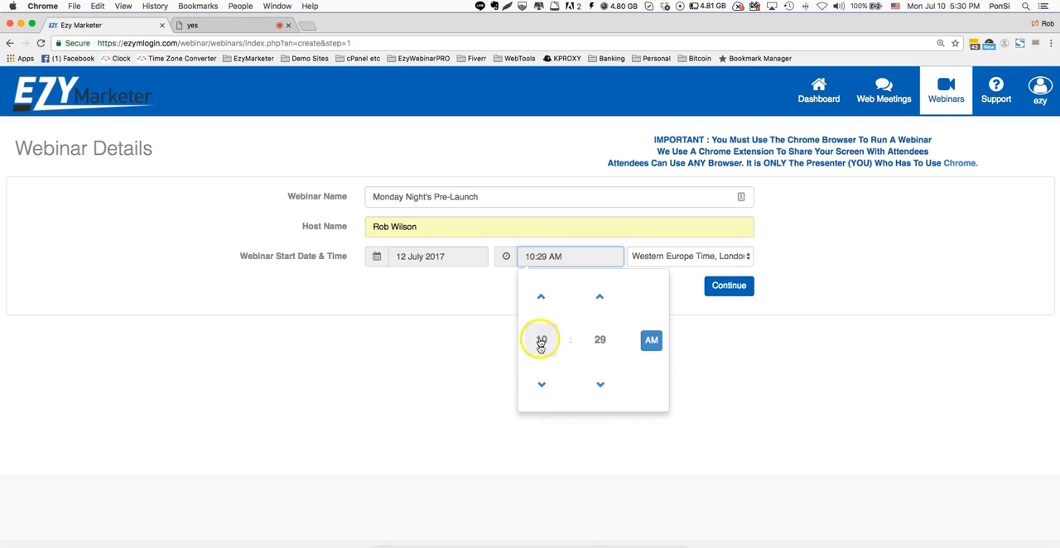
pyautogui.click(541, 341)
pyautogui.click(646, 330)
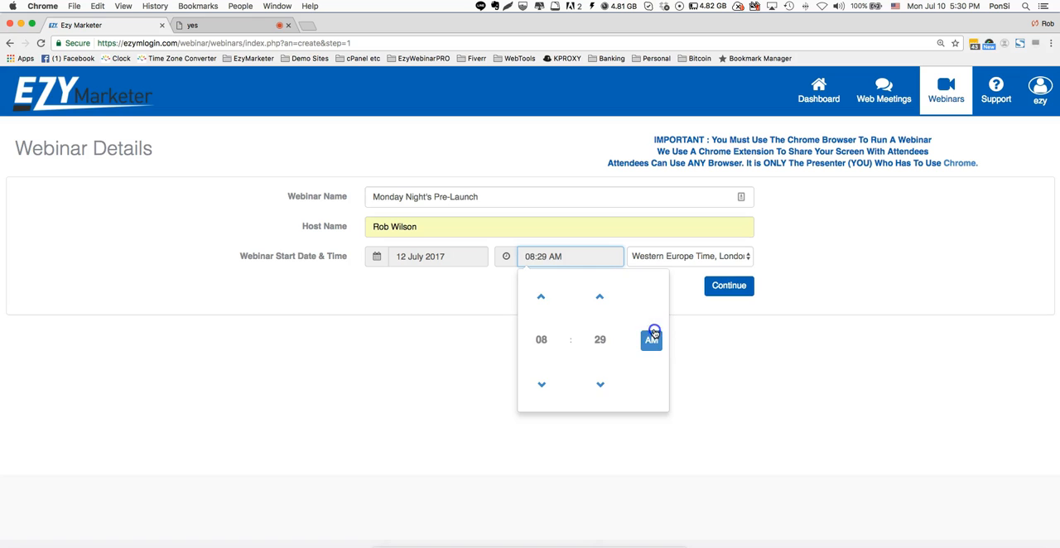
pyautogui.click(601, 341)
pyautogui.click(538, 291)
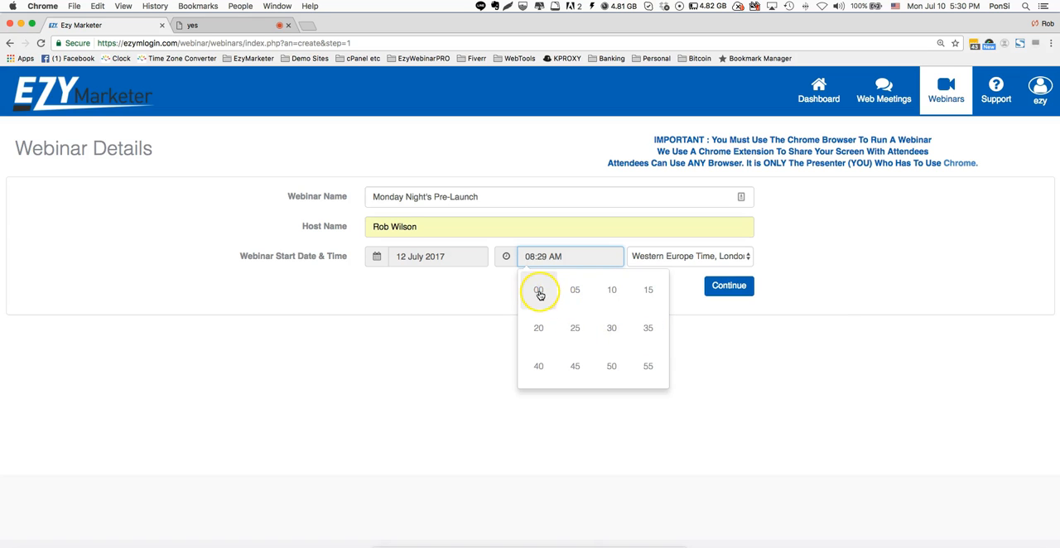
pyautogui.click(650, 340)
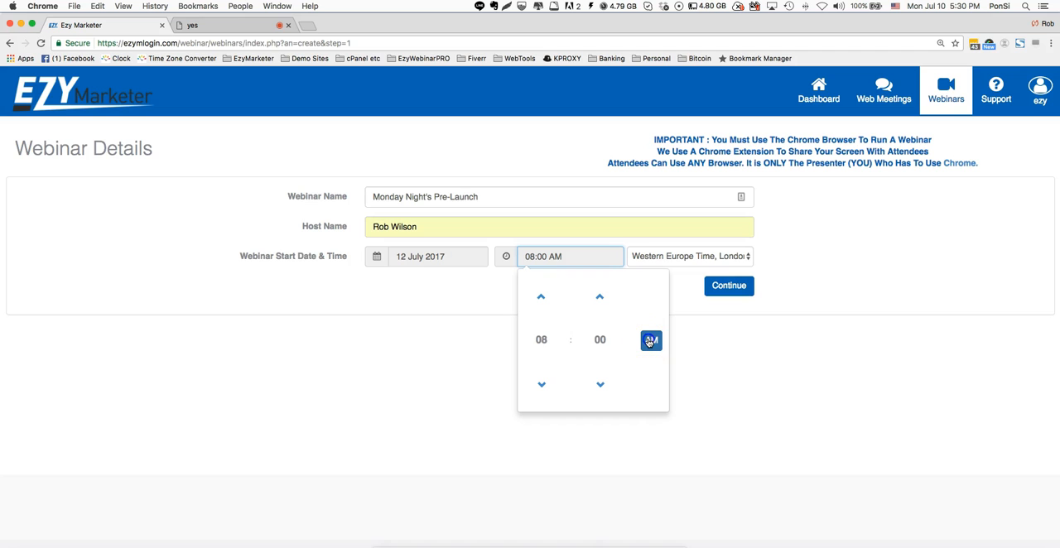
pyautogui.click(747, 348)
# - Set the webinar time zone to Eastern Australia, Guam, Vladivostok (GMT +10:00) and reapply the 08:00 PM start time
pyautogui.click(680, 261)
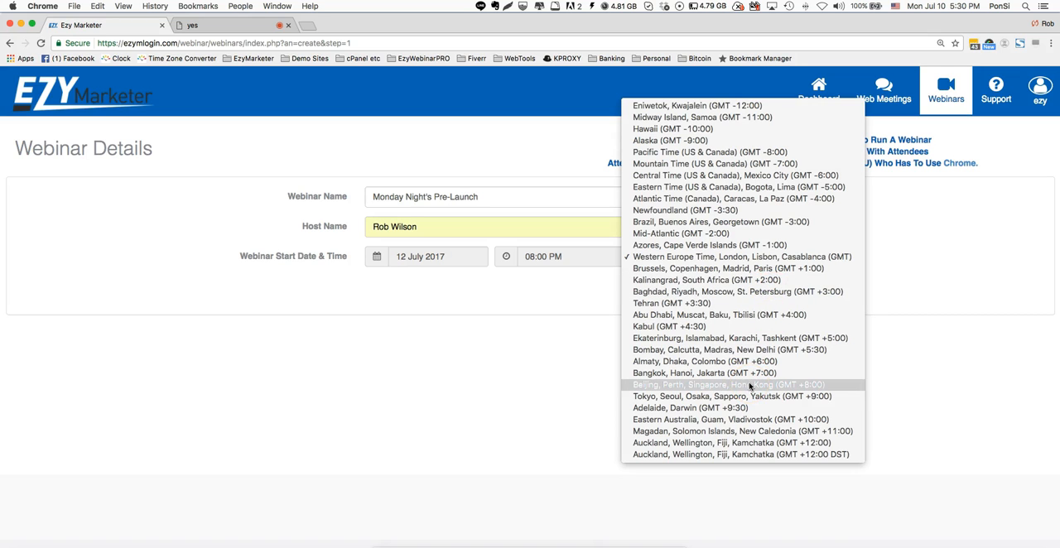
pyautogui.click(711, 420)
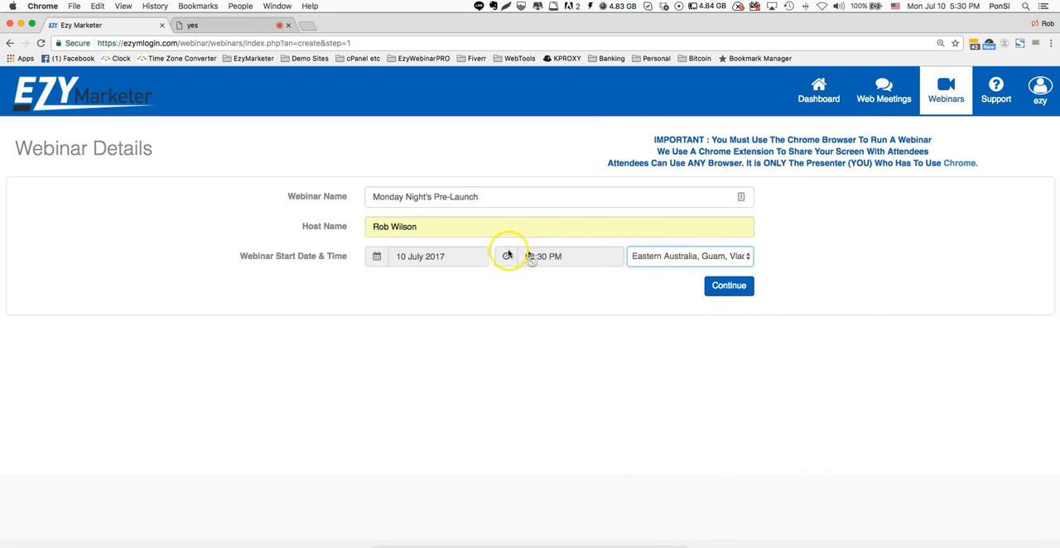
pyautogui.click(560, 258)
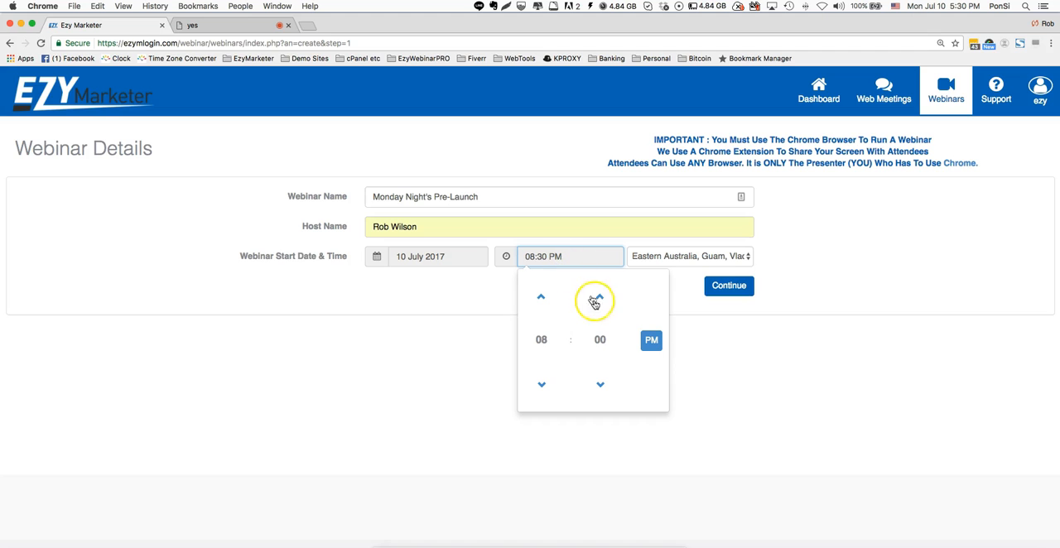
pyautogui.click(599, 341)
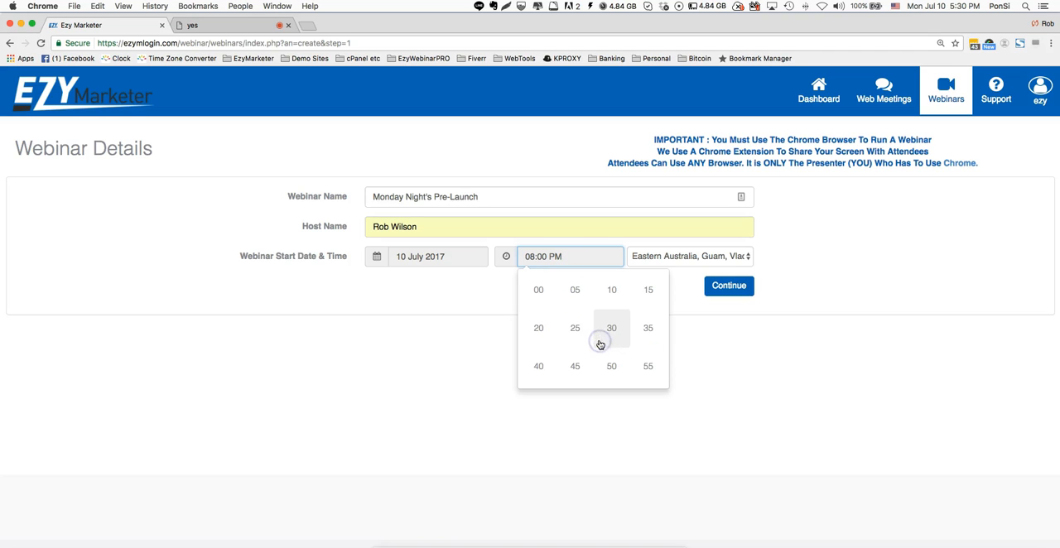
pyautogui.click(733, 354)
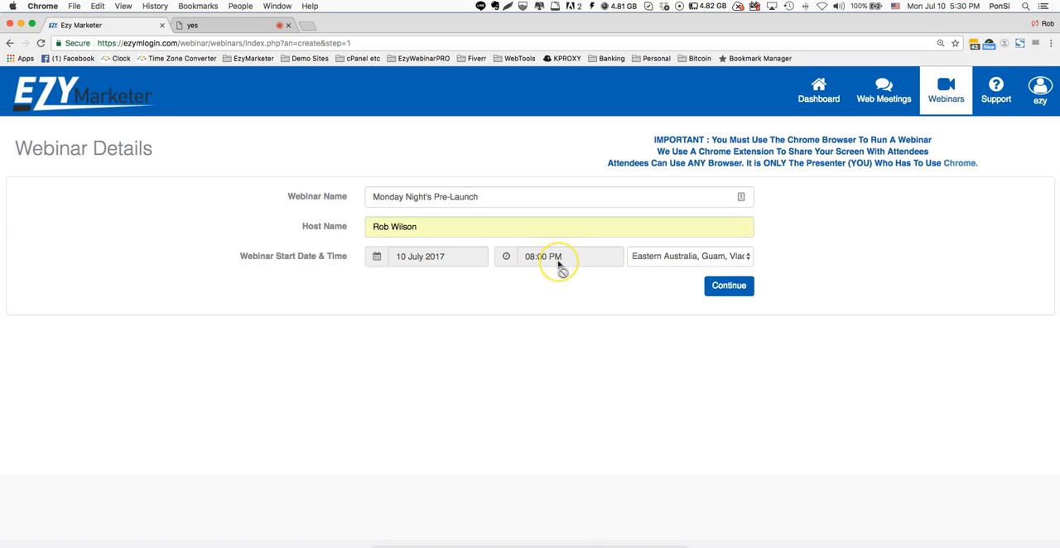
# - Reselect 12 July 2017 as the webinar start date and submit the webinar details
pyautogui.click(421, 260)
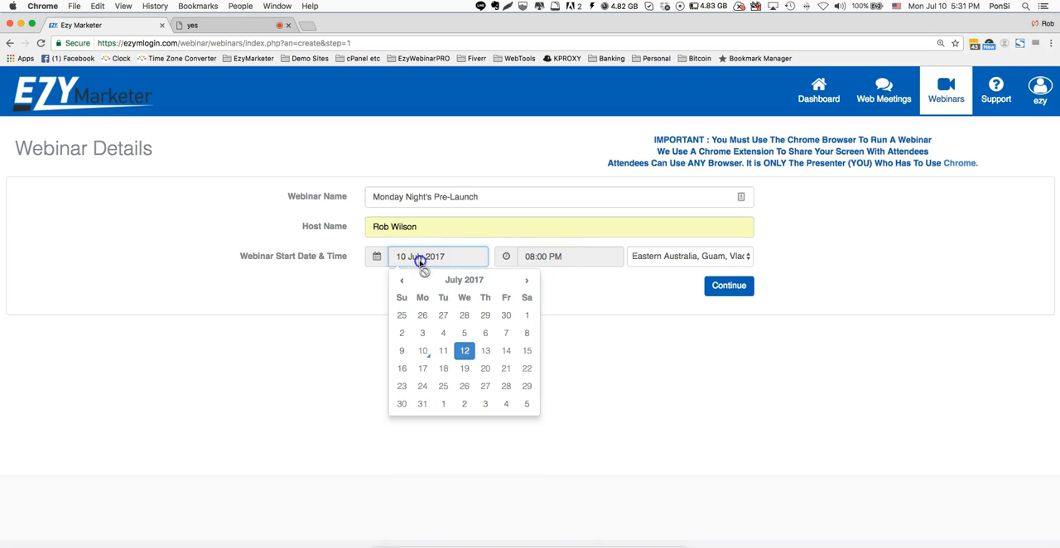
pyautogui.click(463, 351)
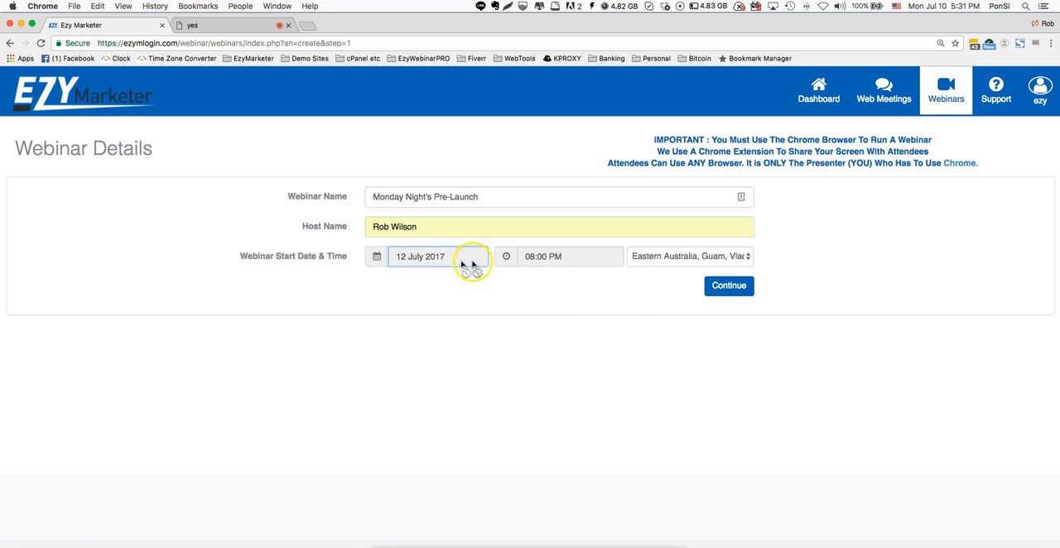
pyautogui.click(667, 259)
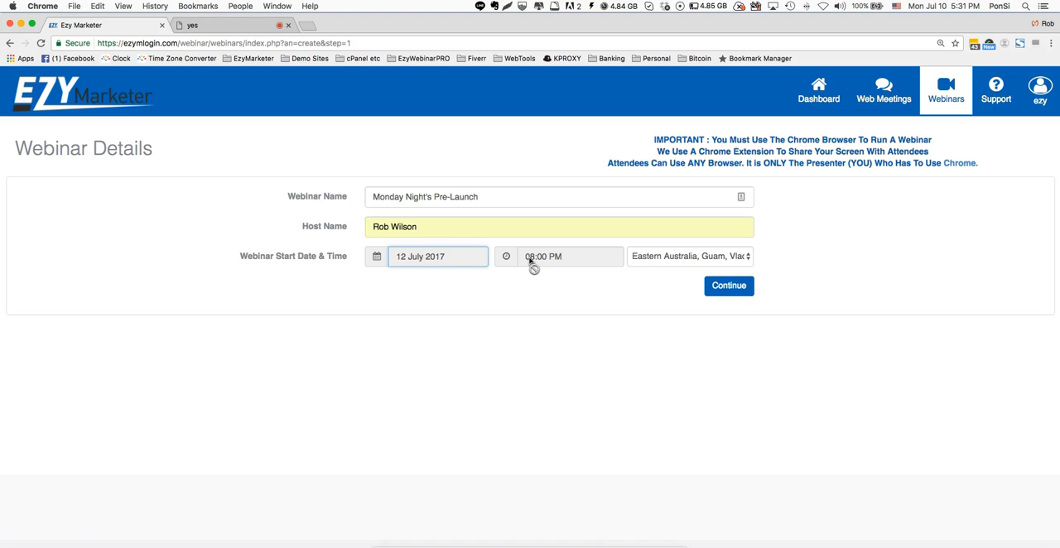
pyautogui.click(727, 287)
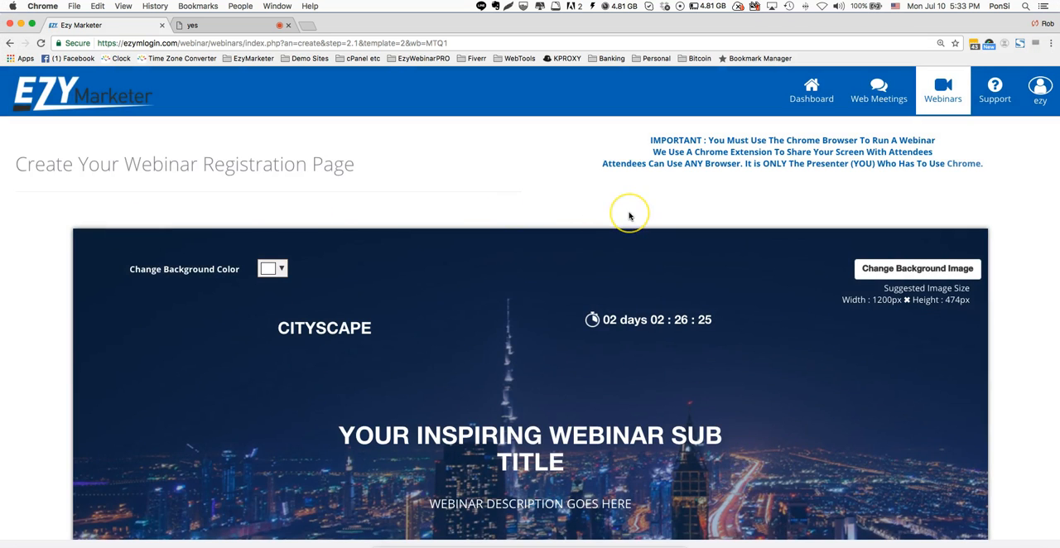
# - Replace the CITYSCAPE heading text on the registration page with EZYMARKETER
pyautogui.scroll(-2, 627, 213)
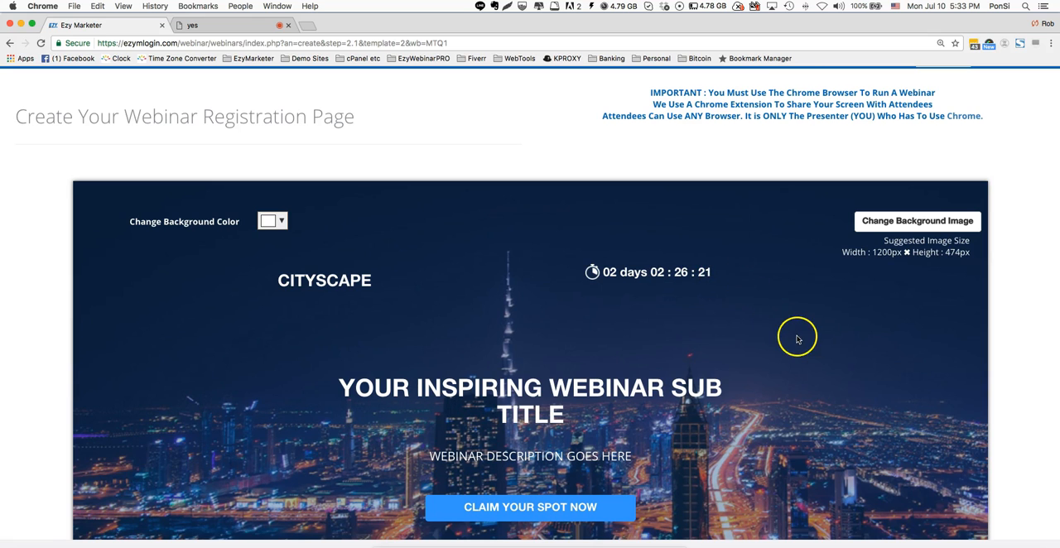
pyautogui.scroll(-1, 796, 339)
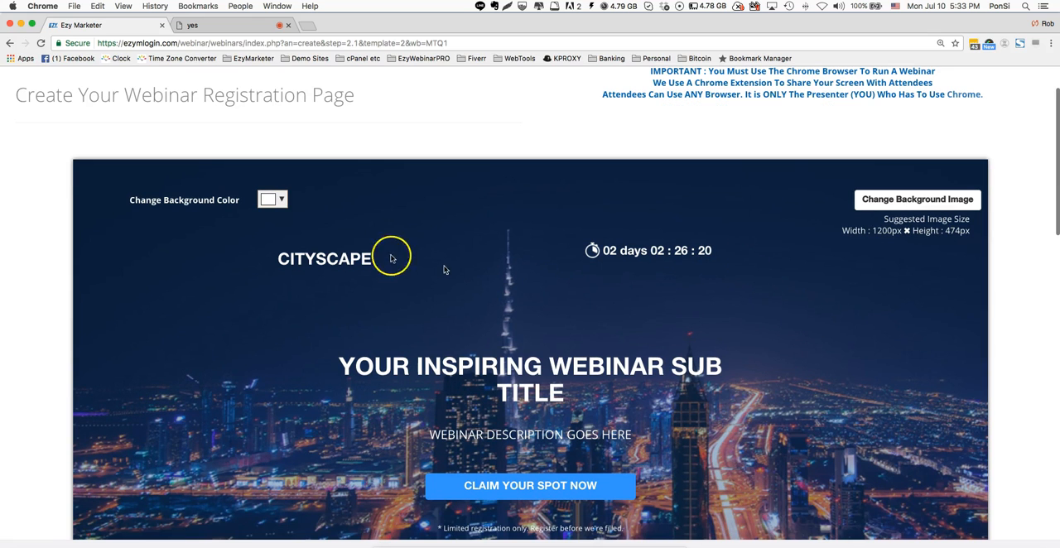
pyautogui.doubleClick(327, 259)
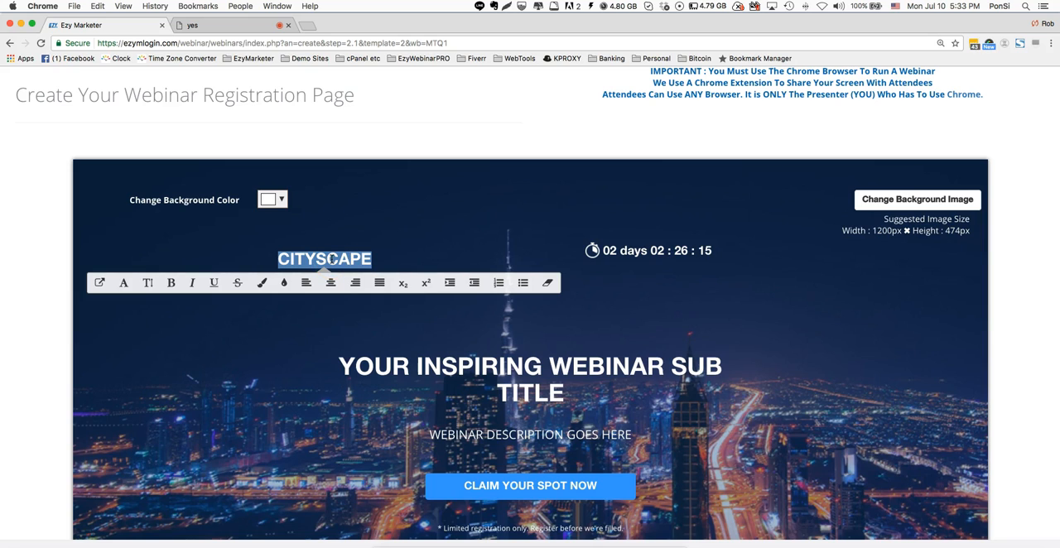
pyautogui.doubleClick(332, 259)
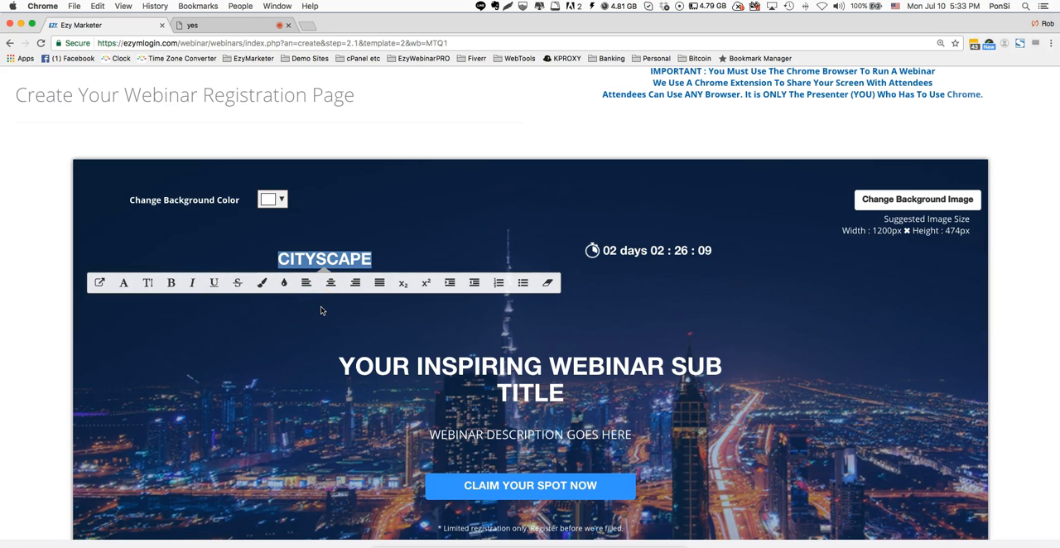
pyautogui.write('EZYM')
pyautogui.write('AREK')
pyautogui.press('BackSpace')
pyautogui.press('BackSpace')
pyautogui.write('KE')
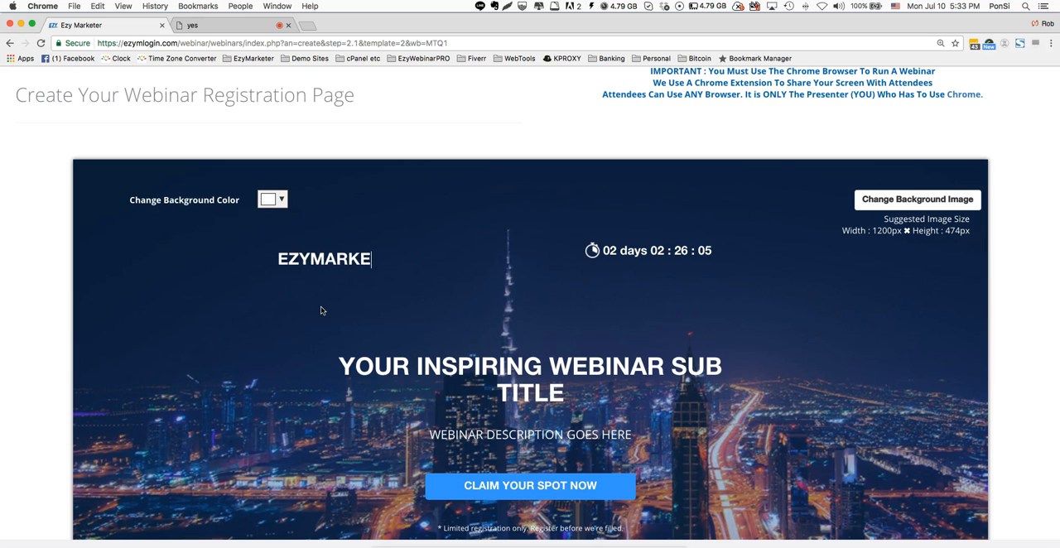
pyautogui.write('TER')
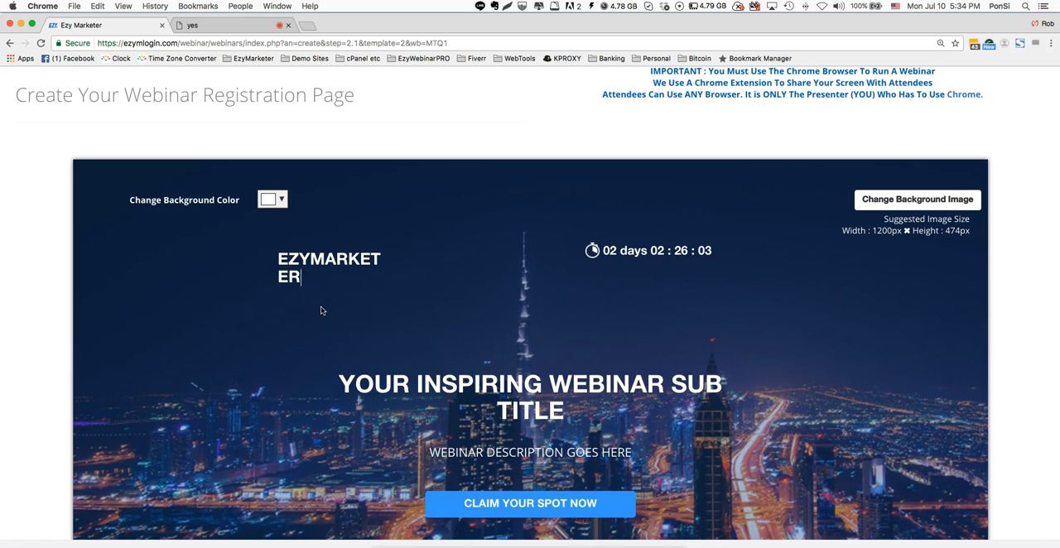
# - Look at the font choices for the EZYMARKETER heading and undo the heading text change
pyautogui.moveTo(298, 289); pyautogui.dragTo(277, 259)
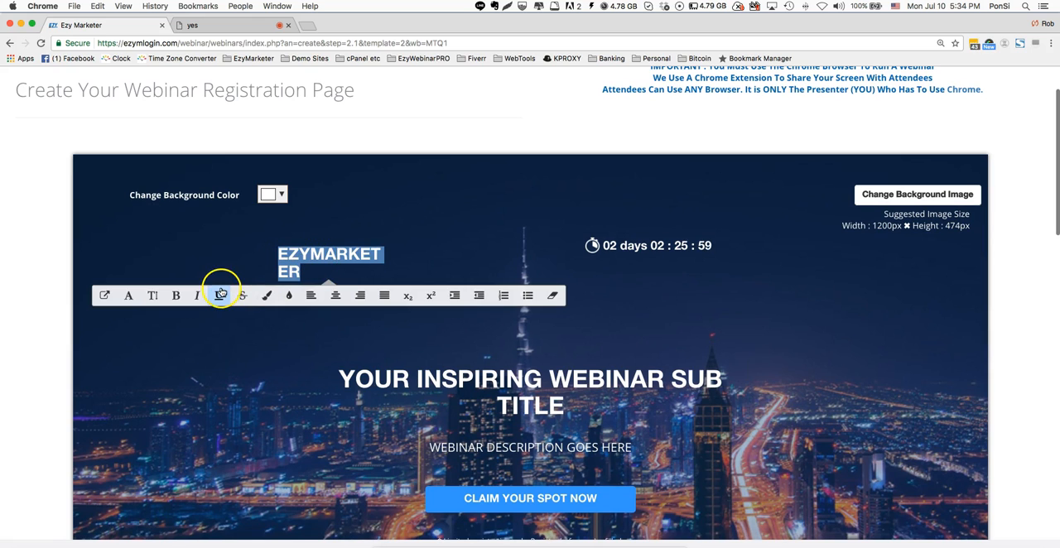
pyautogui.click(127, 297)
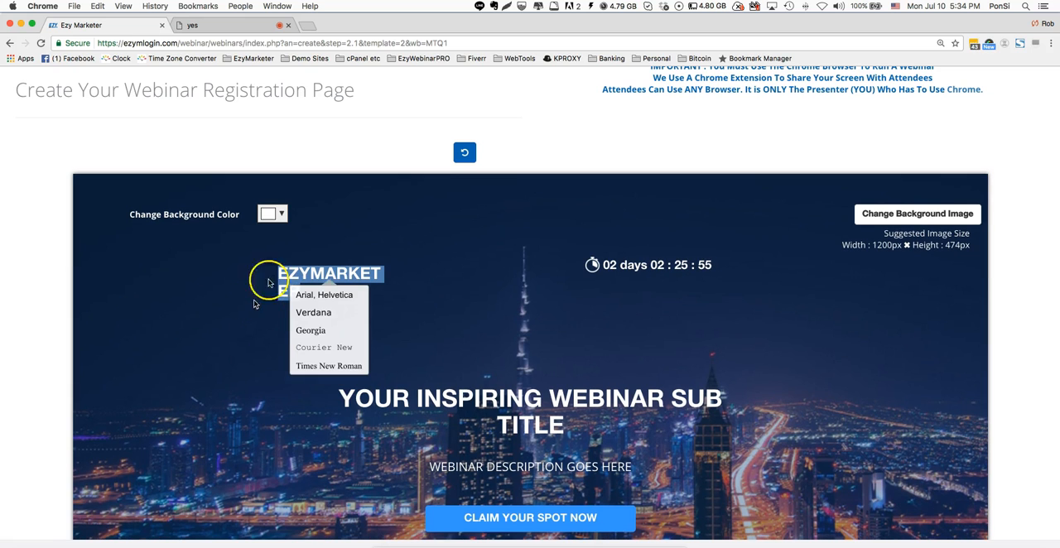
pyautogui.click(375, 265)
pyautogui.click(310, 288)
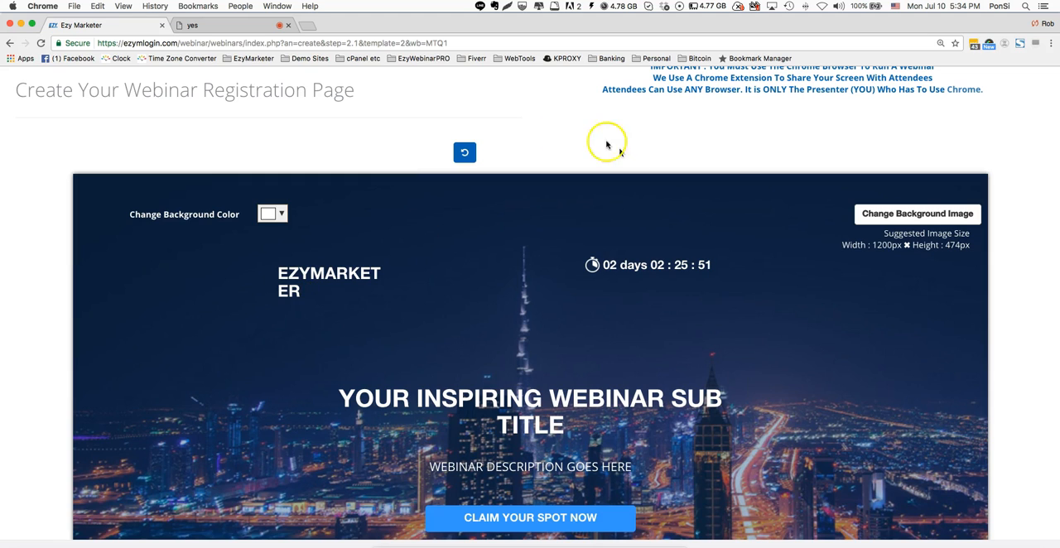
pyautogui.click(464, 153)
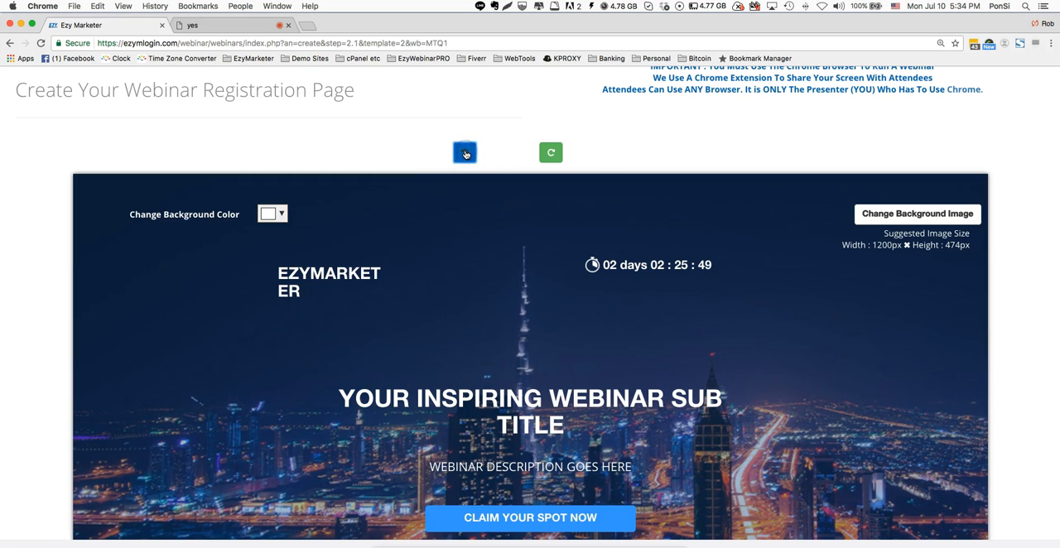
pyautogui.click(465, 153)
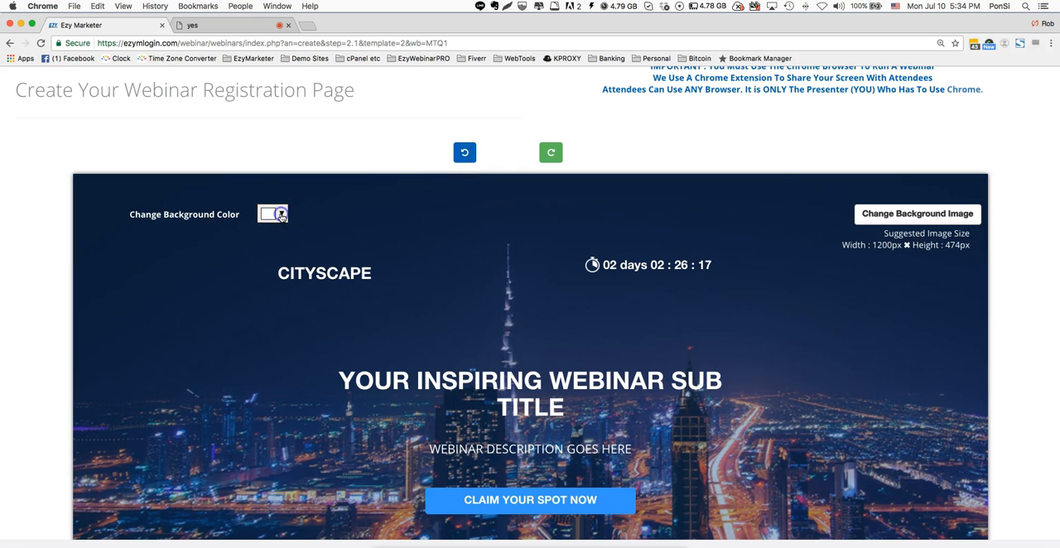
# - Set the header section's background color to blue (#0000ff) and reopen its color picker to the hex code
pyautogui.click(281, 216)
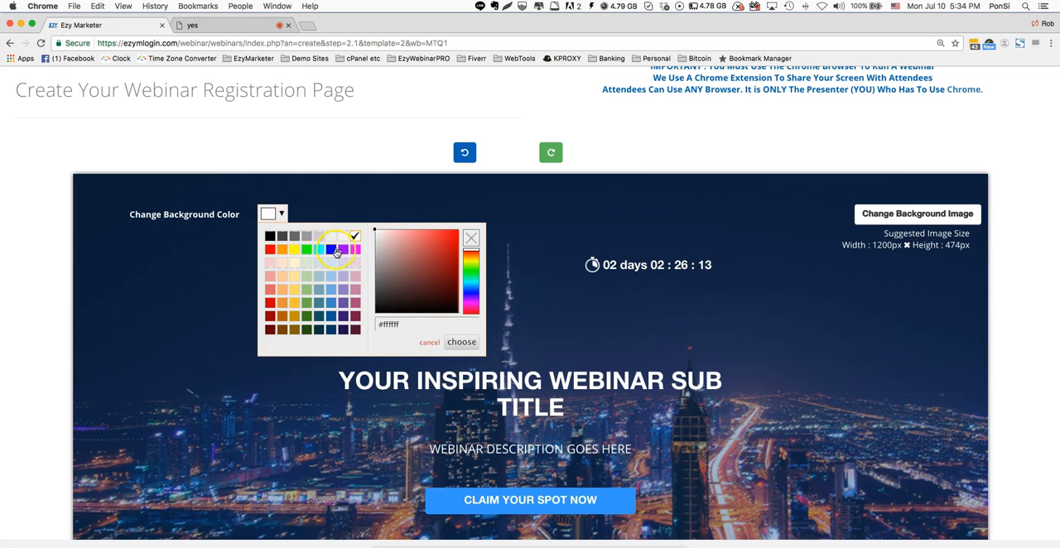
pyautogui.click(331, 250)
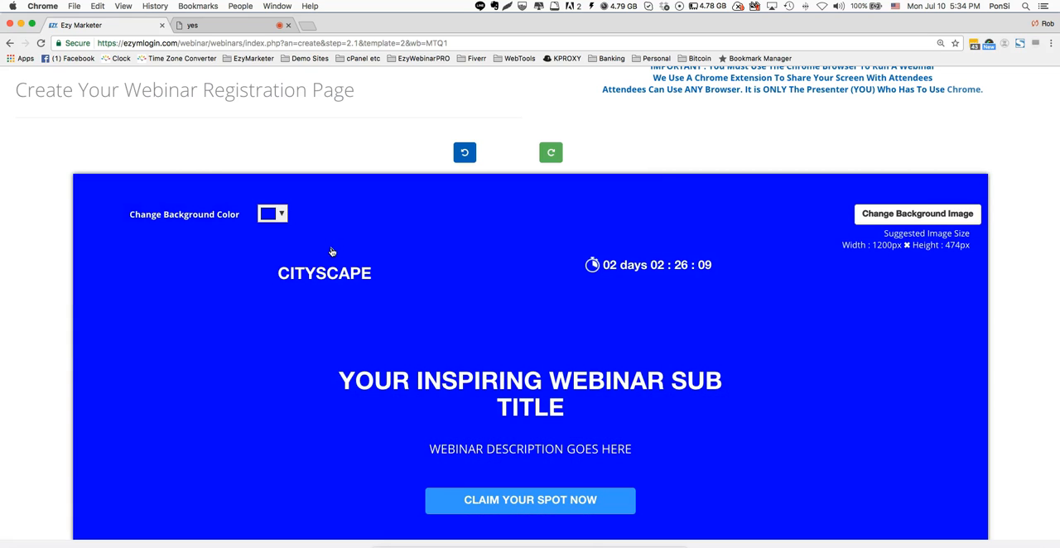
pyautogui.click(280, 215)
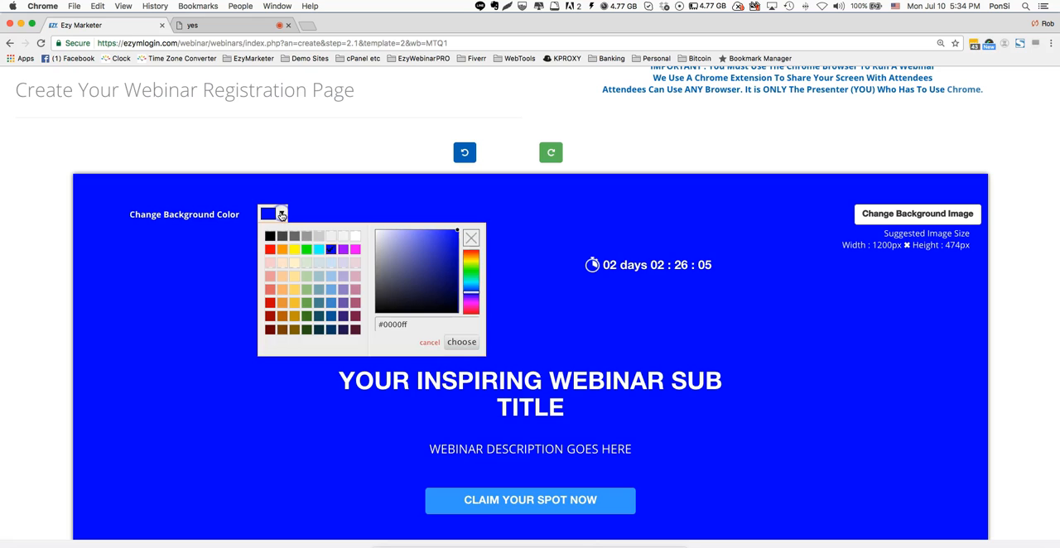
pyautogui.click(407, 322)
pyautogui.moveTo(410, 324); pyautogui.dragTo(389, 324)
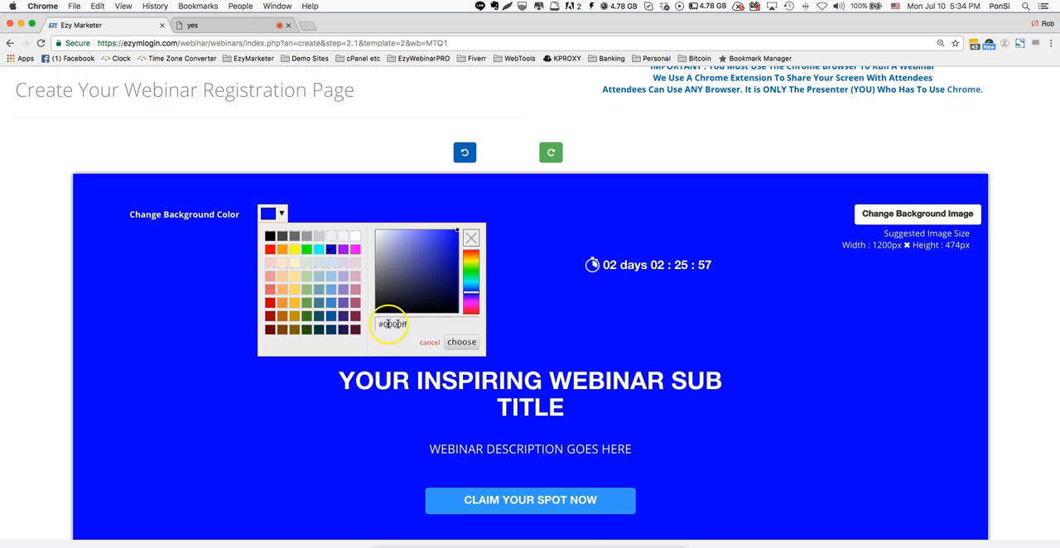
pyautogui.click(387, 324)
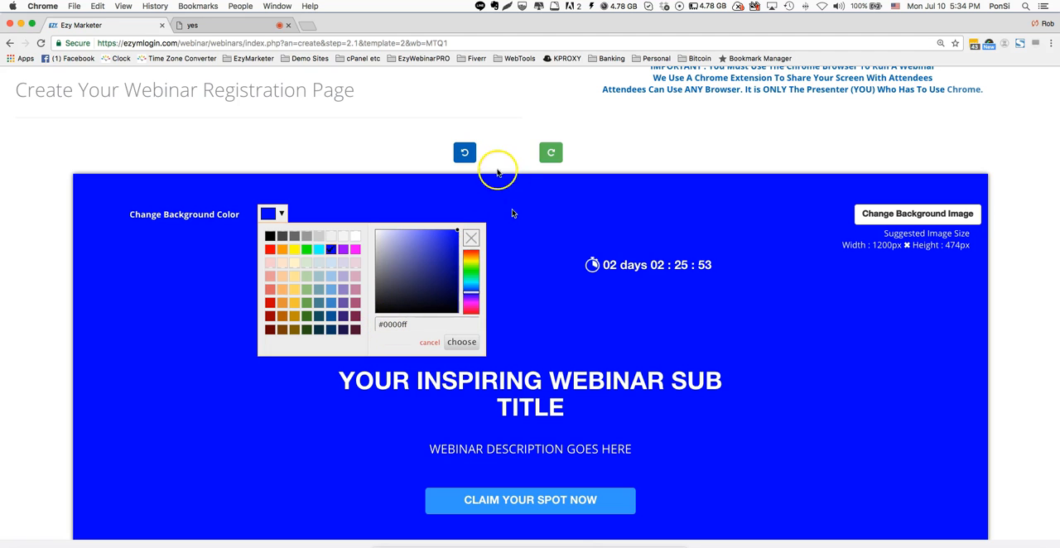
# - Undo the header's blue background color and step back through the edits to the original CITYSCAPE heading
pyautogui.click(463, 152)
pyautogui.click(465, 153)
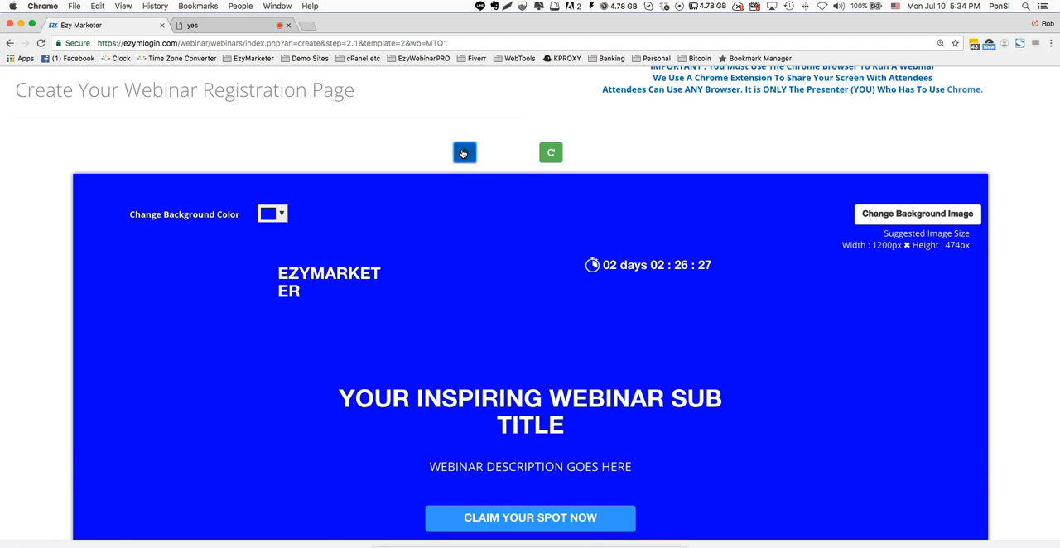
pyautogui.click(468, 153)
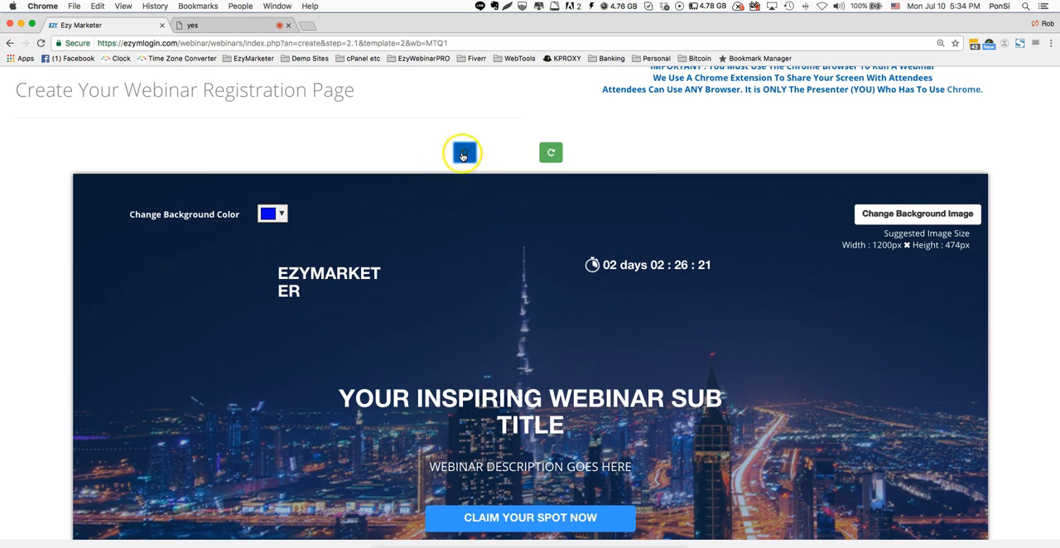
pyautogui.click(463, 153)
pyautogui.click(463, 153)
pyautogui.click(462, 153)
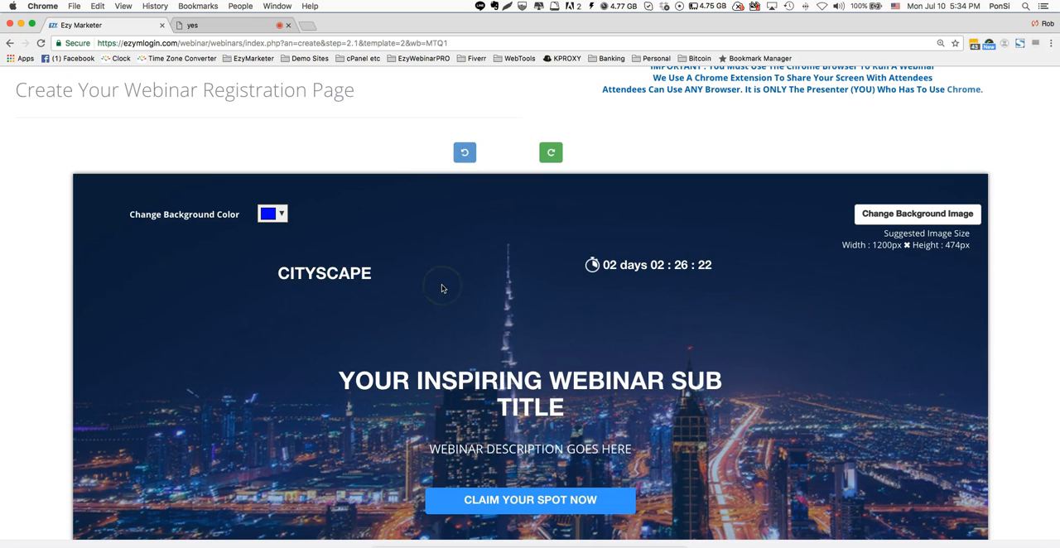
# - Replace the webinar subtitle placeholder with the presenter's first name in possessive form followed by "DEMO WEBINAR"
pyautogui.scroll(-3, 817, 356)
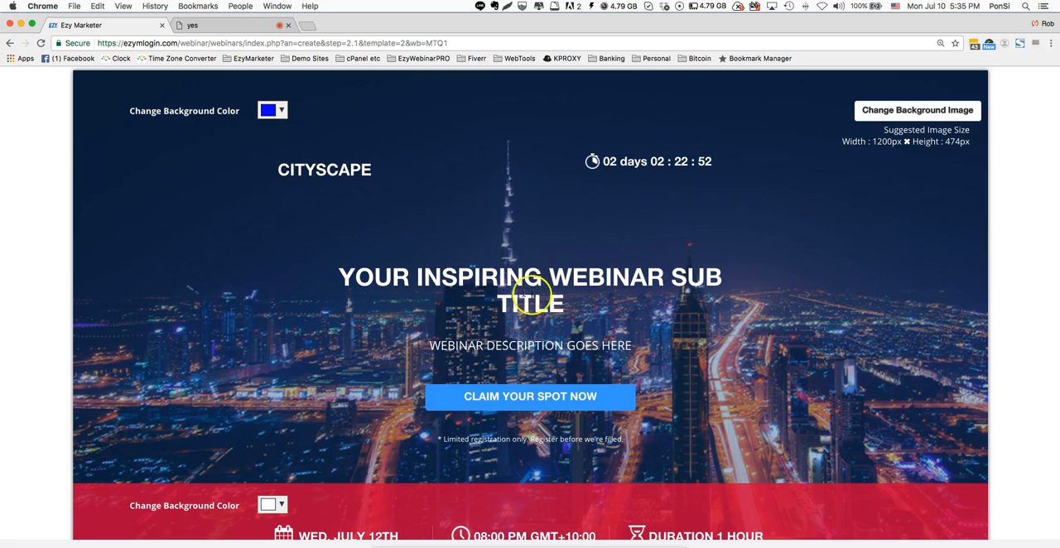
pyautogui.moveTo(572, 308); pyautogui.dragTo(332, 267)
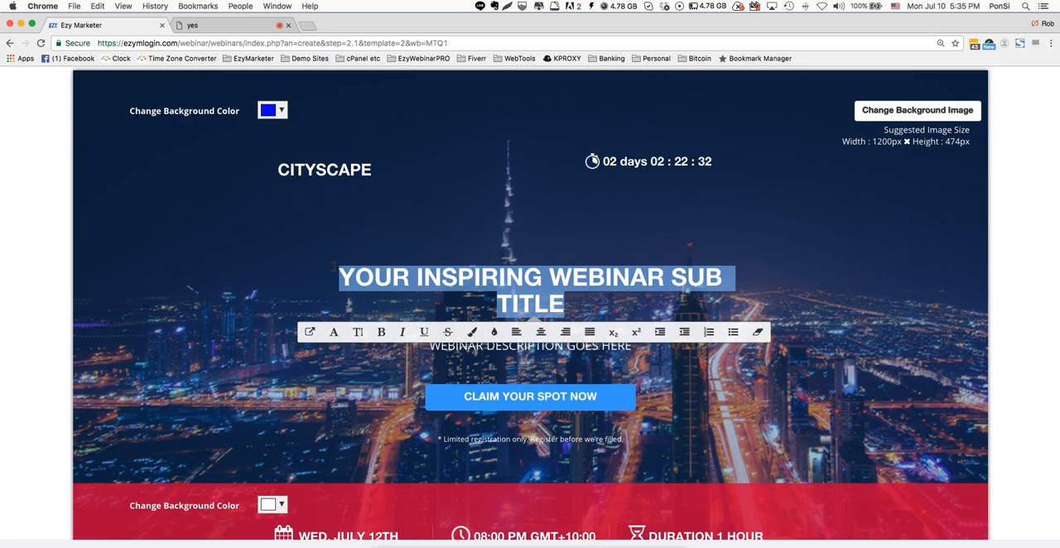
pyautogui.write("ROB'S")
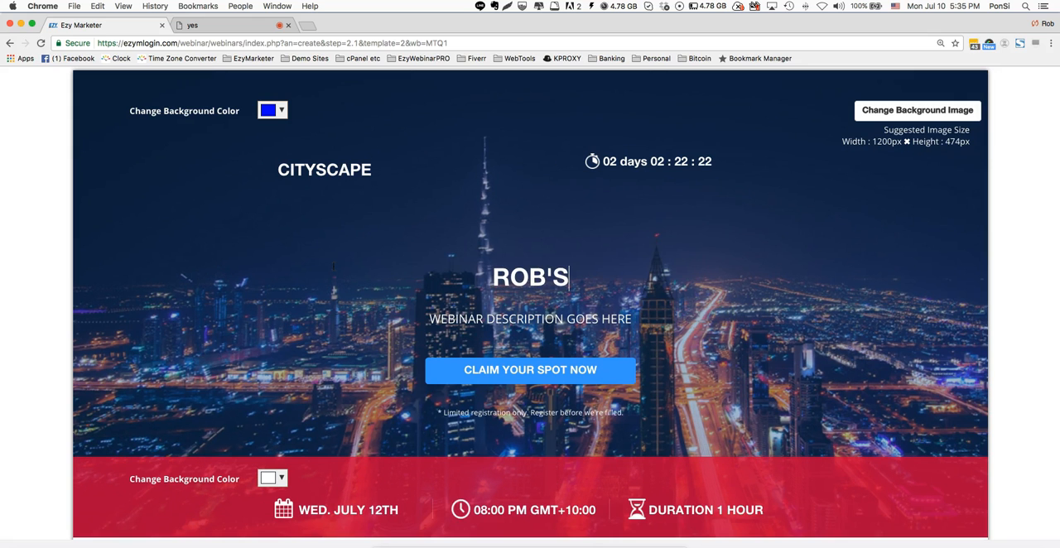
pyautogui.write(' DEMO WEB')
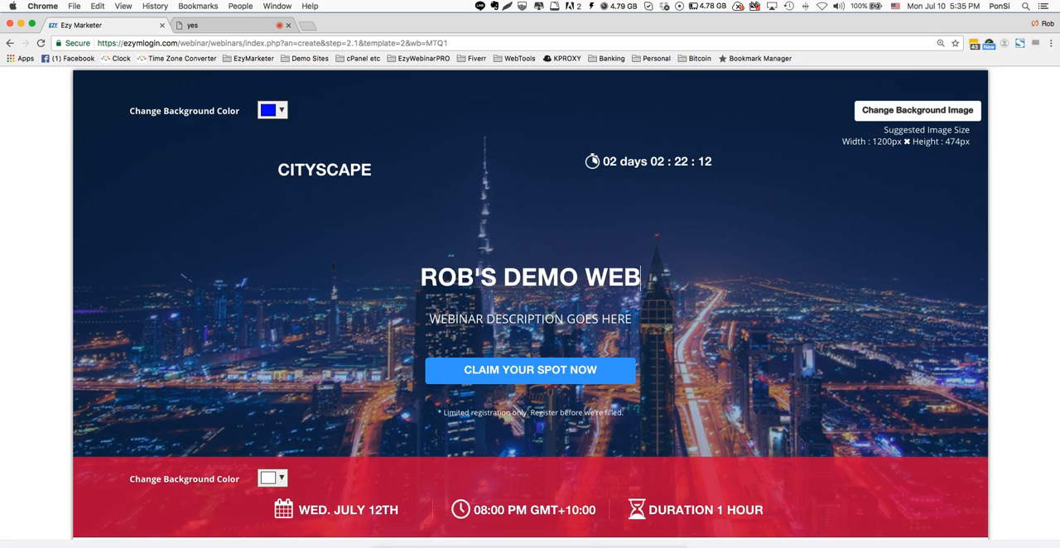
pyautogui.write('INAR')
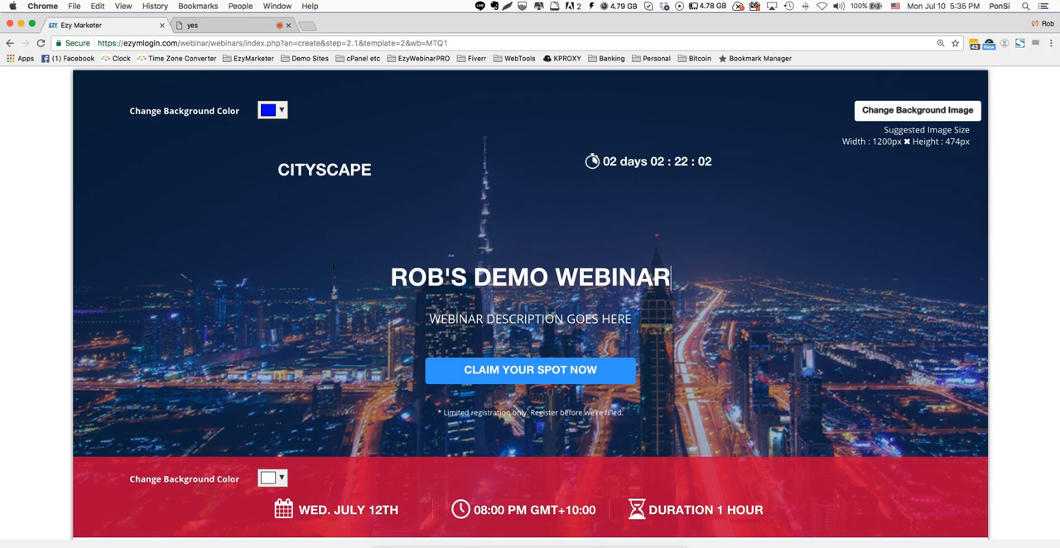
# - Replace the webinar description placeholder with "GET READY TO SEE THE WORLD'S EZY'ST WEBINAR PLATFORM"
pyautogui.tripleClick(617, 320)
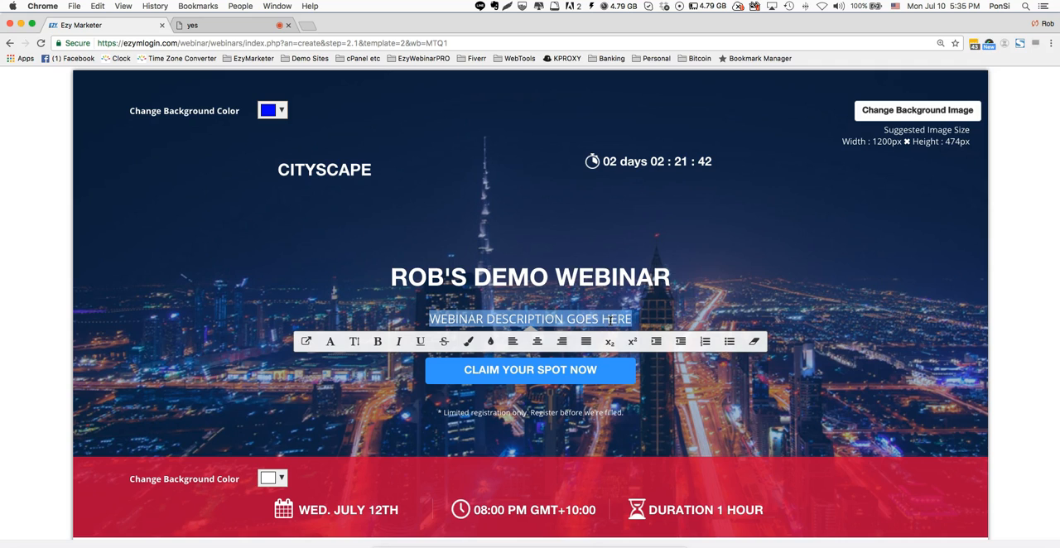
pyautogui.write('GET READY TO SEE THE WOR')
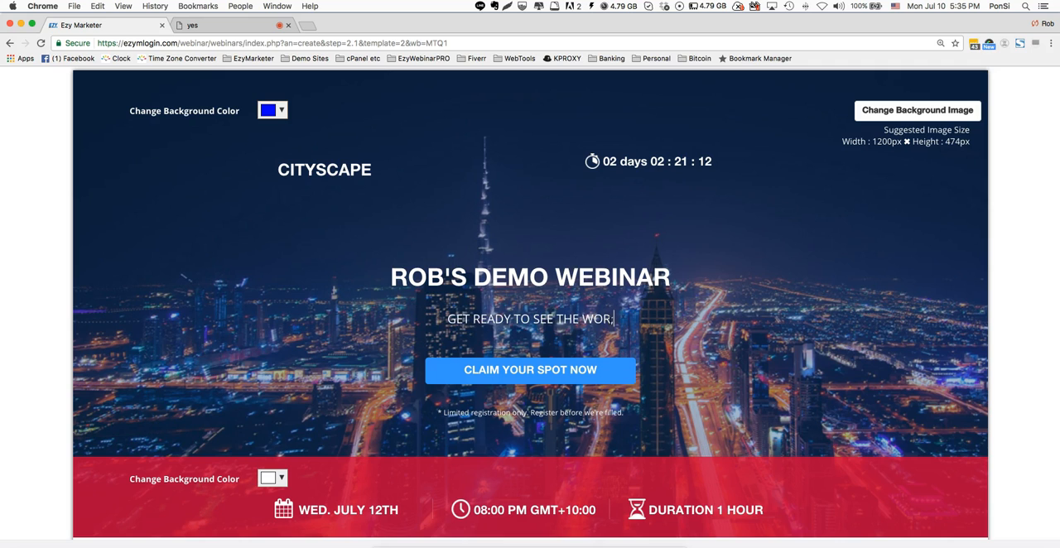
pyautogui.write("LD'S E")
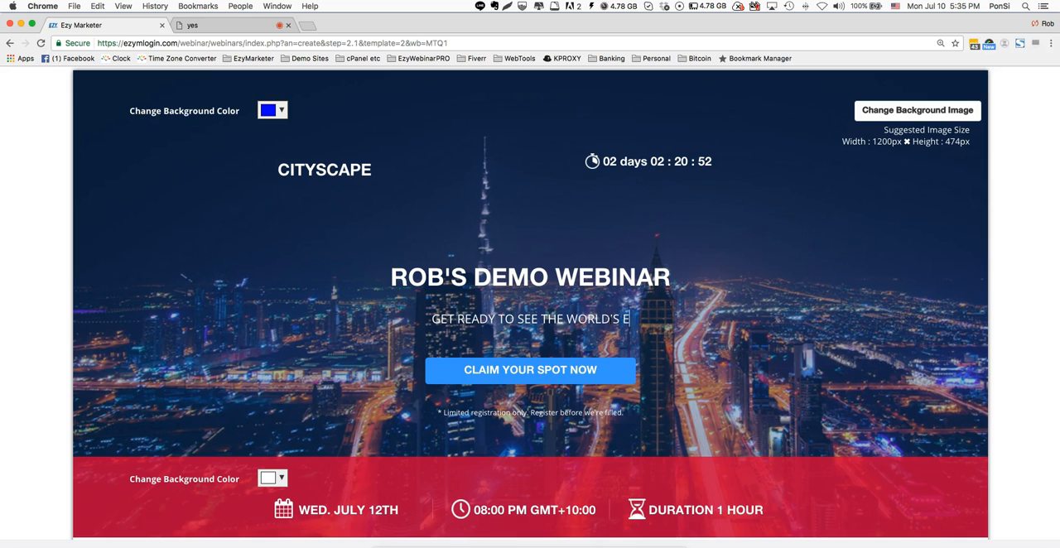
pyautogui.write("ZY'S")
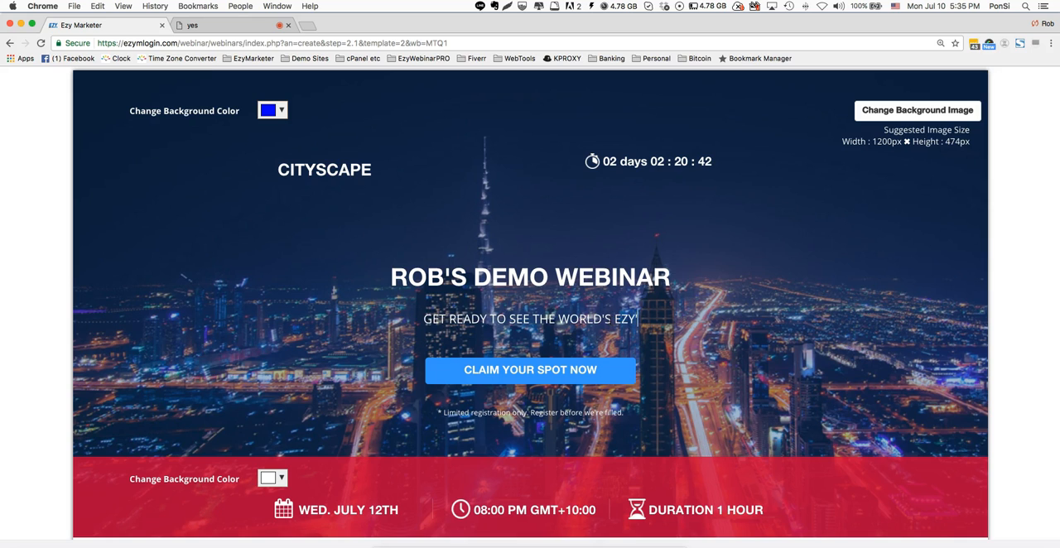
pyautogui.write('T W')
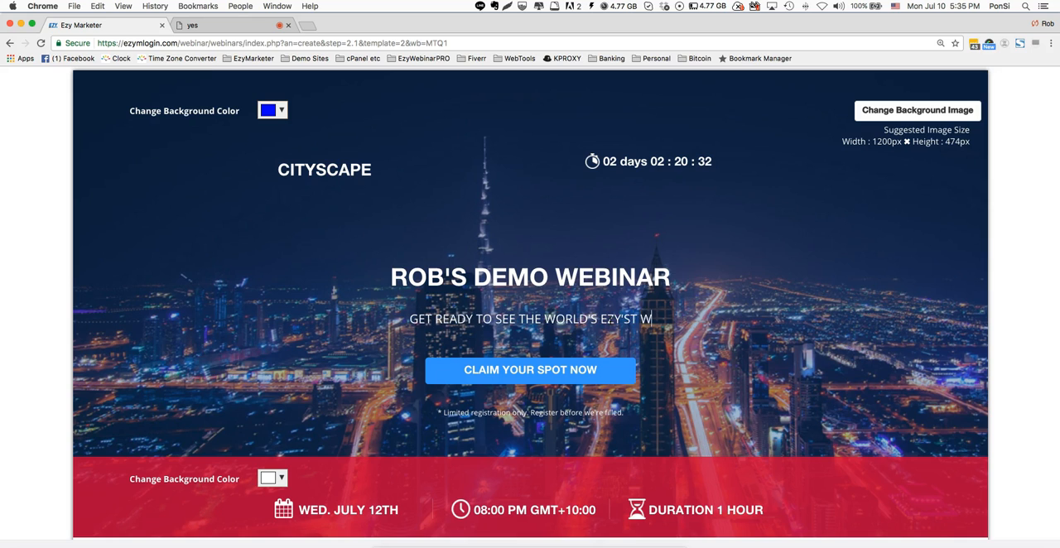
pyautogui.write('EBINAR P')
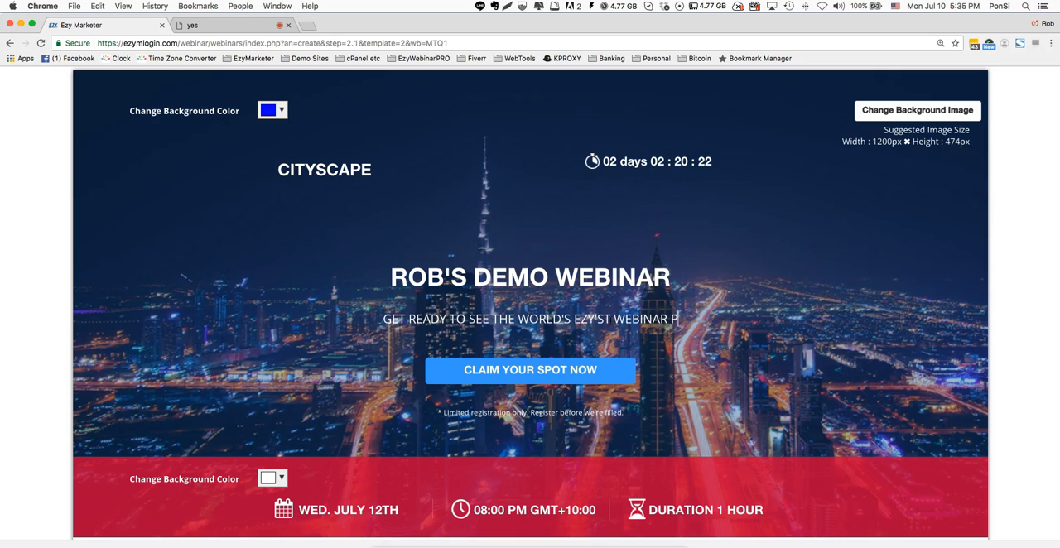
pyautogui.write('LATFORM')
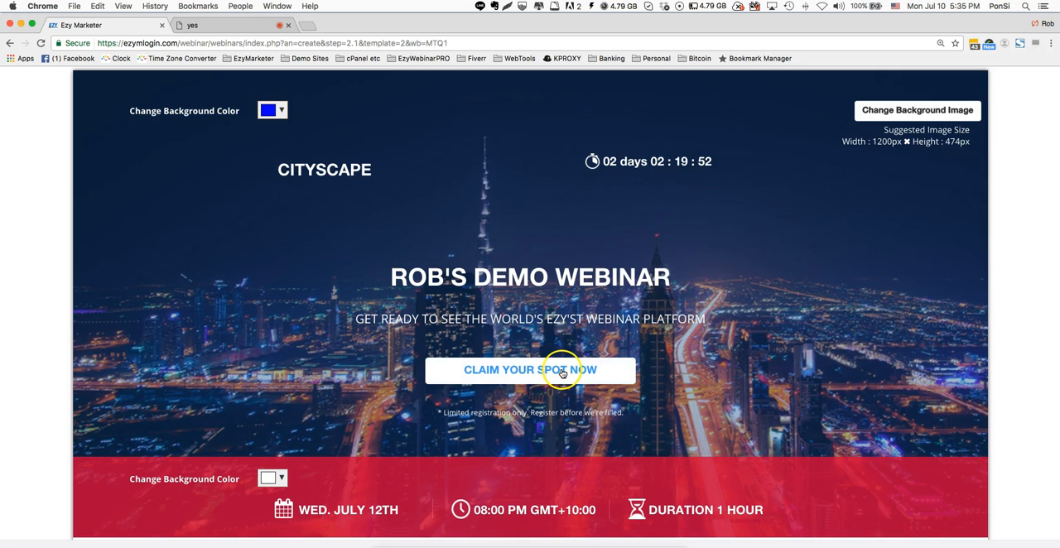
# - Change the call-to-action button text from "CLAIM YOUR SPOT NOW" to "REGISTER NOW"
pyautogui.moveTo(568, 370); pyautogui.dragTo(447, 369)
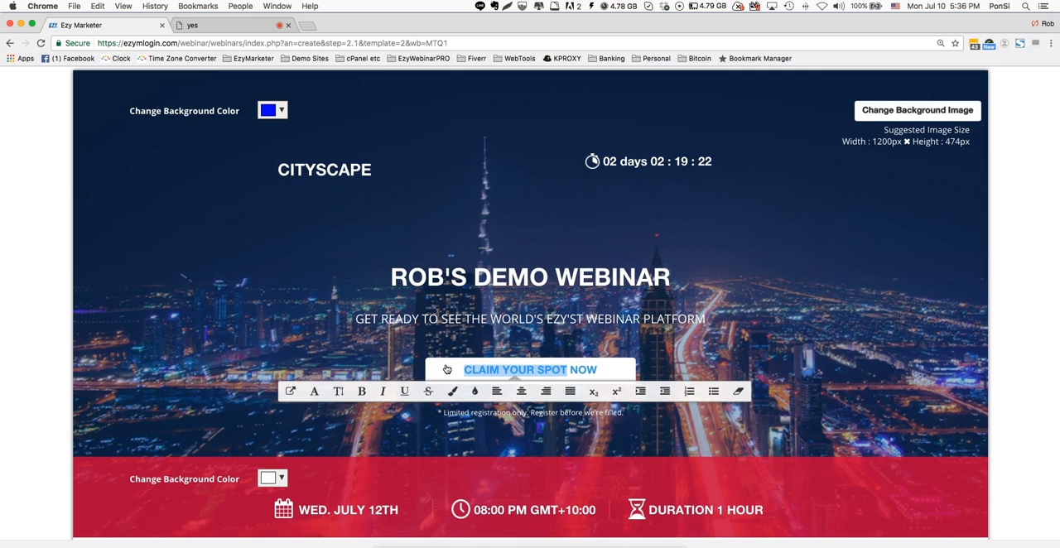
pyautogui.write('REGISTER')
pyautogui.moveTo(447, 369); pyautogui.dragTo(529, 370)
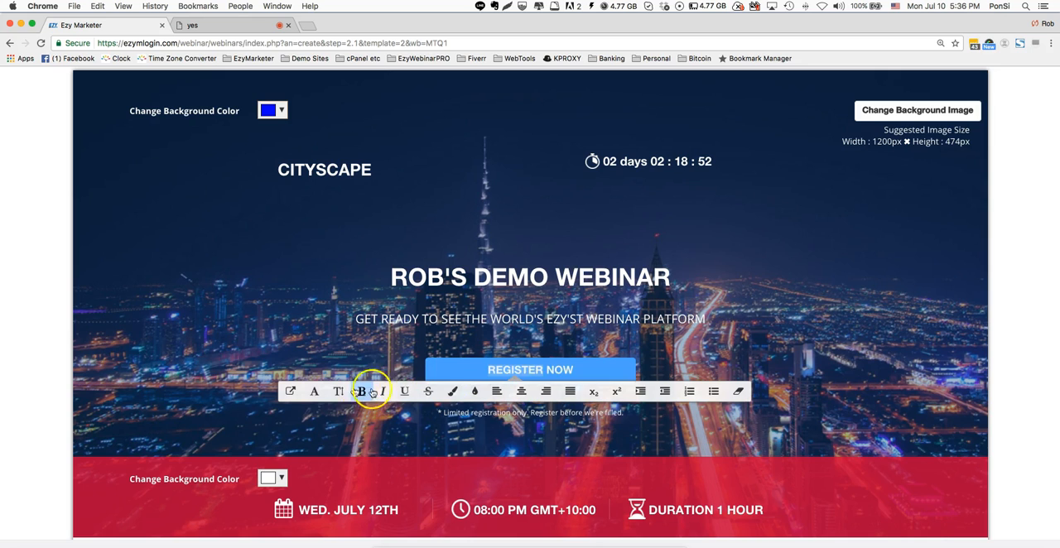
pyautogui.click(747, 353)
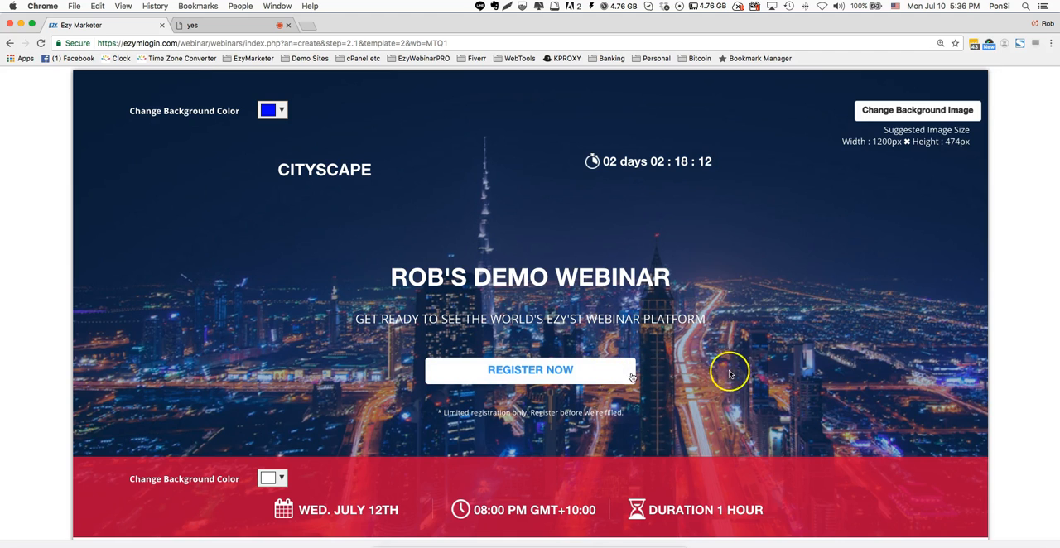
pyautogui.scroll(-2, 740, 374)
pyautogui.scroll(-3, 740, 374)
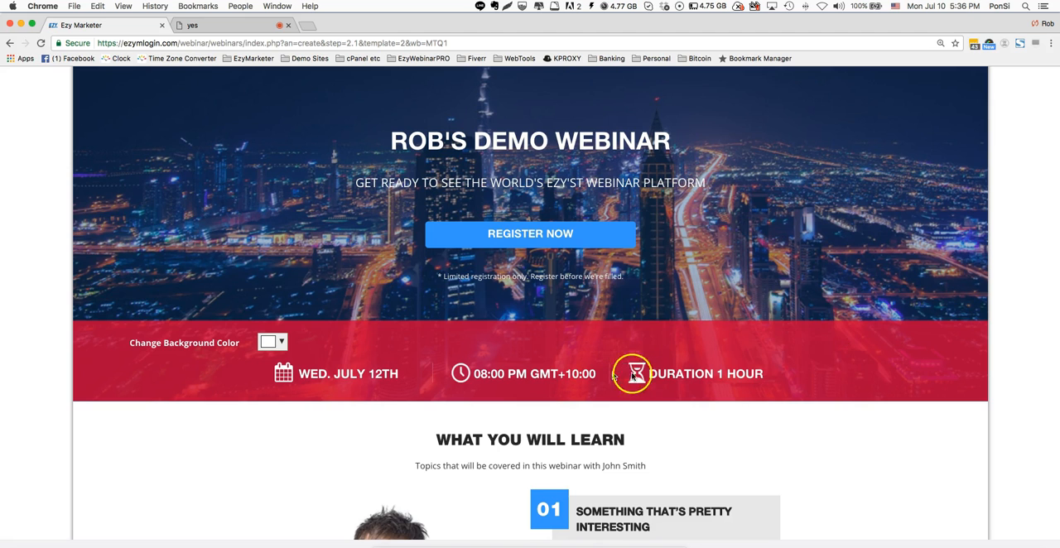
pyautogui.scroll(-3, 816, 380)
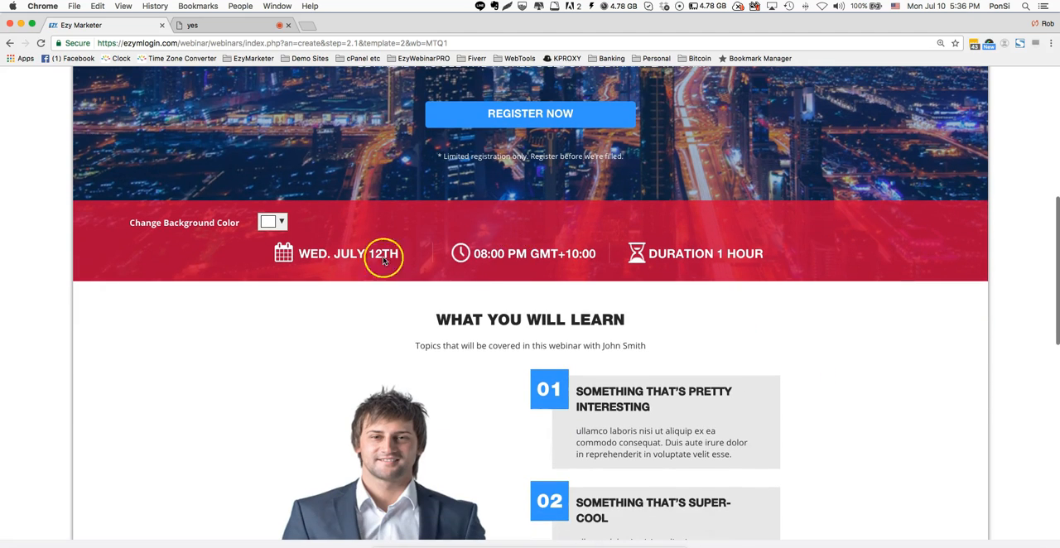
pyautogui.scroll(-2, 672, 314)
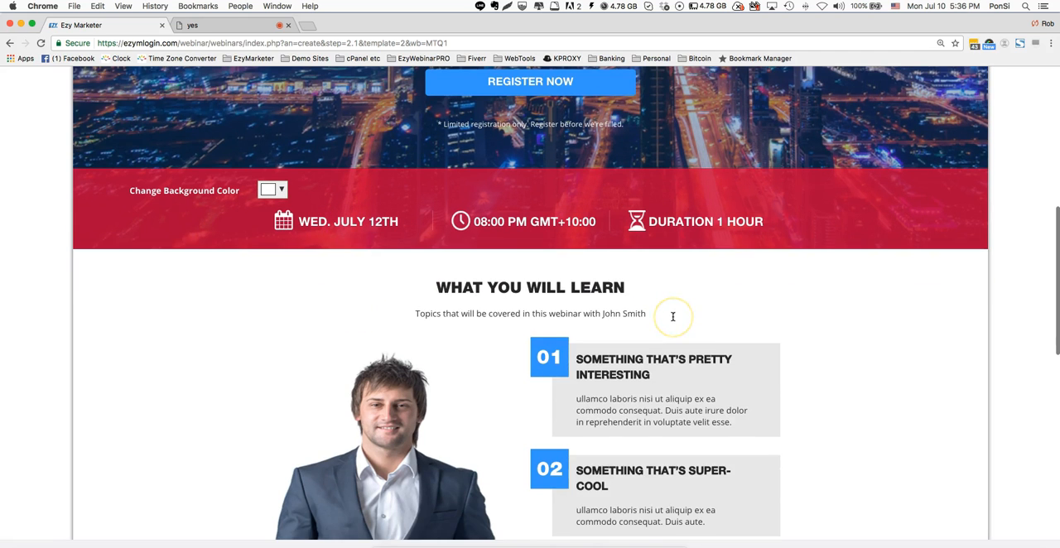
pyautogui.scroll(-1, 412, 242)
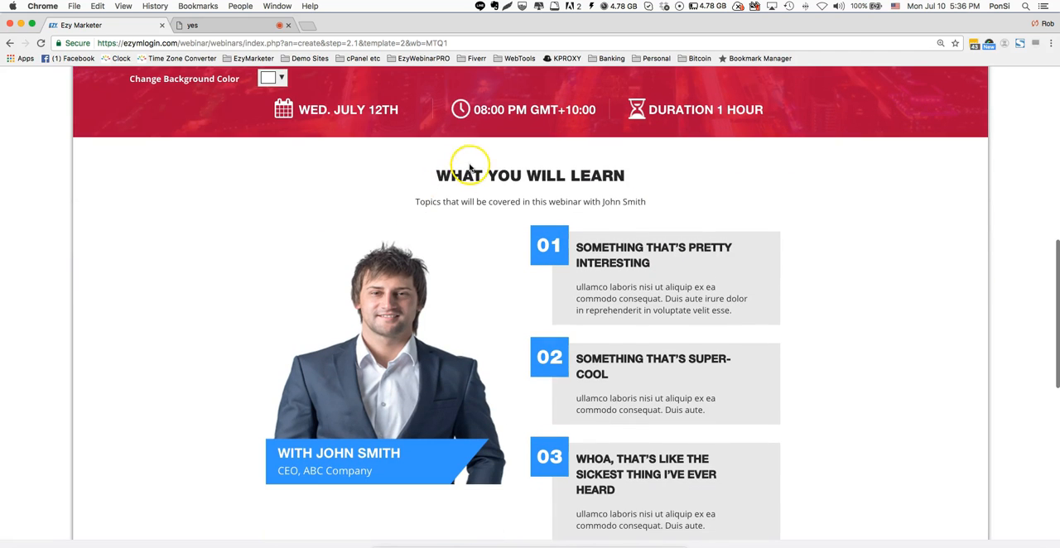
pyautogui.doubleClick(582, 175)
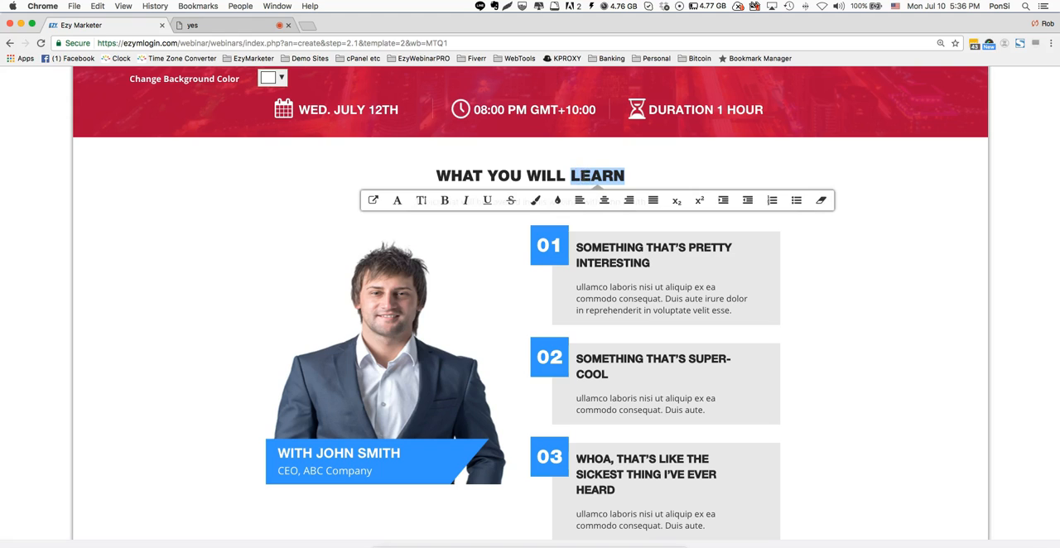
pyautogui.tripleClick(583, 175)
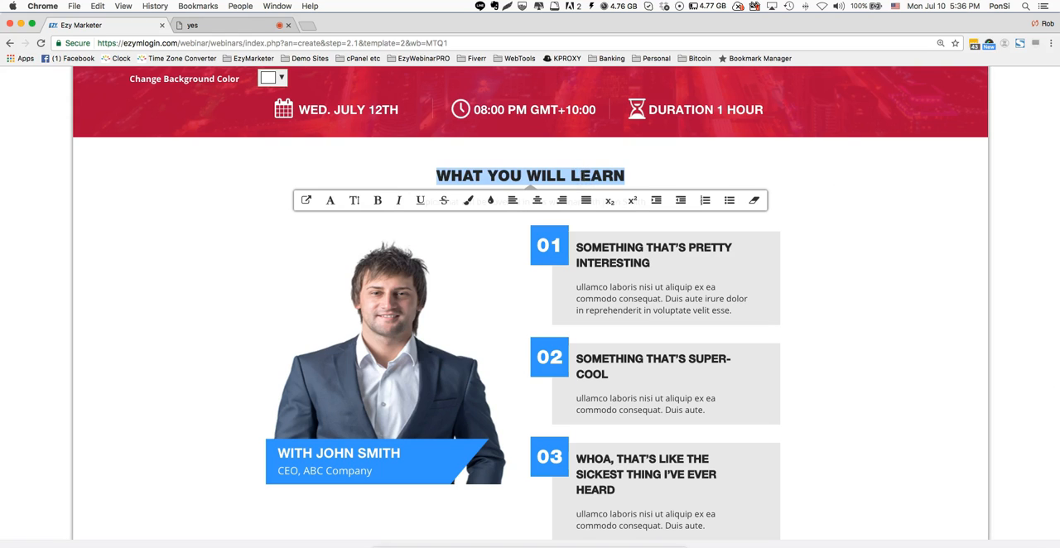
pyautogui.click(669, 166)
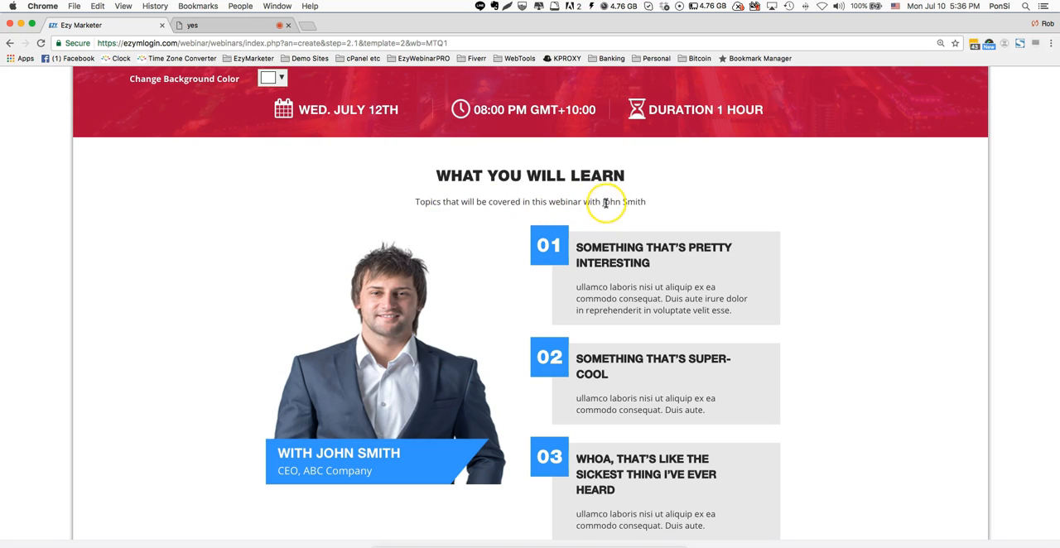
# - Replace the placeholder name in the topics line under WHAT YOU WILL LEARN with the presenter's full name and capitalize "Webinar"
pyautogui.moveTo(599, 203); pyautogui.dragTo(700, 204)
pyautogui.write('Rob Wilson')
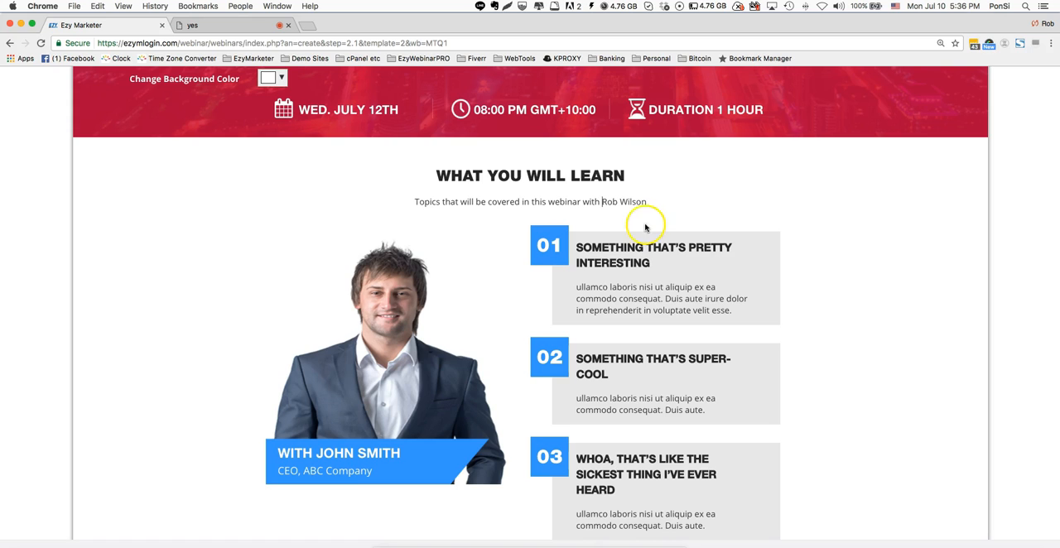
pyautogui.click(555, 202)
pyautogui.press('BackSpace')
pyautogui.write('W')
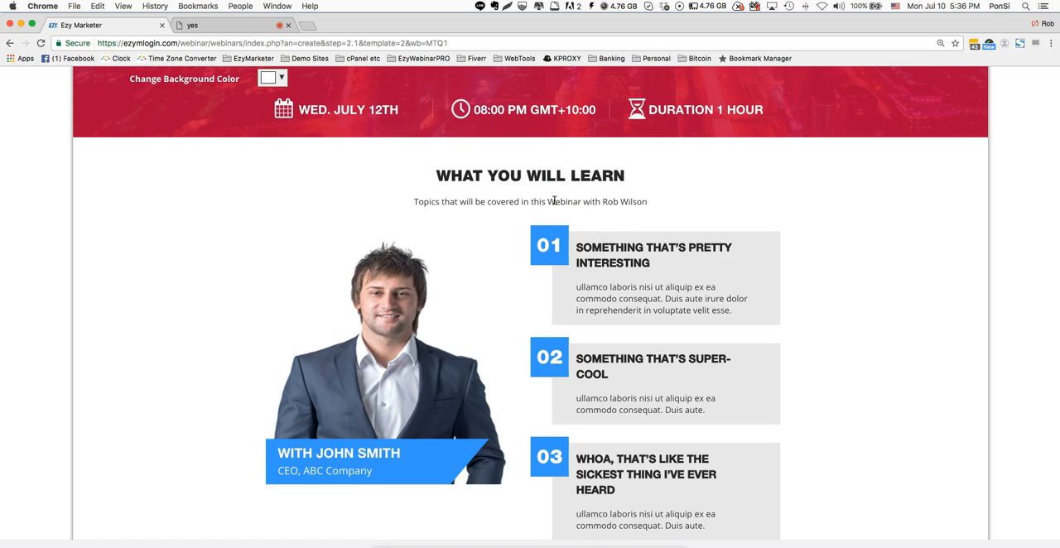
# - Replace the heading of topic 01 with "INTRO TO EZYWEBINAR PRO"
pyautogui.click(652, 274)
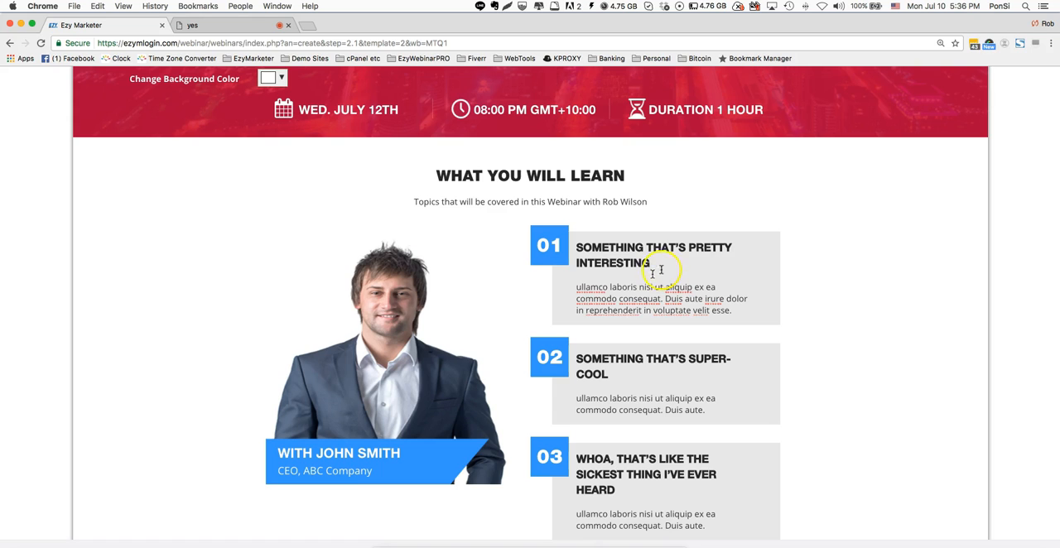
pyautogui.moveTo(651, 264); pyautogui.dragTo(577, 247)
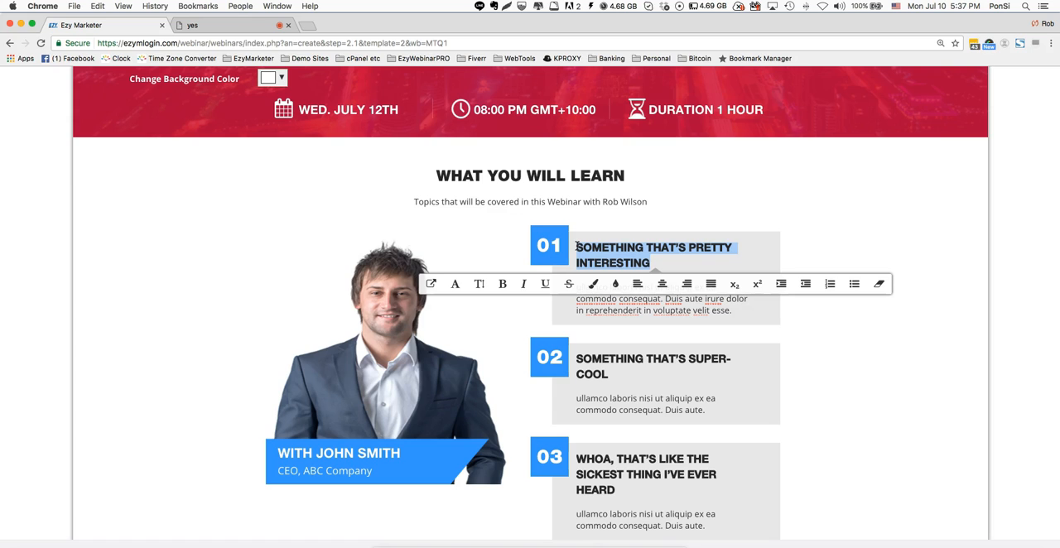
pyautogui.write('IN')
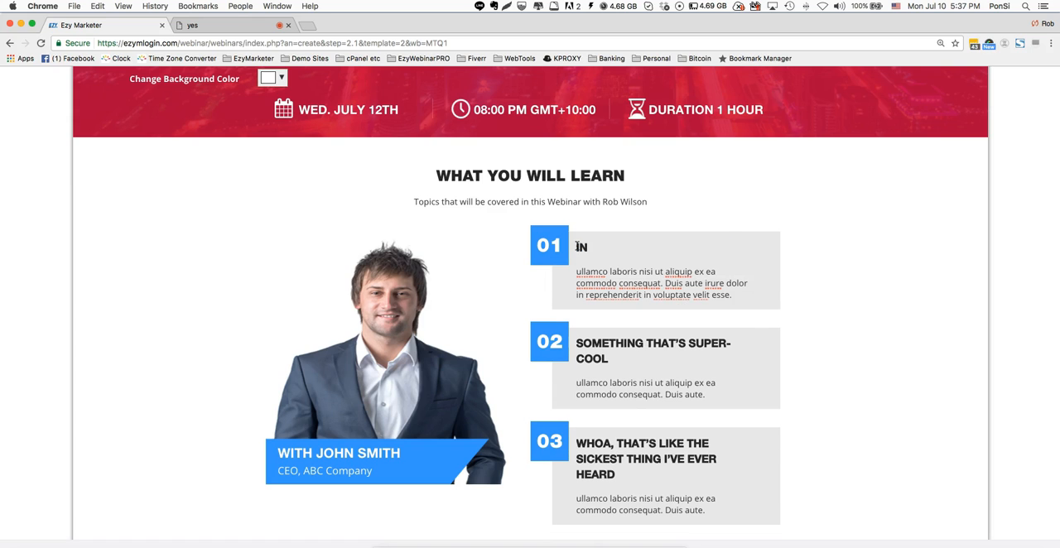
pyautogui.write('TRO TO')
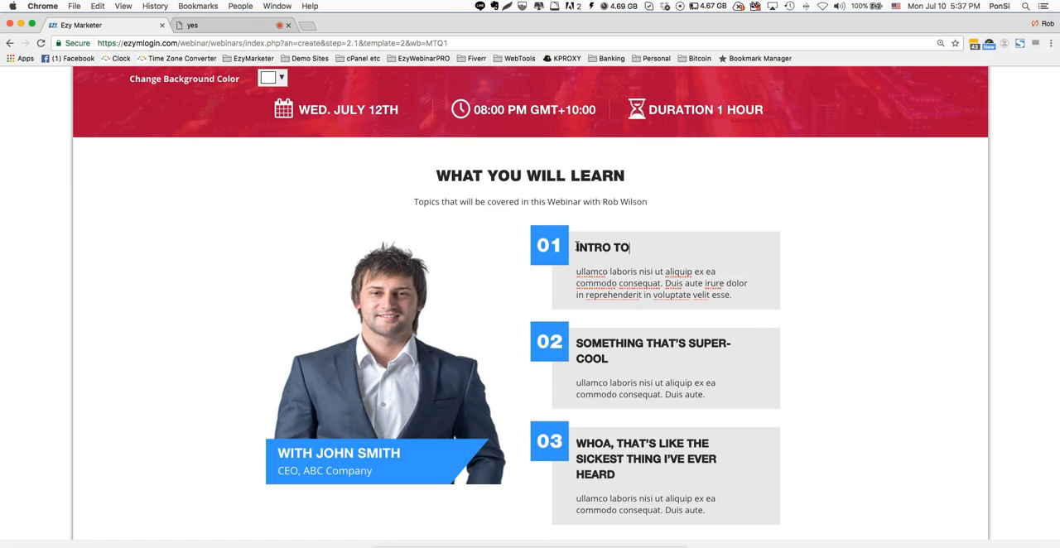
pyautogui.write(' EZYWEBINA')
pyautogui.press('BackSpace')
pyautogui.press('BackSpace')
pyautogui.press('BackSpace')
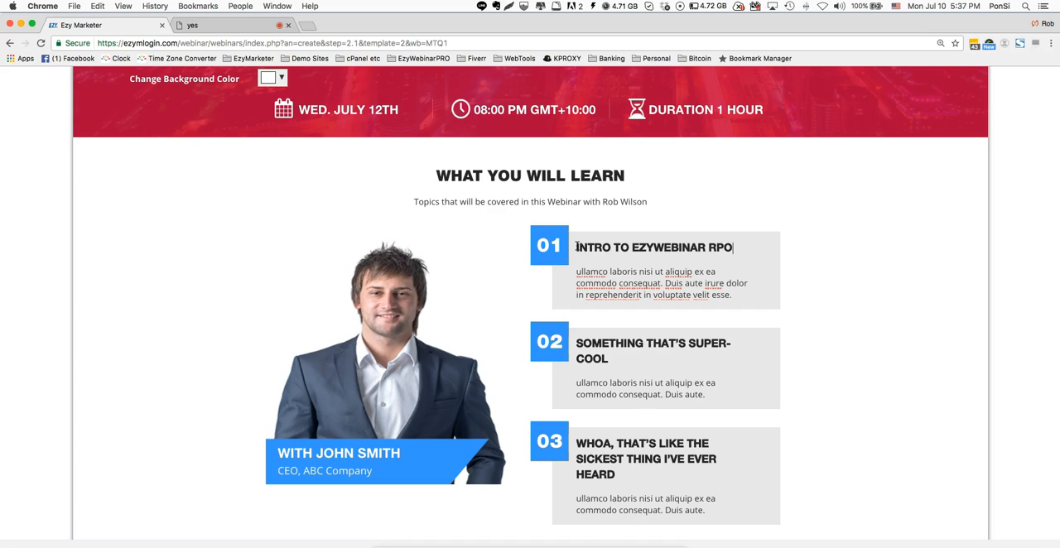
pyautogui.write('PRO')
# - Replace topic 01's placeholder description with the presenter's first name followed by "WILL GIVE YOU AN OVERVIEW OF EZYWEBINARPRO"
pyautogui.moveTo(733, 296); pyautogui.dragTo(575, 275)
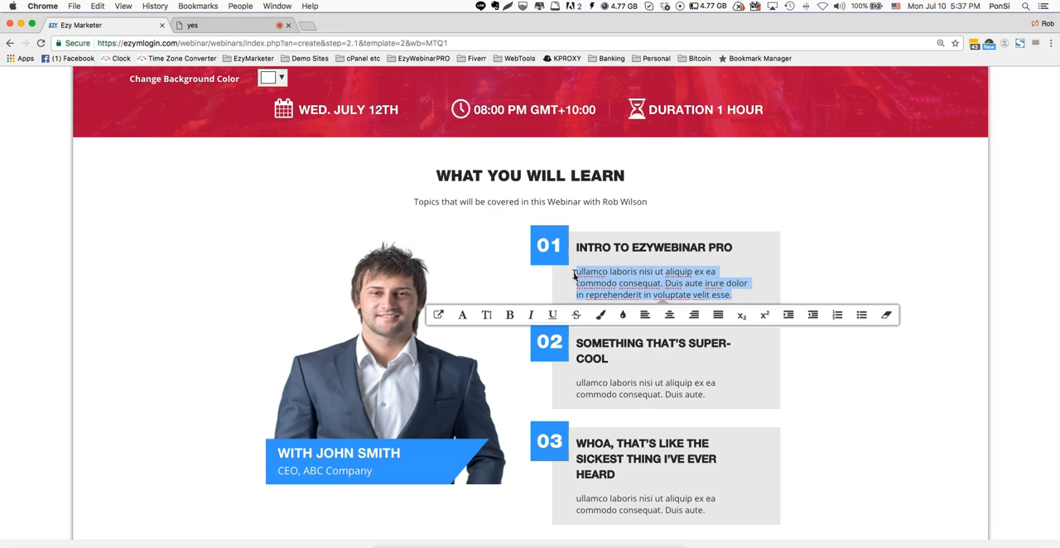
pyautogui.write('ROB WILL GIVE YOU AN OVERVIEW')
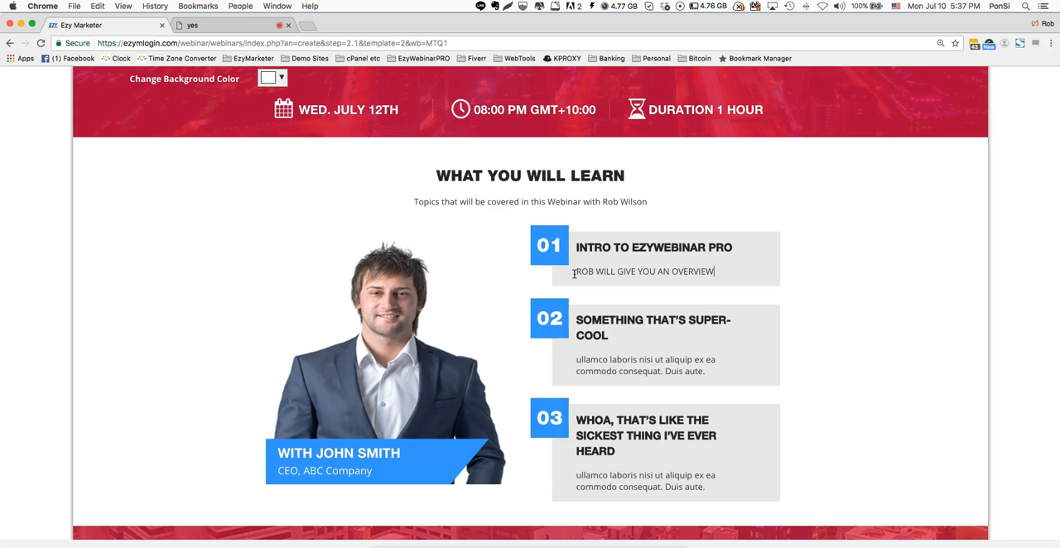
pyautogui.write('OF EZYWEBINARPRO')
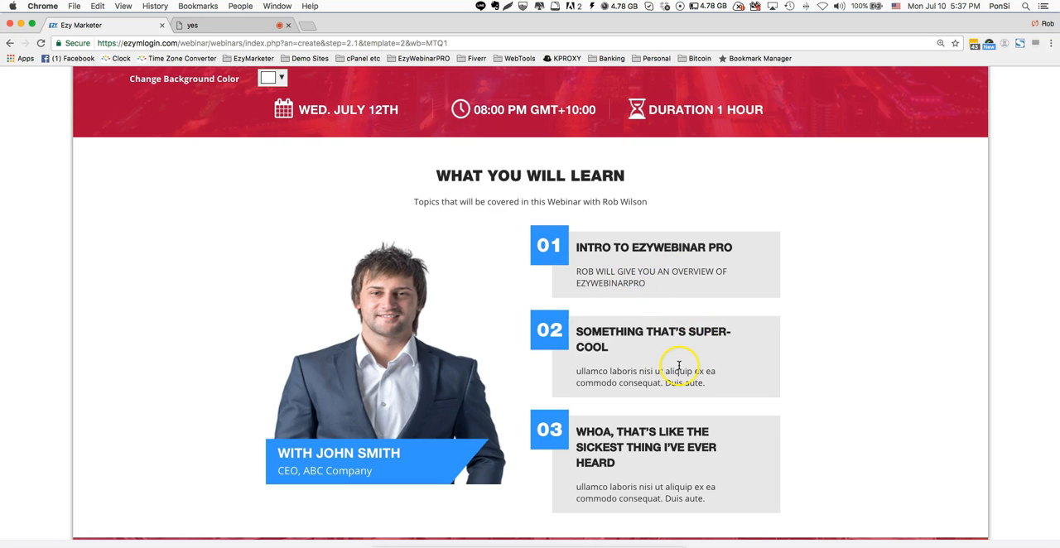
# - Replace the placeholder name after "WITH" on the presenter photo's banner with the presenter's full name in capitals
pyautogui.scroll(-2, 679, 365)
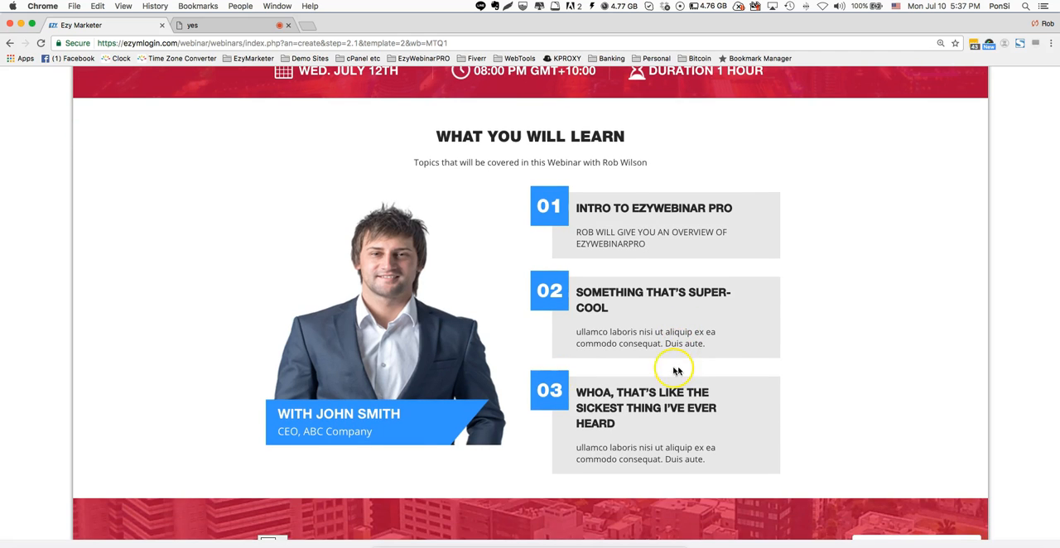
pyautogui.moveTo(396, 391)
pyautogui.click(340, 412)
pyautogui.moveTo(316, 413); pyautogui.dragTo(412, 414)
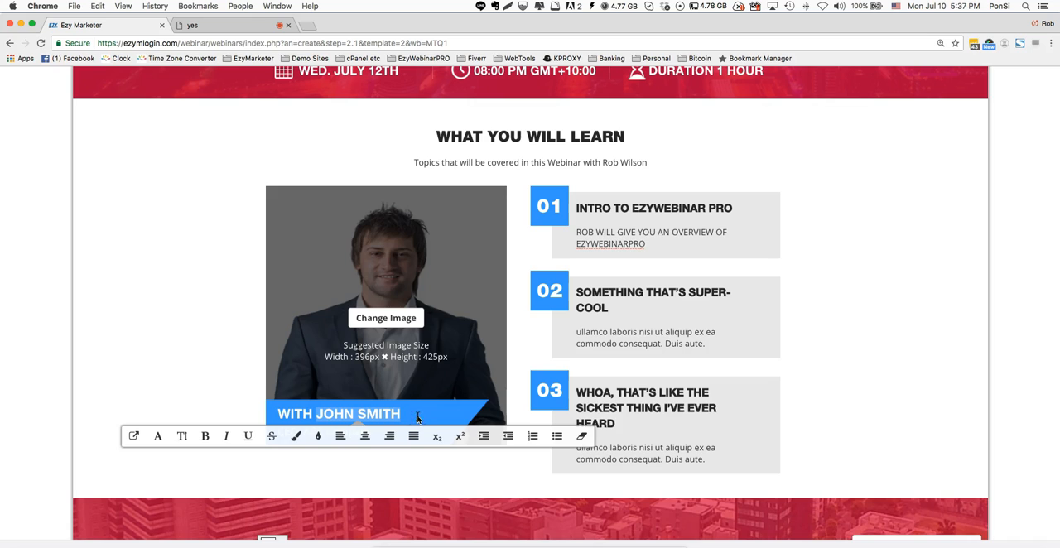
pyautogui.write('EOB')
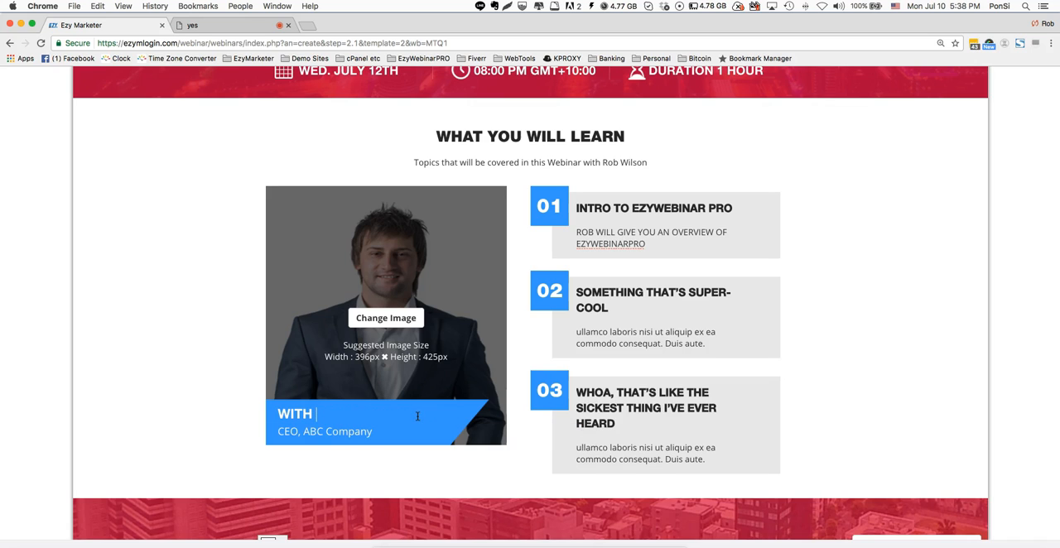
pyautogui.write(' WILSON')
# - Change the job title on the presenter banner to "CEO & CHIEF VISIONARY OFFICER"
pyautogui.click(372, 432)
pyautogui.press('BackSpace')
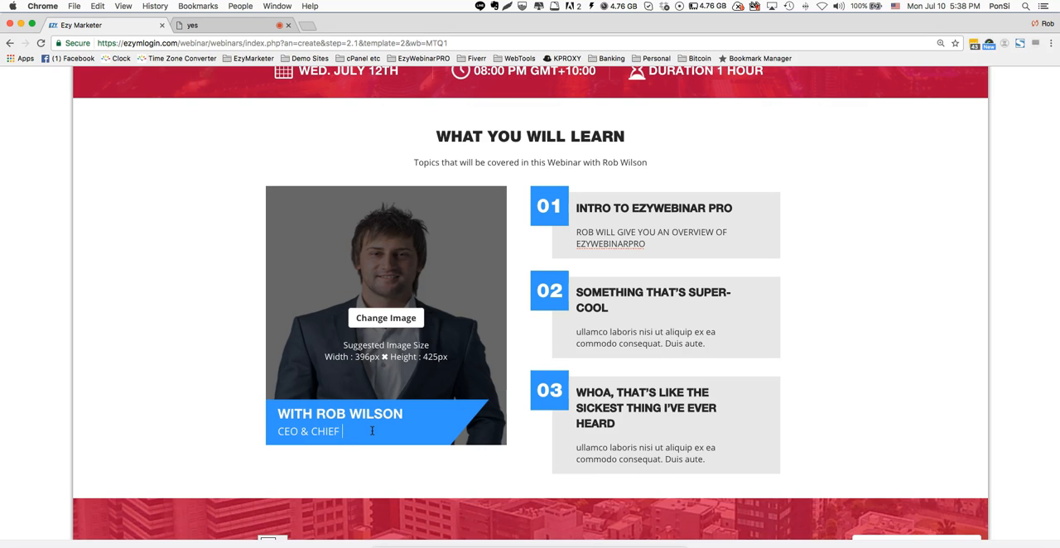
pyautogui.write('ONARY OFFICER')
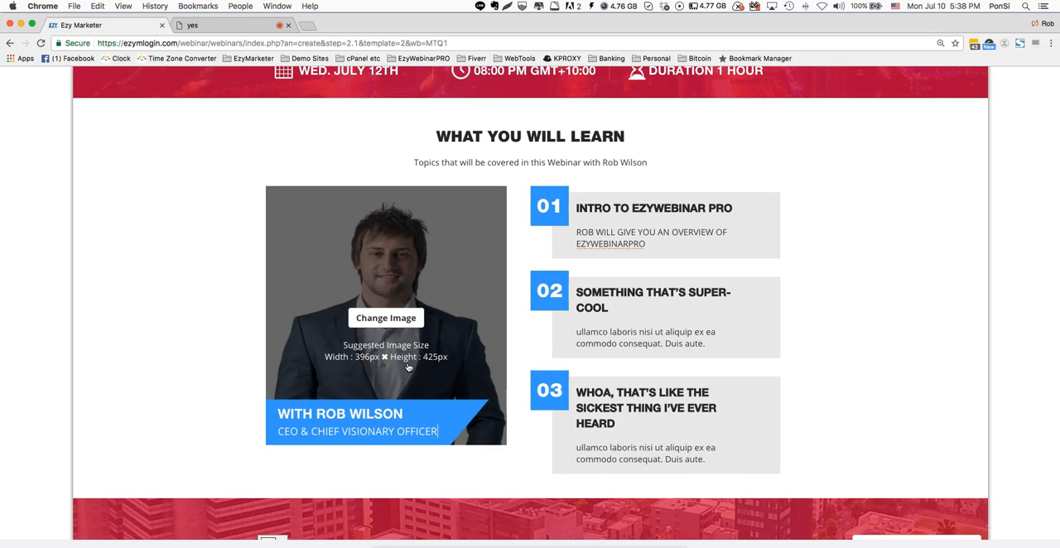
# - Replace the placeholder presenter photo with the presenter's headshot PNG from the Downloads folder
pyautogui.click(385, 319)
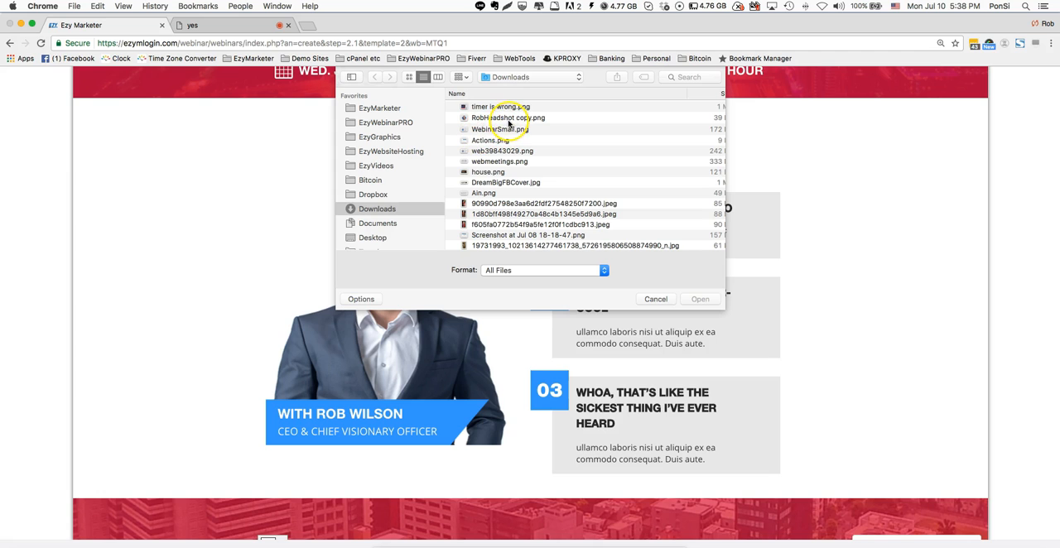
pyautogui.click(506, 119)
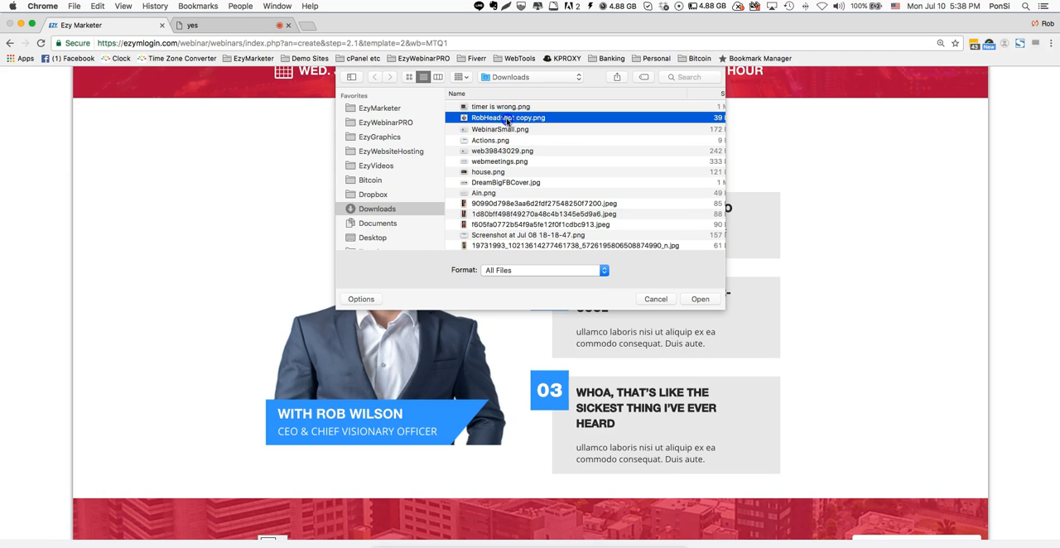
pyautogui.doubleClick(506, 120)
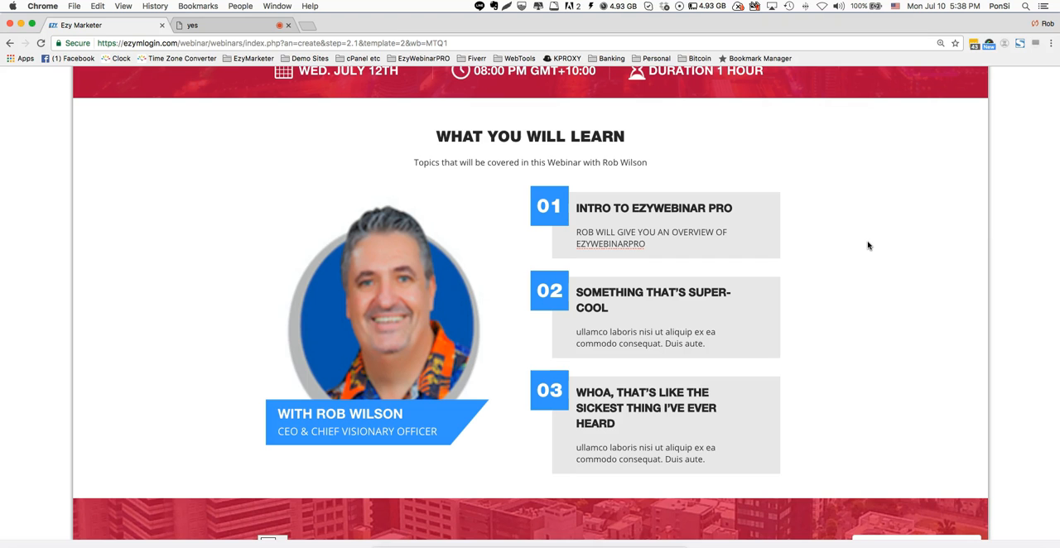
# - Change the registration form heading from "JOIN THE WEBINAR" to "JOIN US ON MONDAY'S WEBINAR"
pyautogui.scroll(-2, 867, 245)
pyautogui.scroll(-3, 867, 246)
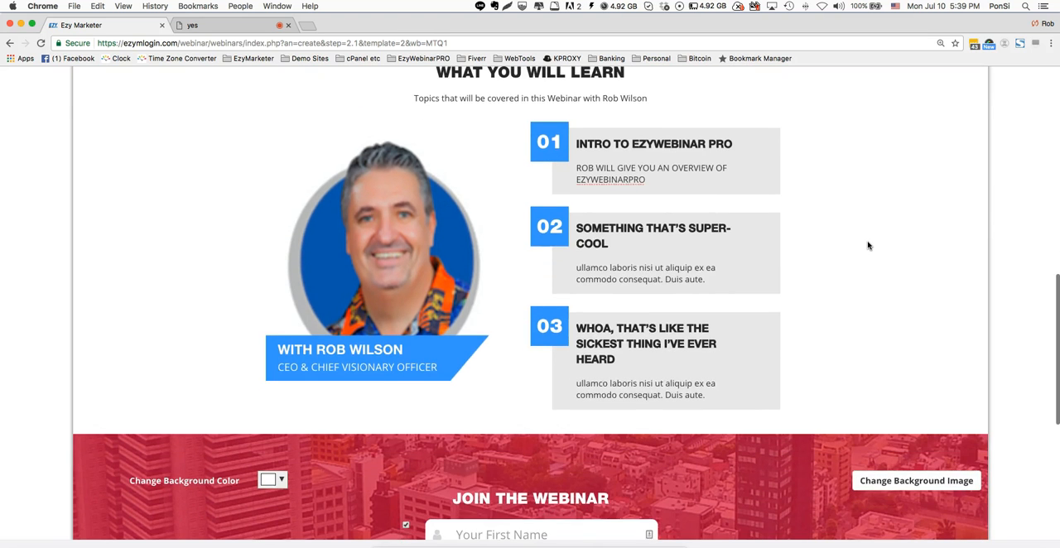
pyautogui.scroll(-3, 868, 245)
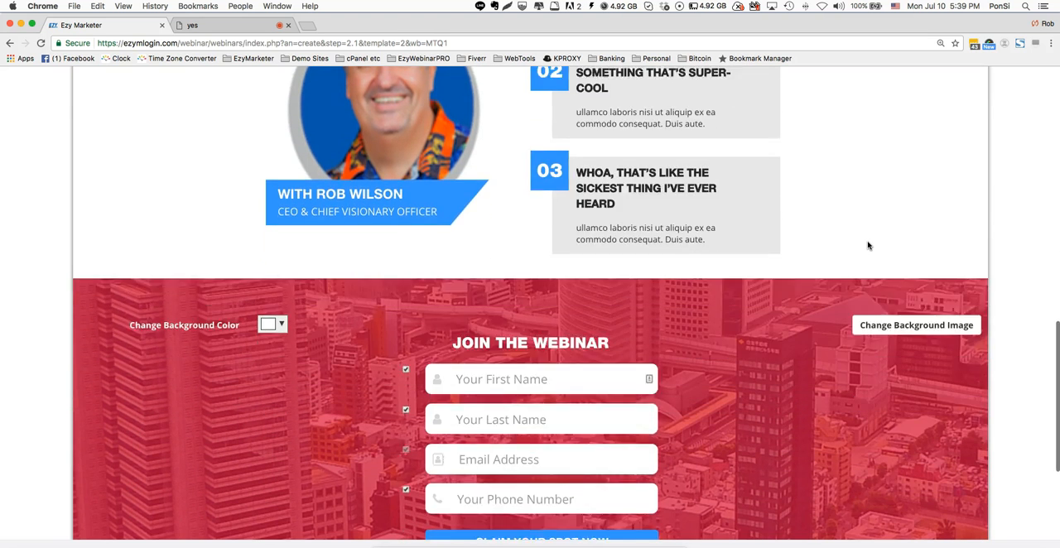
pyautogui.click(899, 302)
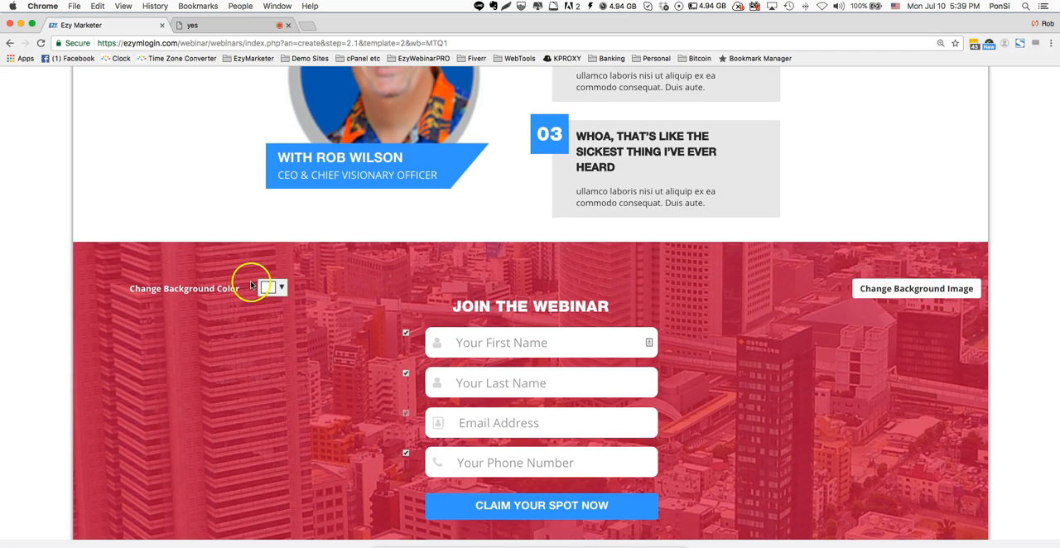
pyautogui.scroll(-1, 285, 289)
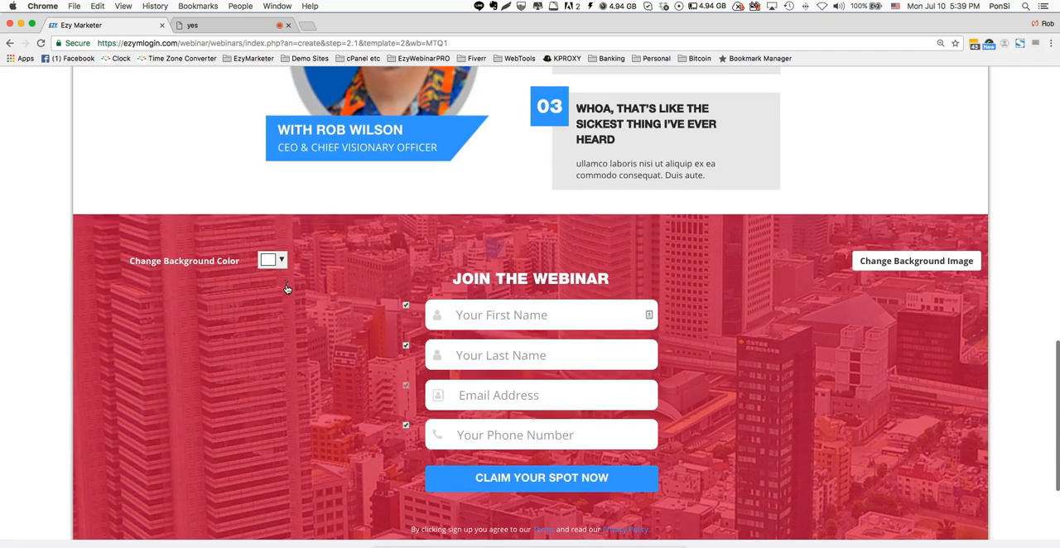
pyautogui.doubleClick(562, 279)
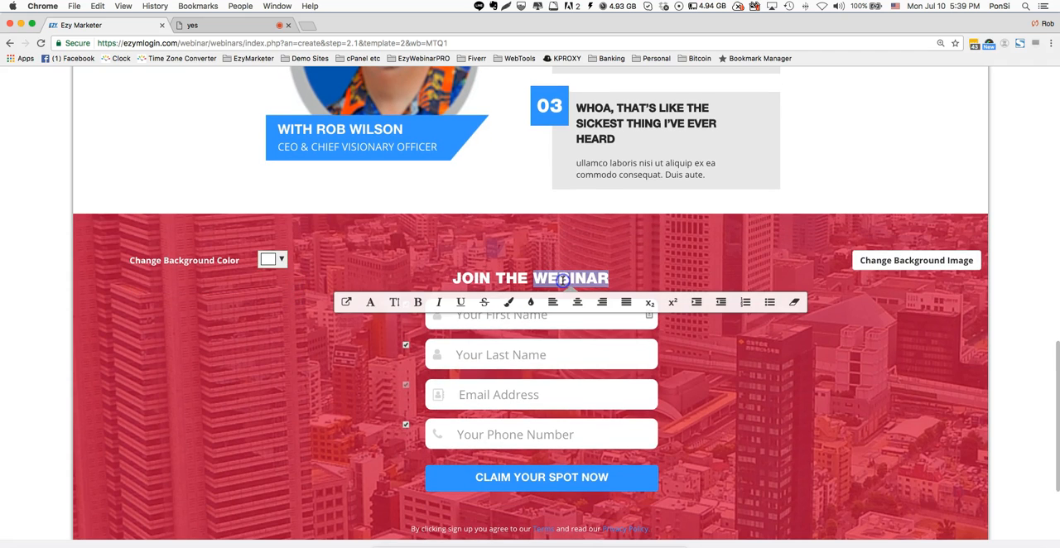
pyautogui.click(671, 251)
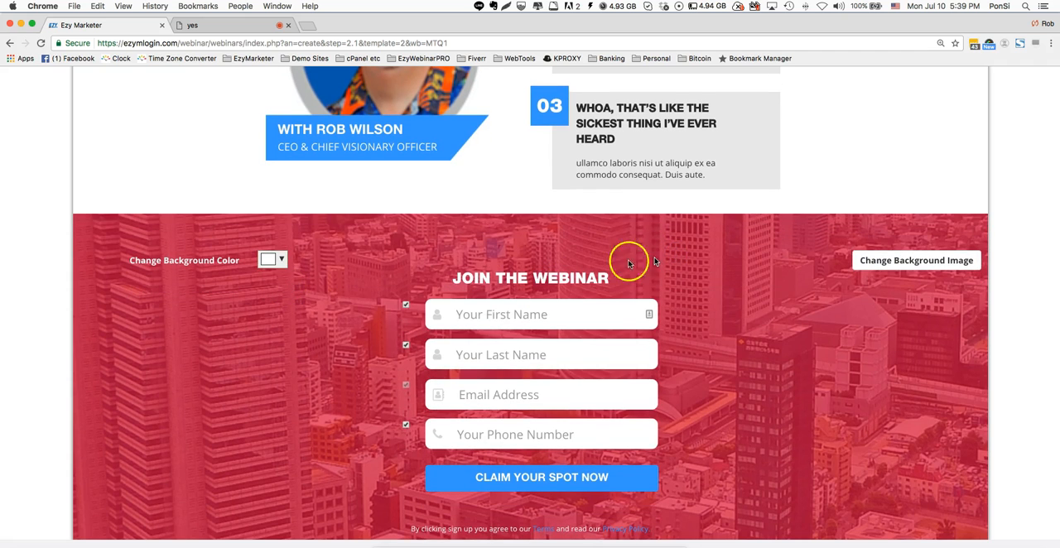
pyautogui.doubleClick(513, 279)
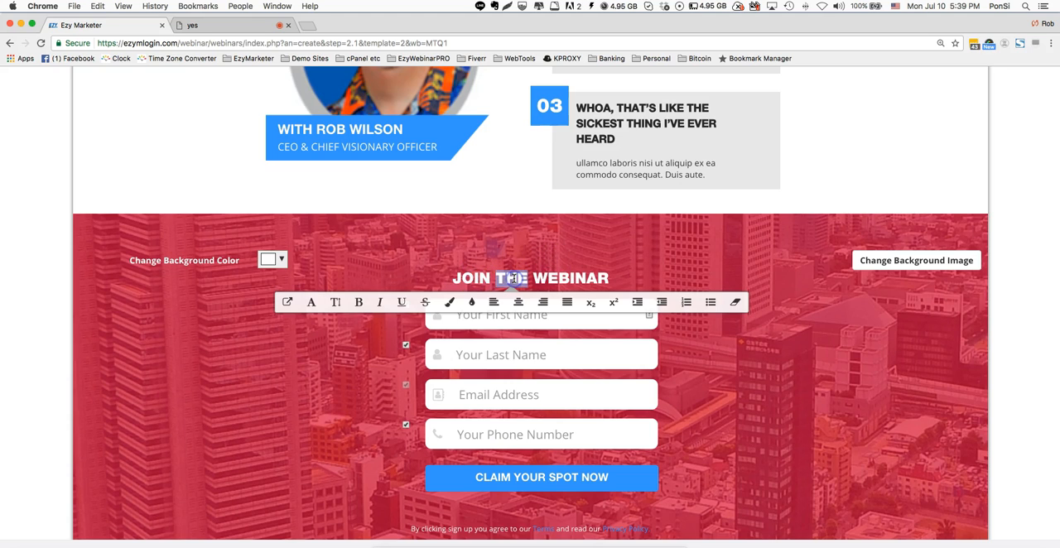
pyautogui.write('US ON')
pyautogui.write(' MONDAY')
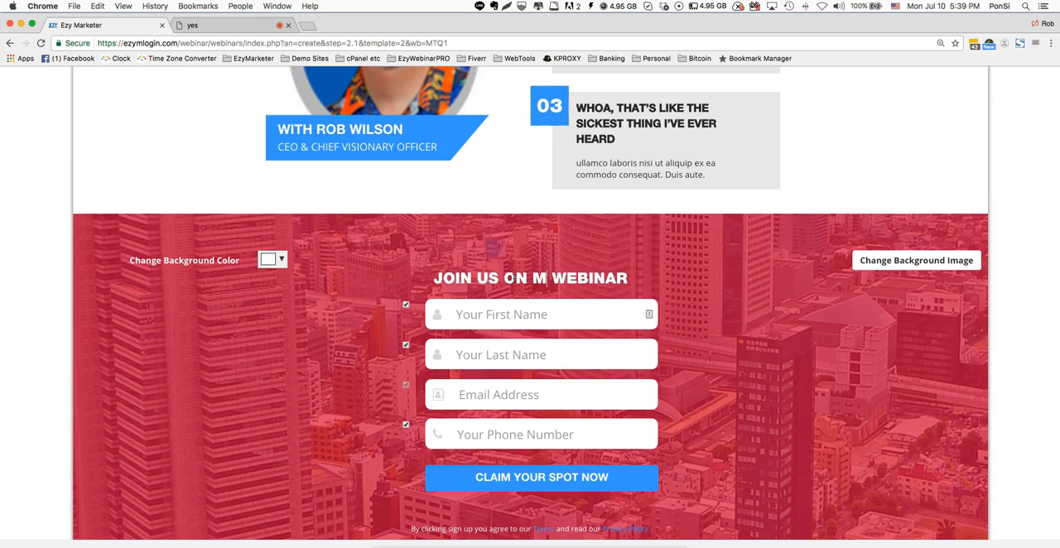
pyautogui.write("'S")
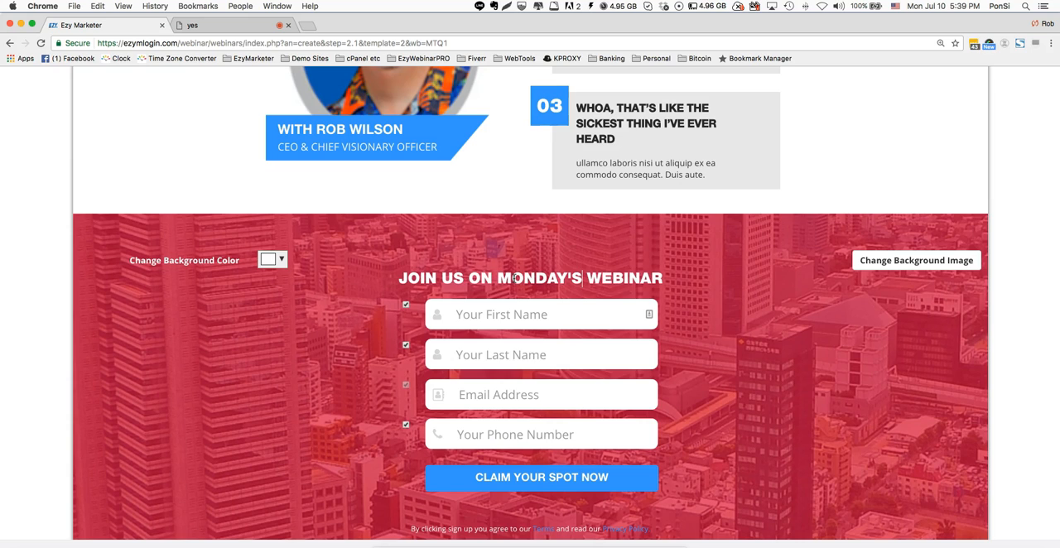
# - Disable the phone number field on the registration form
pyautogui.click(471, 309)
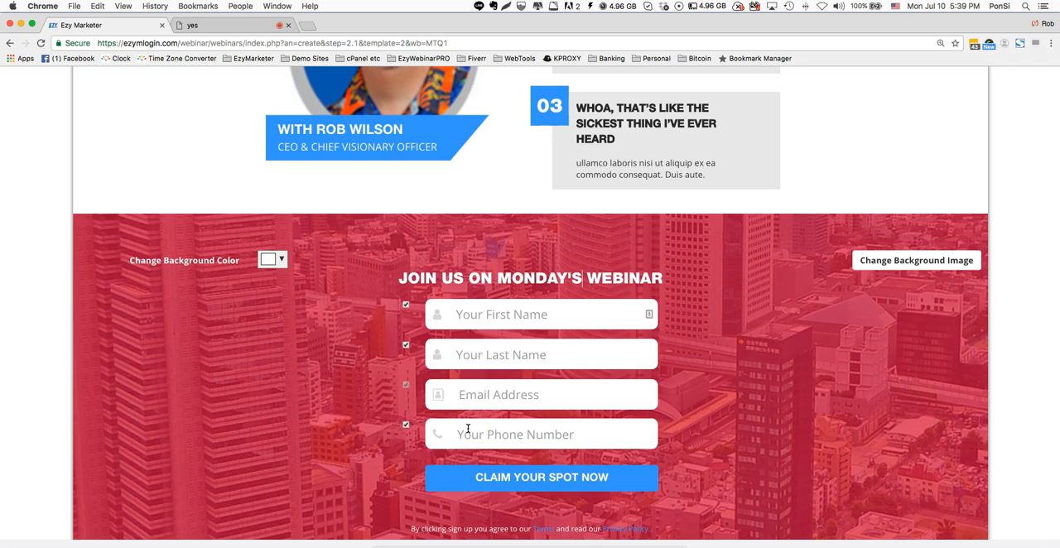
pyautogui.click(406, 425)
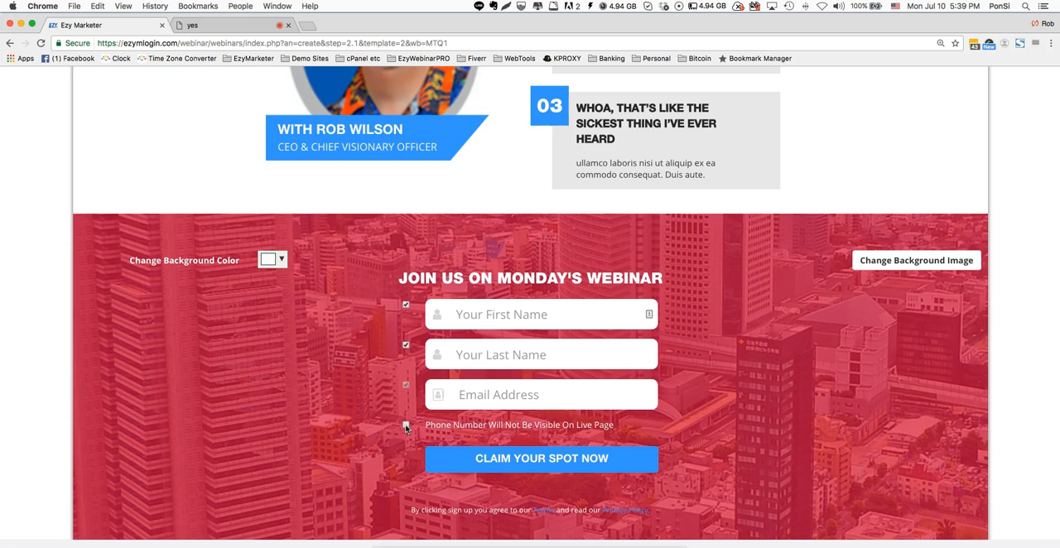
# - Disable the last name field on the registration form and change its sign-up button text to "REGISTER RIGHT NOW"
pyautogui.click(406, 347)
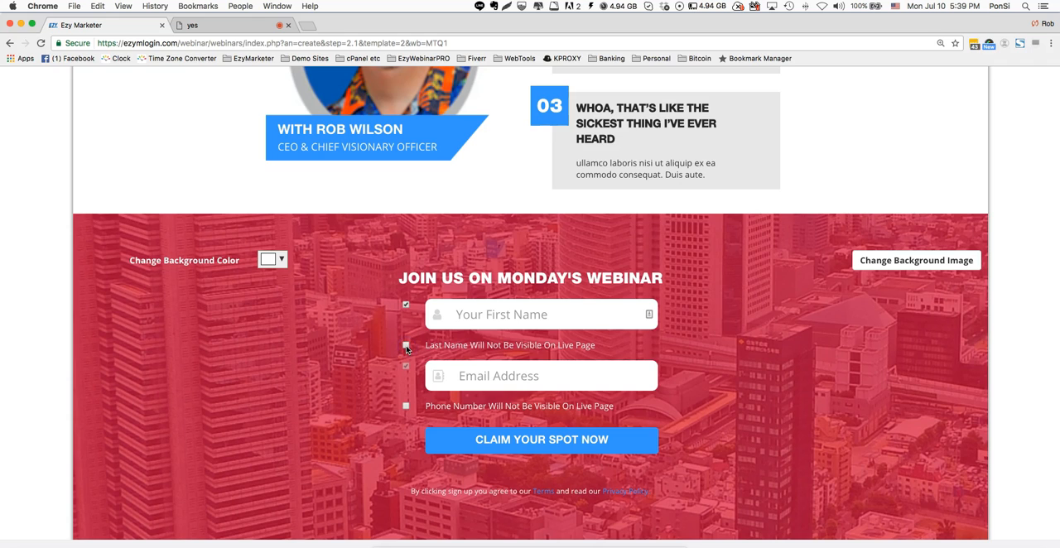
pyautogui.click(566, 441)
pyautogui.click(565, 441)
pyautogui.moveTo(578, 440); pyautogui.dragTo(453, 439)
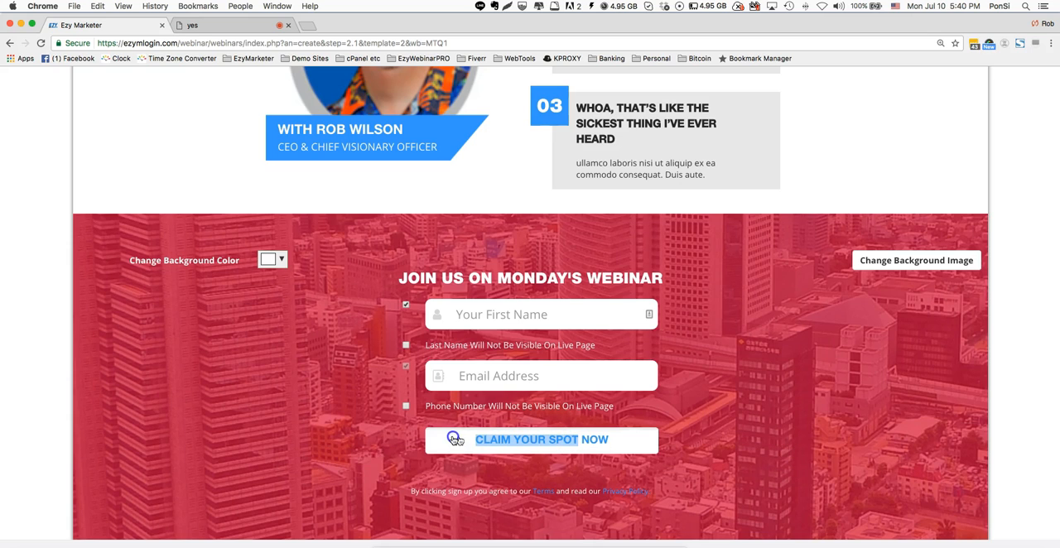
pyautogui.write('REGISTER R')
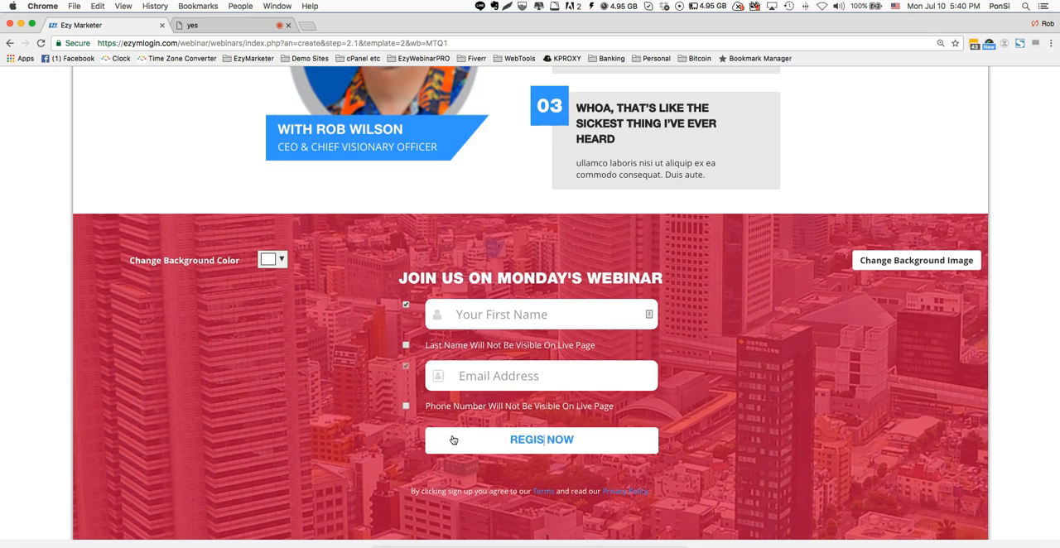
pyautogui.write('IGHT')
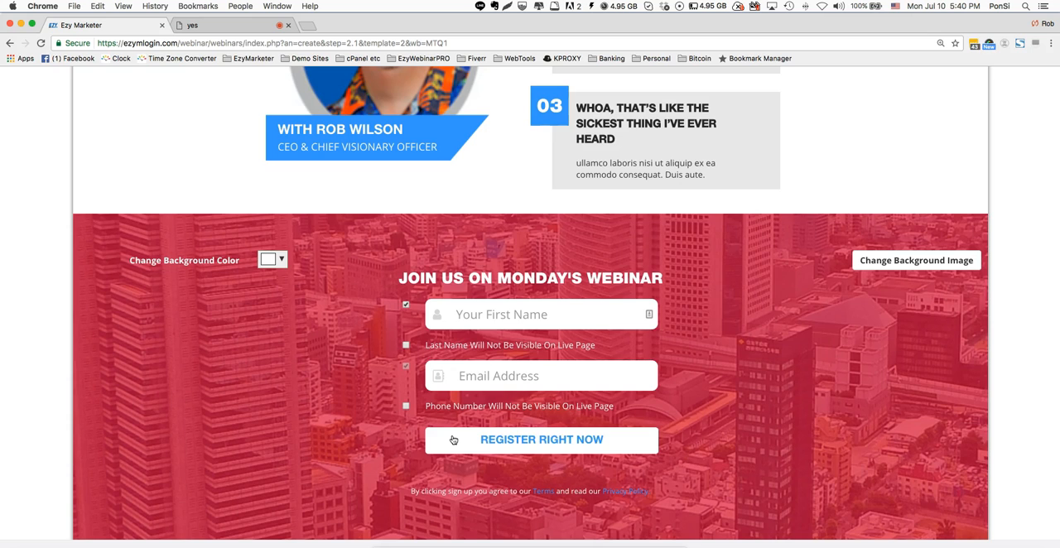
pyautogui.click(733, 430)
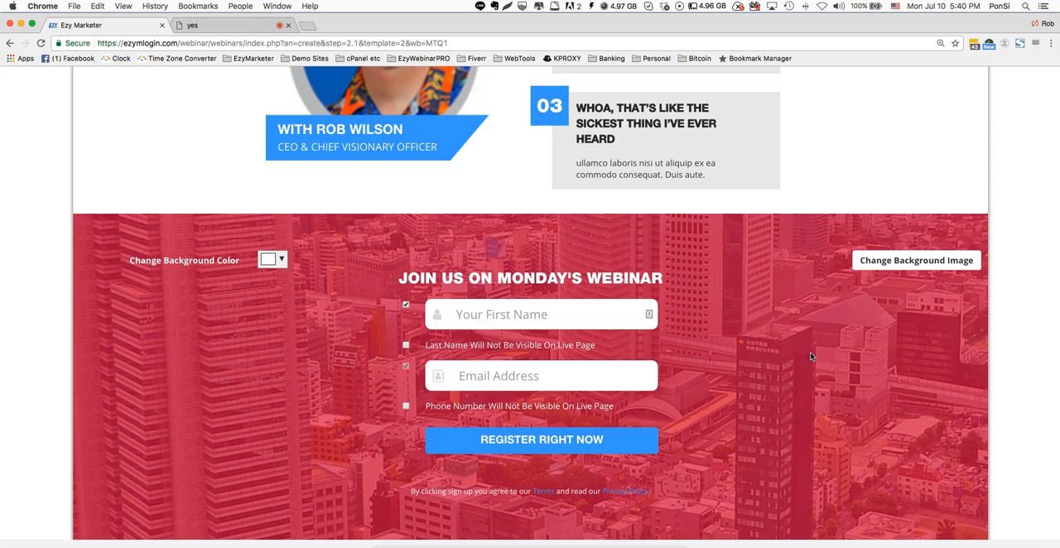
# - Check the link address fields of the Privacy Policy and Terms links beneath the registration form
pyautogui.scroll(-1, 811, 356)
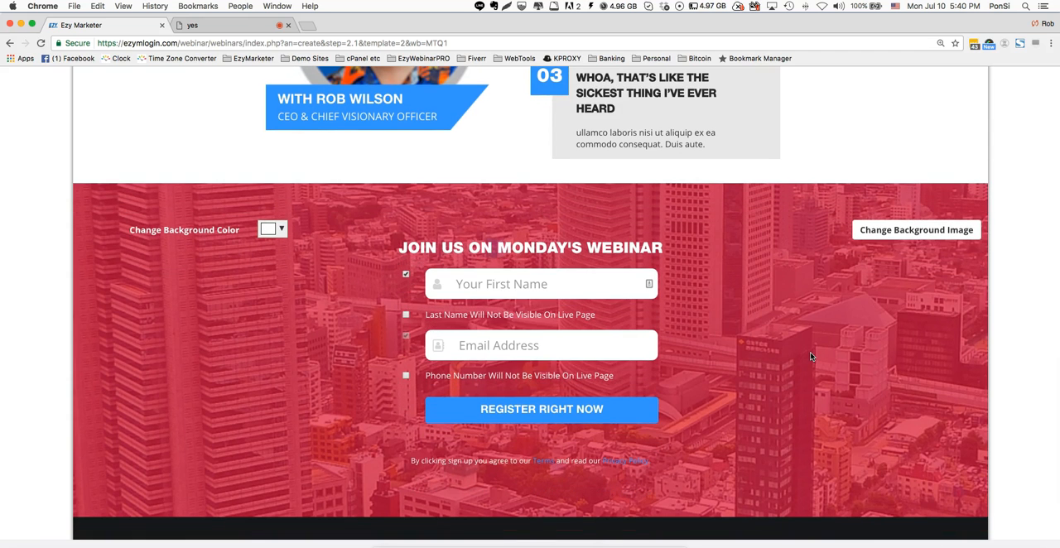
pyautogui.scroll(-2, 810, 352)
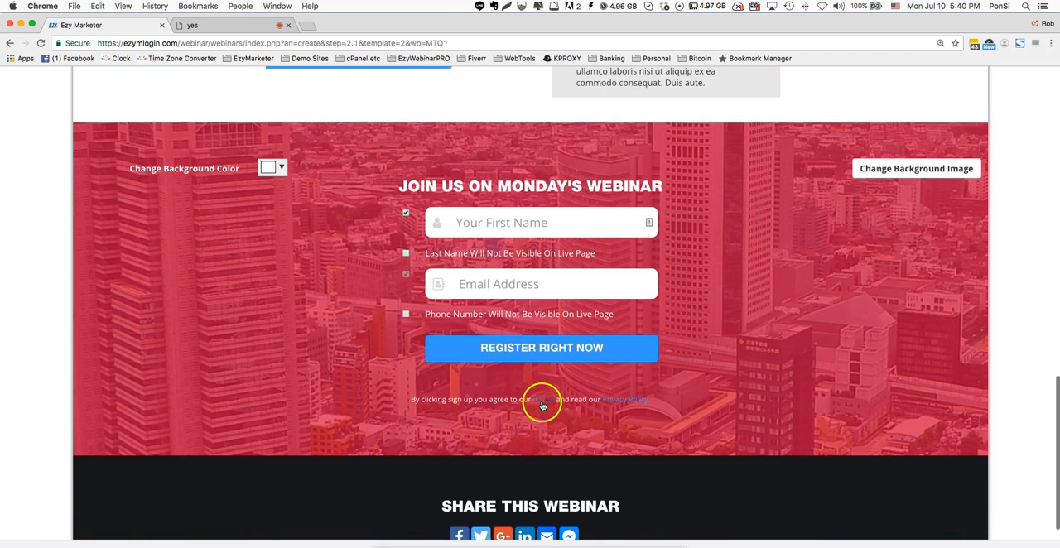
pyautogui.click(625, 404)
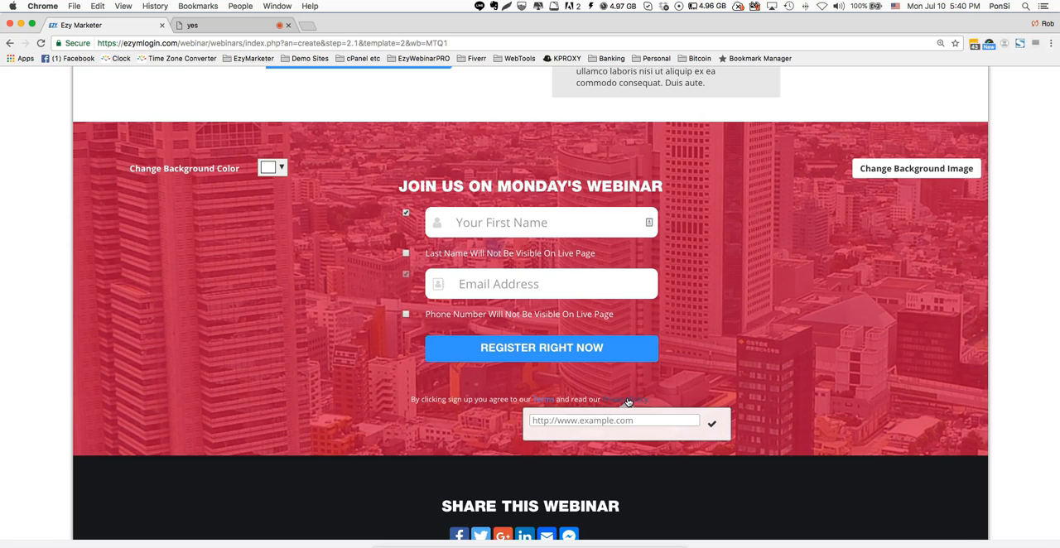
pyautogui.click(545, 401)
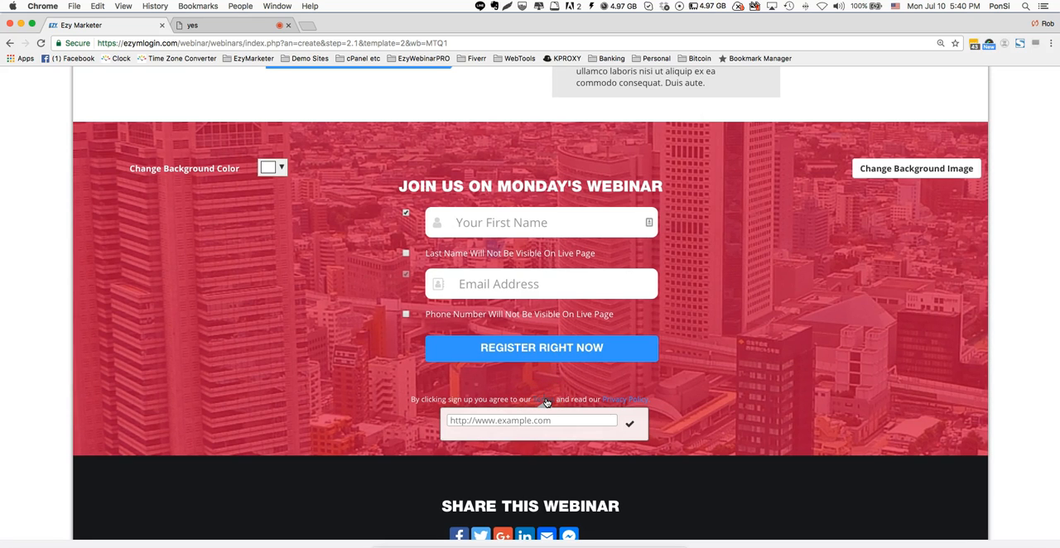
pyautogui.click(729, 401)
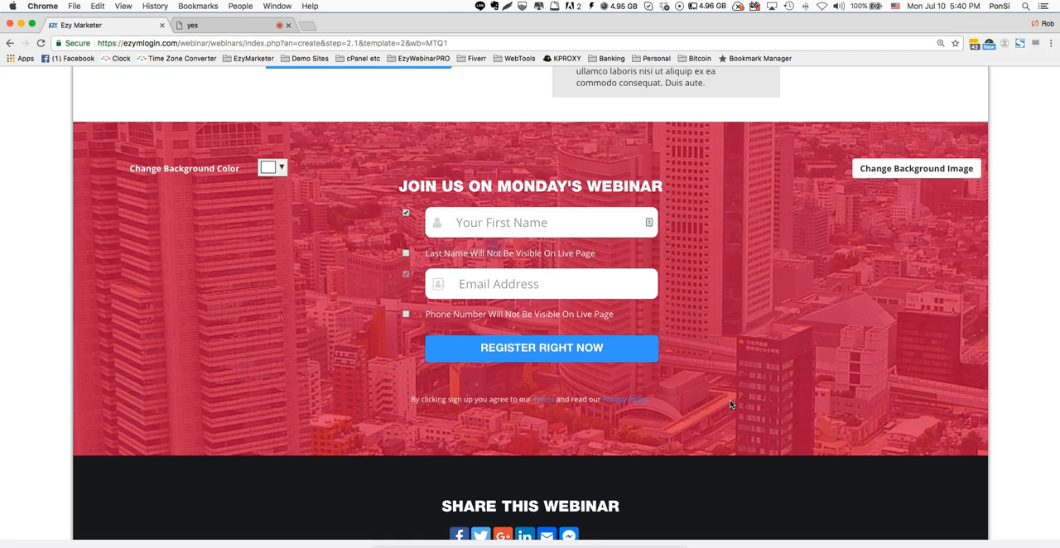
# - Extend the sharing section's heading to read "SHARE THIS WEBINAR WITH YOUR TEAM"
pyautogui.scroll(-2, 730, 404)
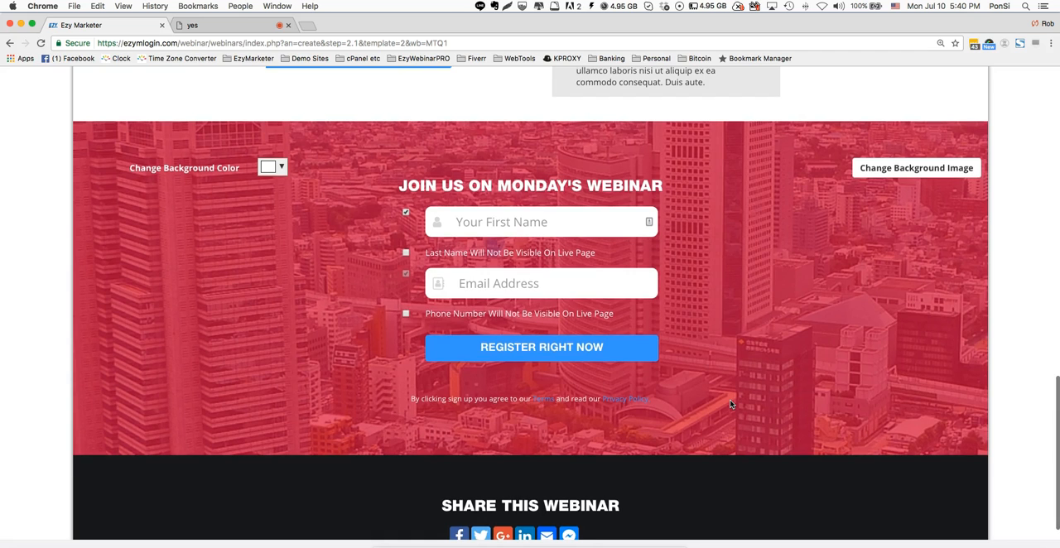
pyautogui.scroll(-1, 729, 404)
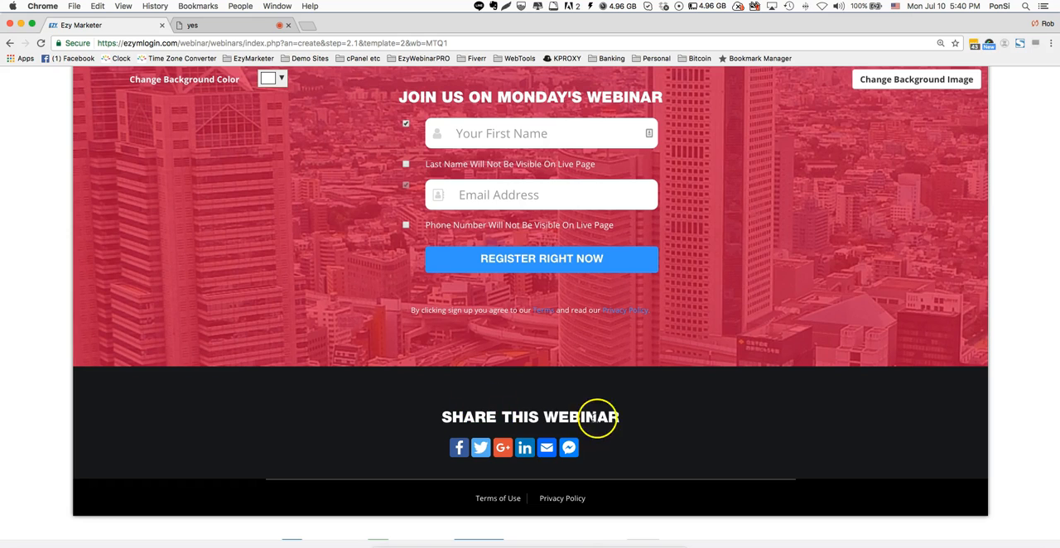
pyautogui.click(622, 417)
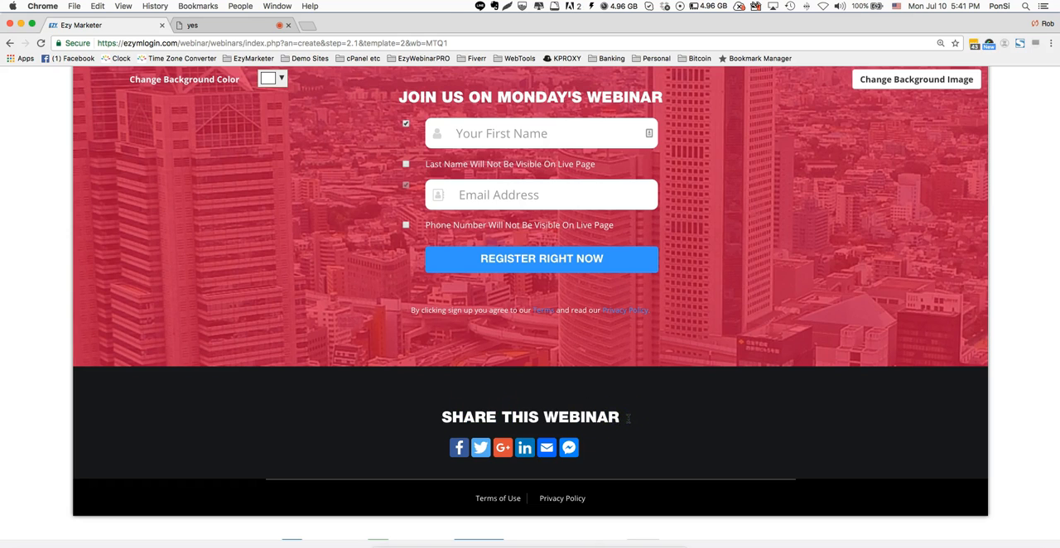
pyautogui.write('WITH YOU')
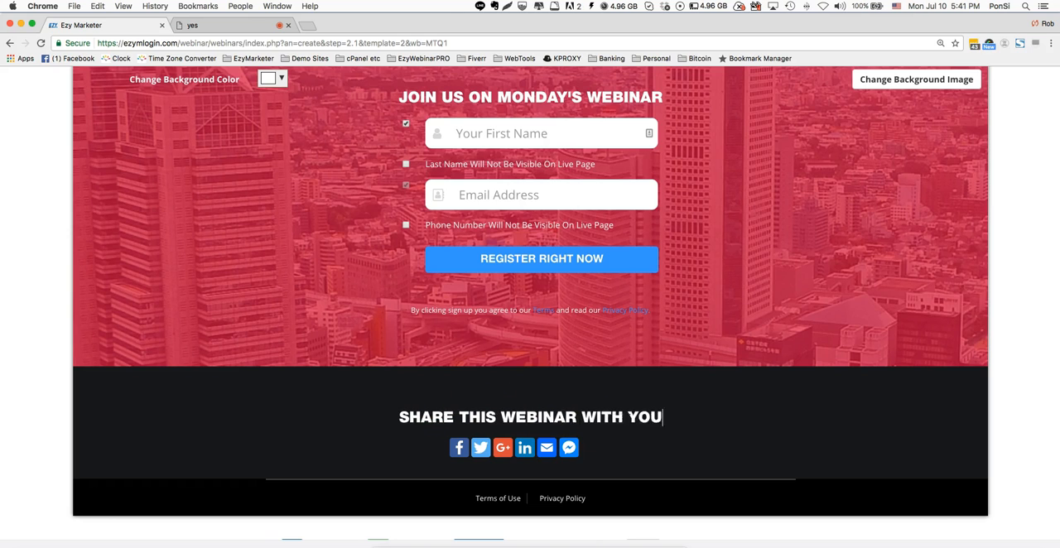
pyautogui.write('R TEAM')
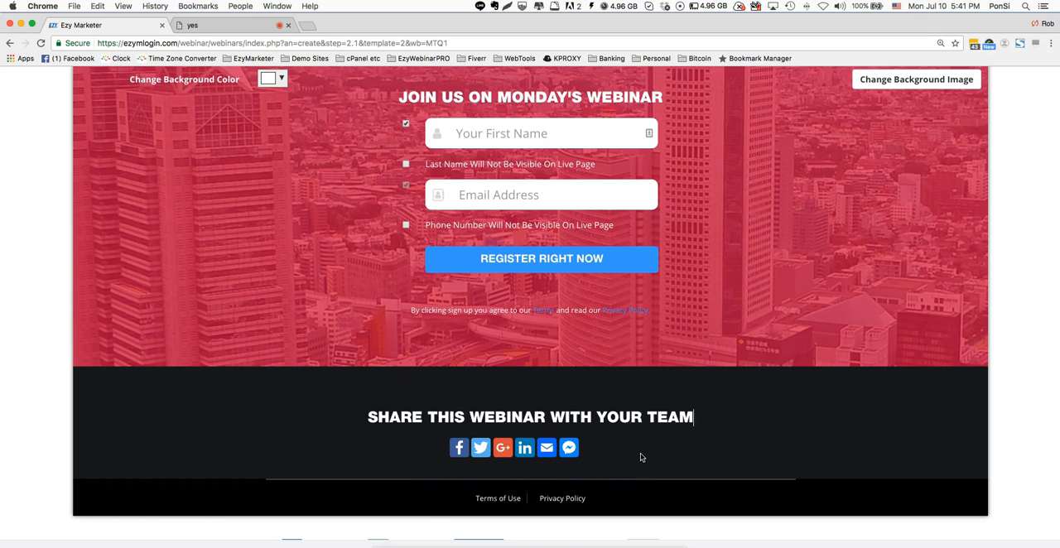
# - Continue past the finished registration page and start creating the thank you page for "Monday Night's Pre-Launch"
pyautogui.scroll(-1, 640, 455)
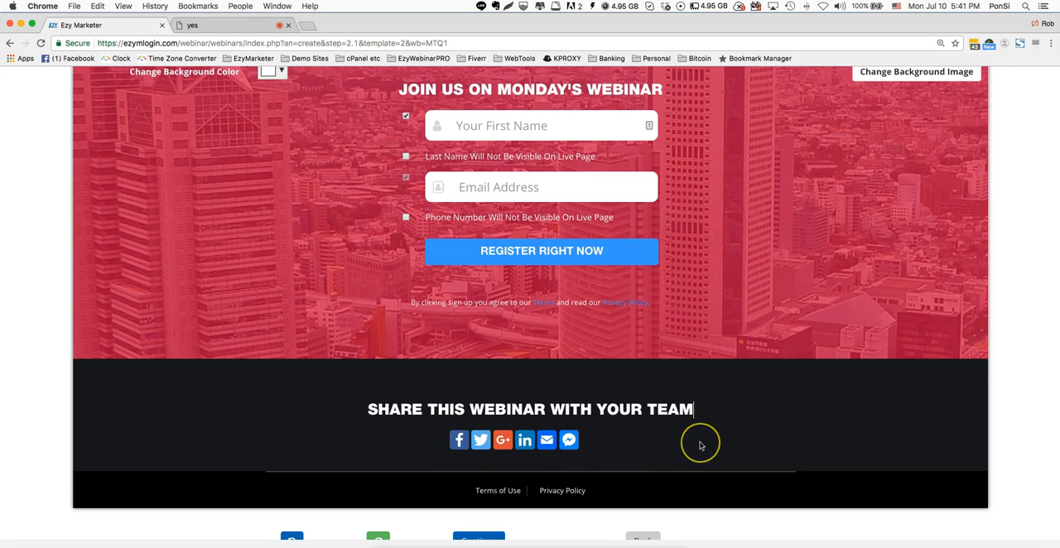
pyautogui.scroll(-2, 700, 446)
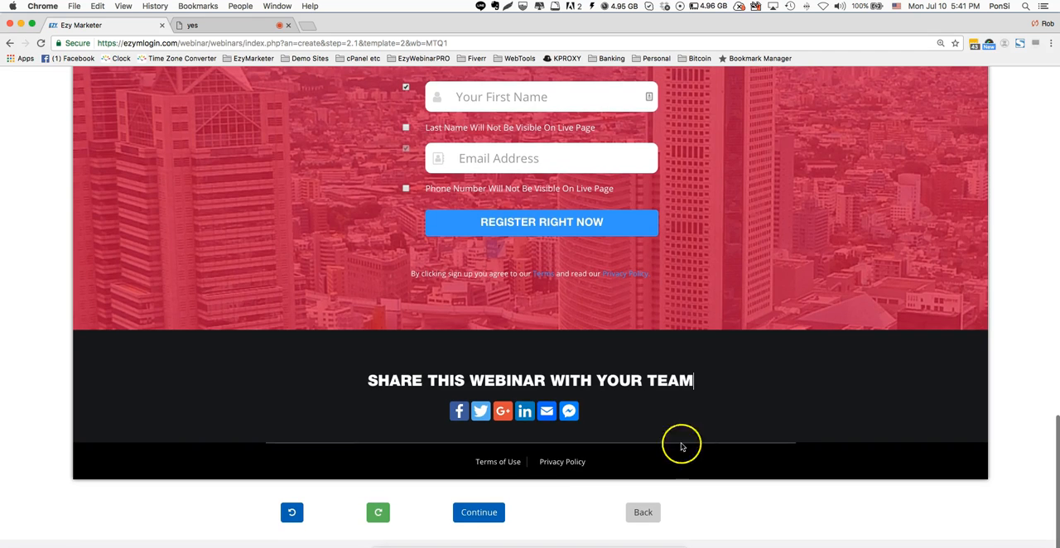
pyautogui.click(480, 514)
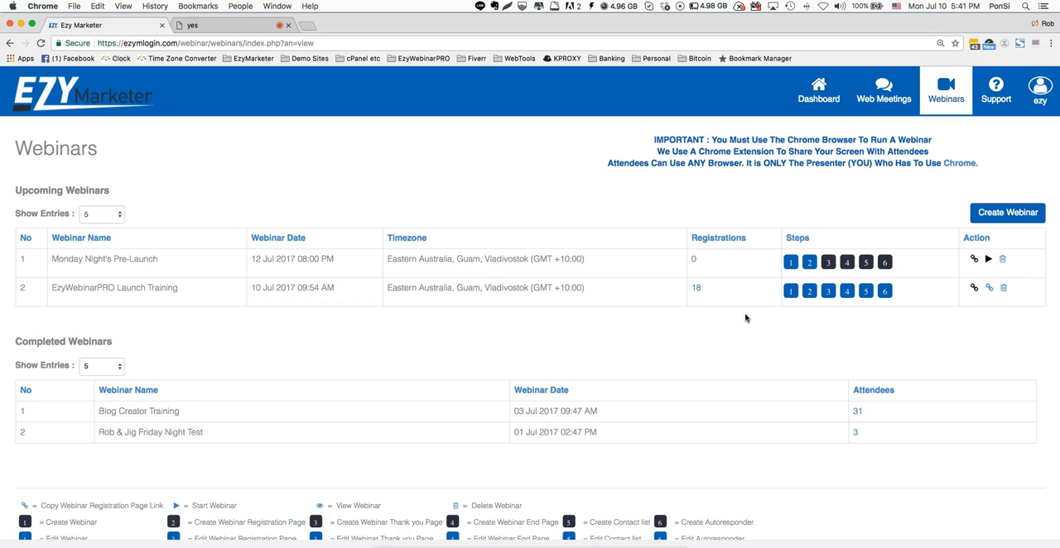
pyautogui.click(828, 263)
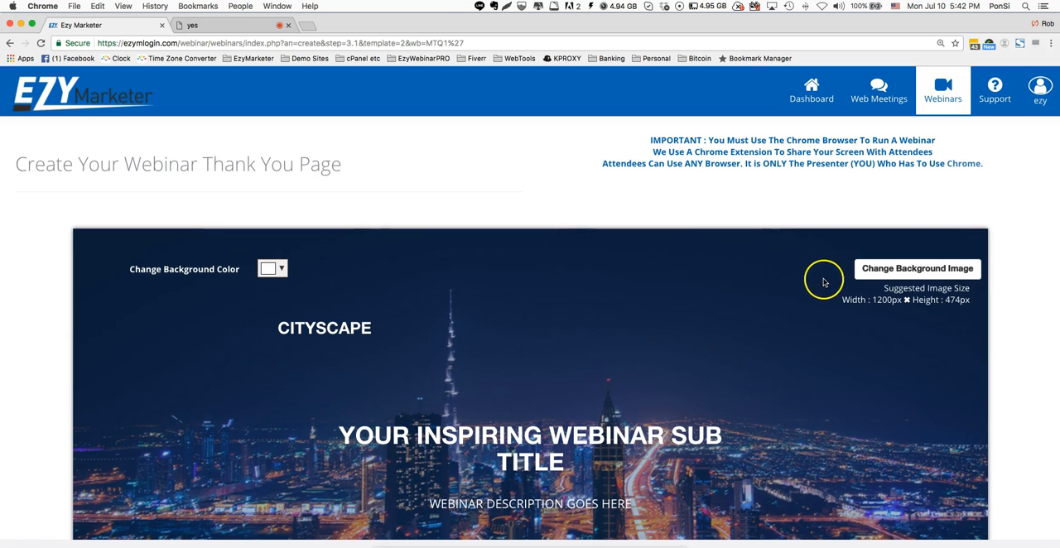
# - Replace the thank you page's header subtitle with "THANK YOU FOR REGISTERING FOR MONDAY'S WEBINAR"
pyautogui.scroll(-2, 823, 278)
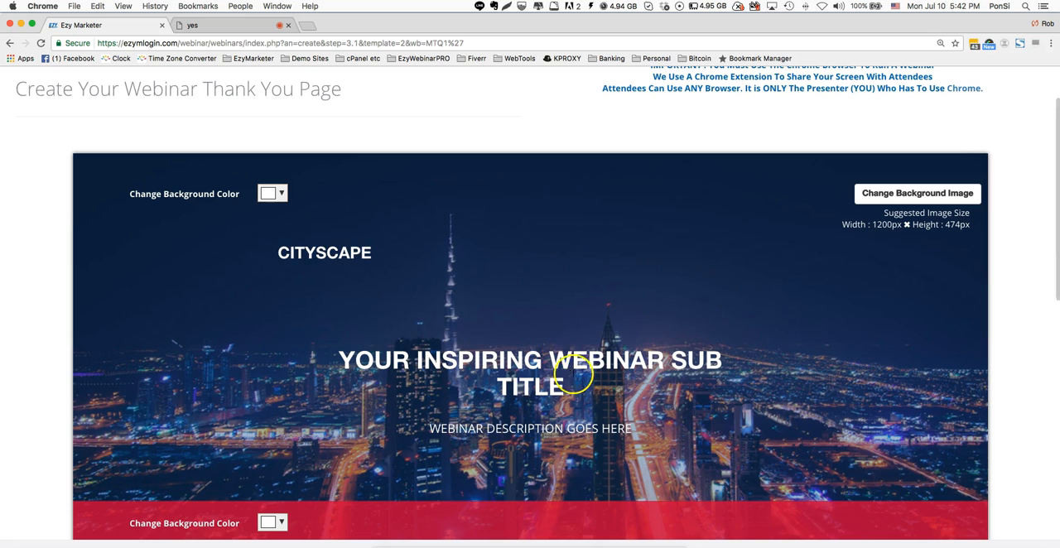
pyautogui.moveTo(571, 383); pyautogui.dragTo(356, 339)
pyautogui.moveTo(271, 334); pyautogui.dragTo(272, 338)
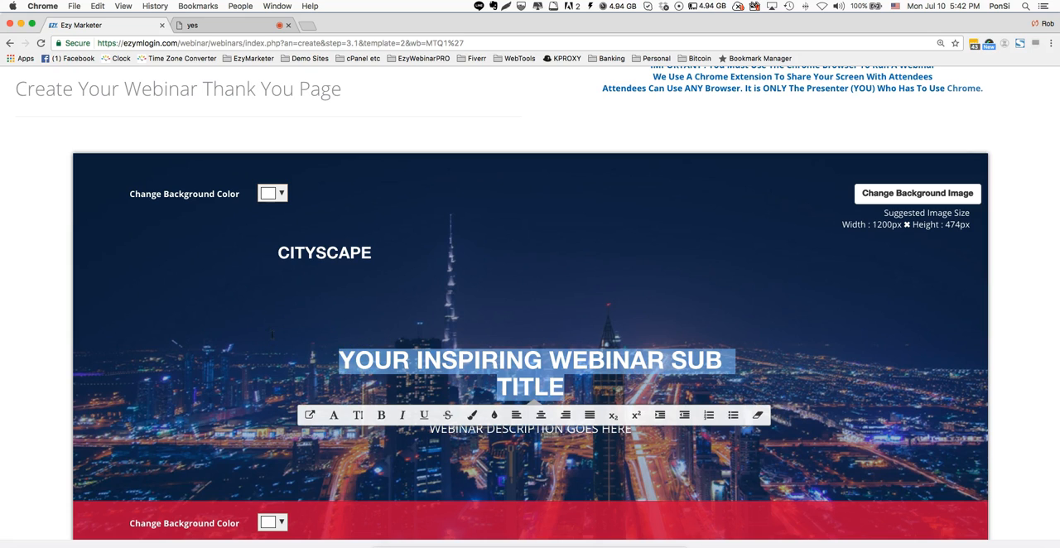
pyautogui.write('THANK YOU FOR REGISTERING FOR OUR ')
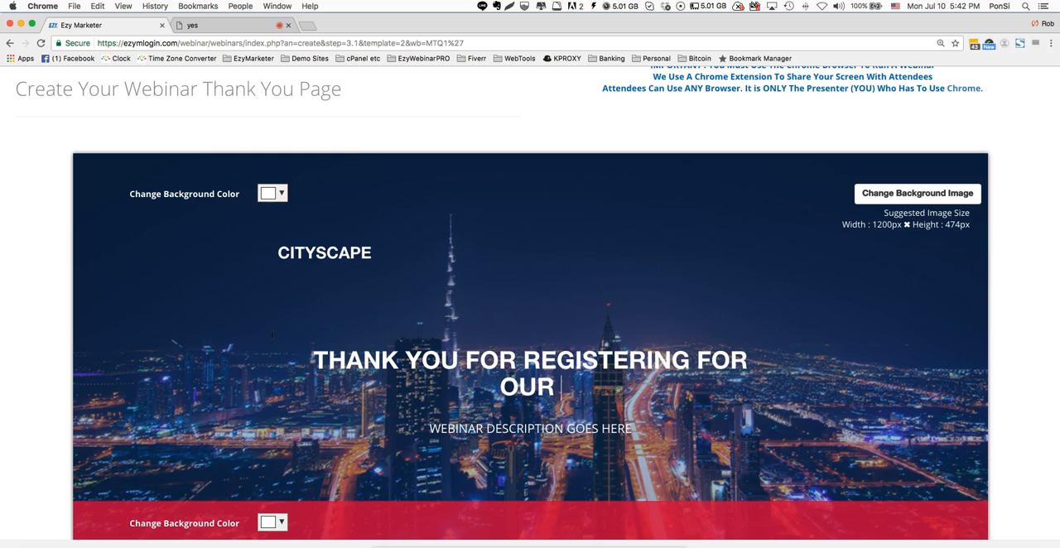
pyautogui.write('W')
pyautogui.press('BackSpace')
pyautogui.press('BackSpace')
pyautogui.press('BackSpace')
pyautogui.press('BackSpace')
pyautogui.write("MONDAY'S WEBINAR")
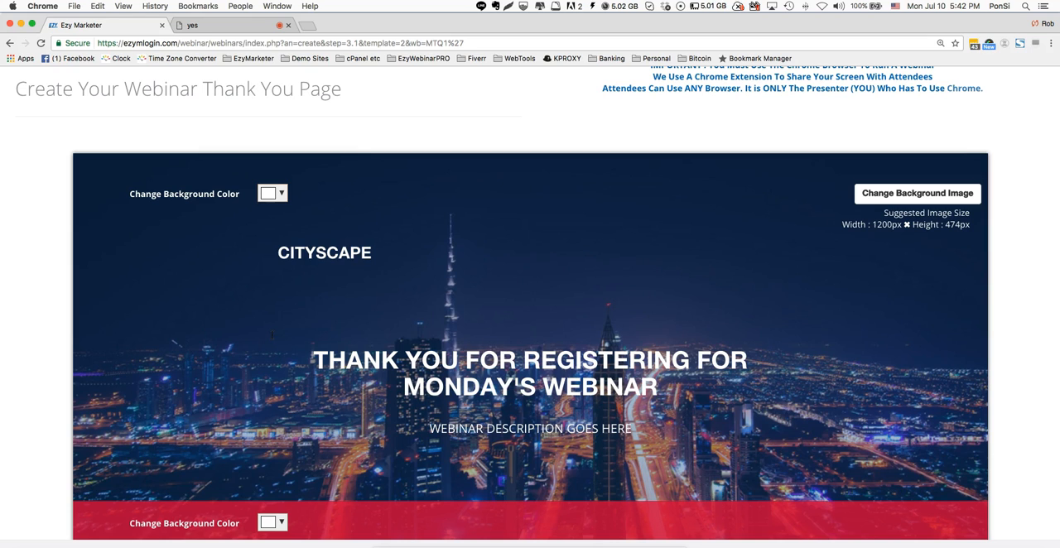
# - Replace the webinar description under the thank you page's header with "DO NOT MISS THIS WEBINAR, YOU WILL BE WOW'D"
pyautogui.tripleClick(585, 430)
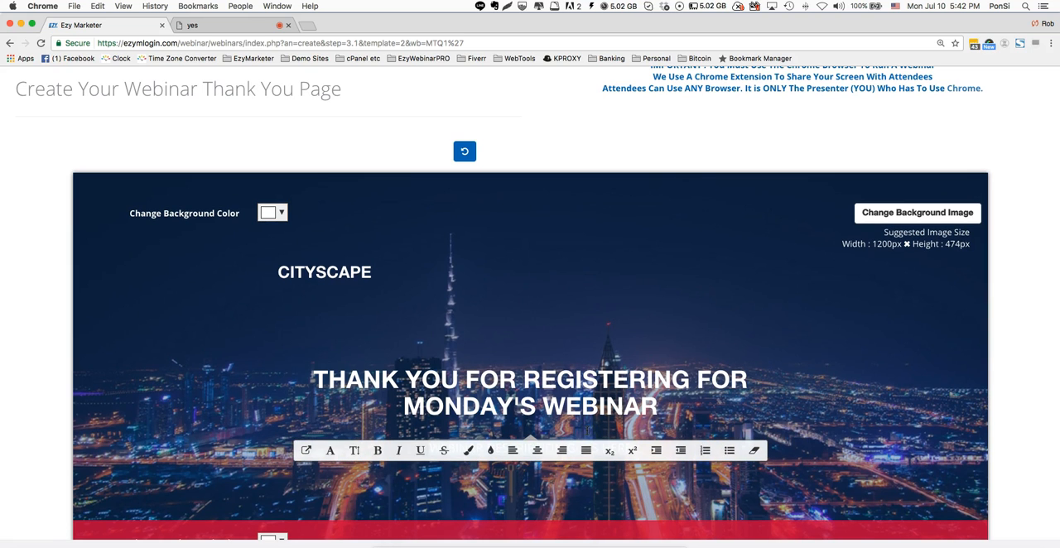
pyautogui.write('DO NOT')
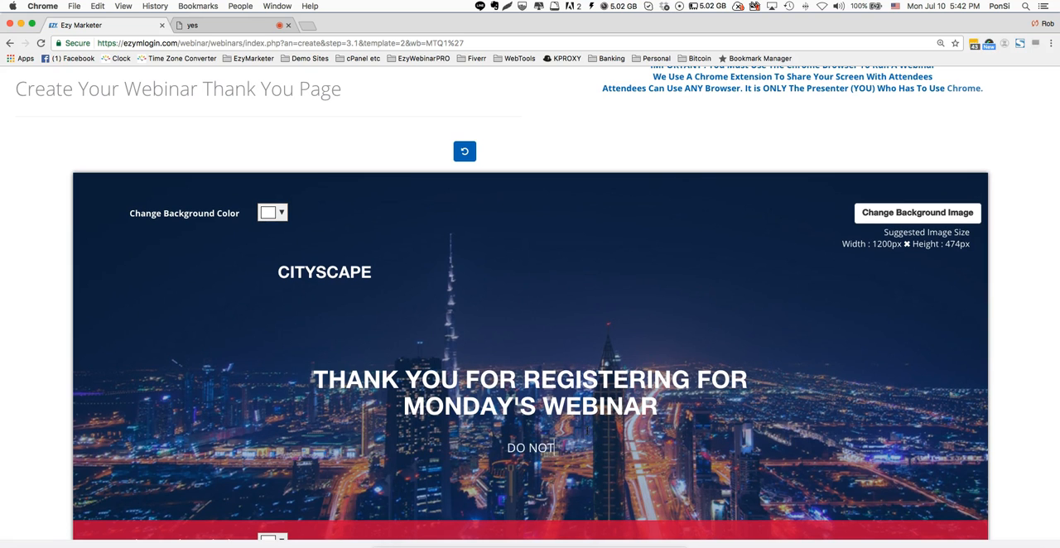
pyautogui.write(' MISS THIS WE')
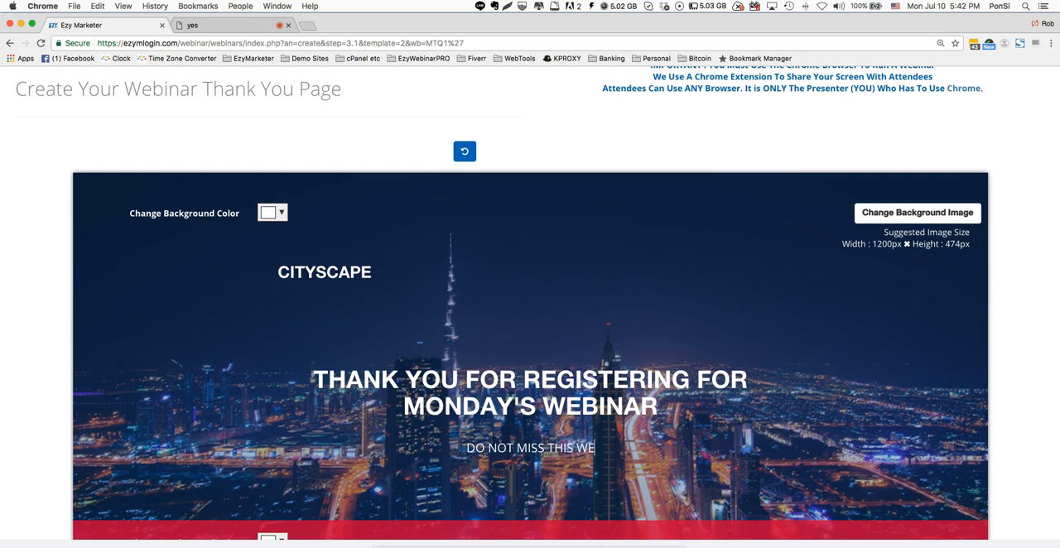
pyautogui.write('BINAR, WE')
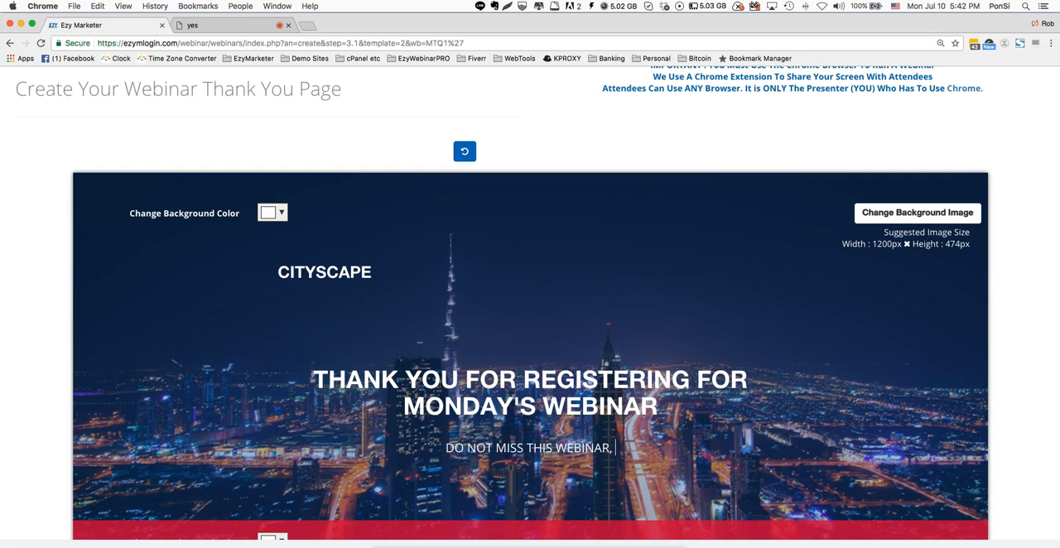
pyautogui.press('BackSpace')
pyautogui.press('BackSpace')
pyautogui.write('YOU')
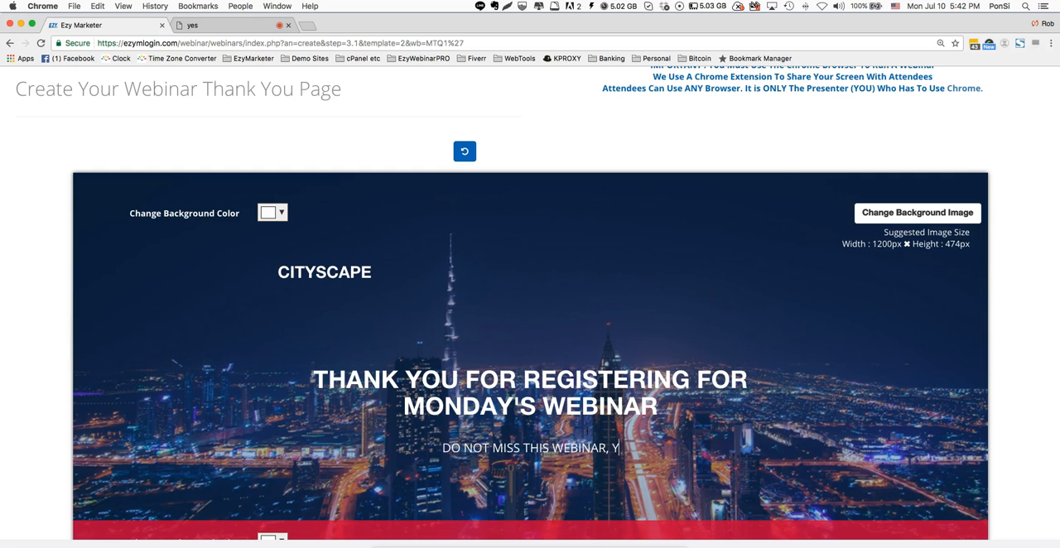
pyautogui.write('L BE')
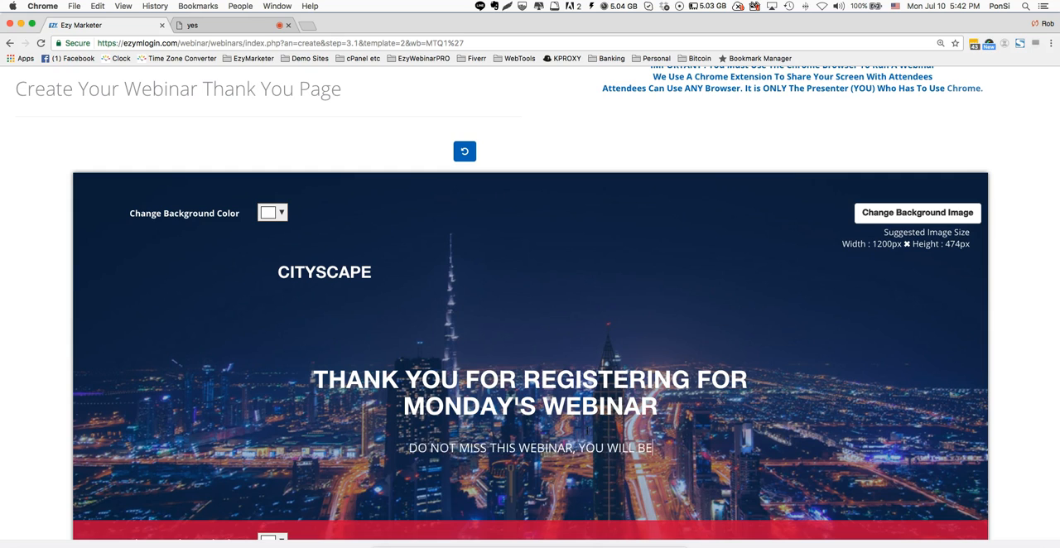
pyautogui.write(" WOW'D")
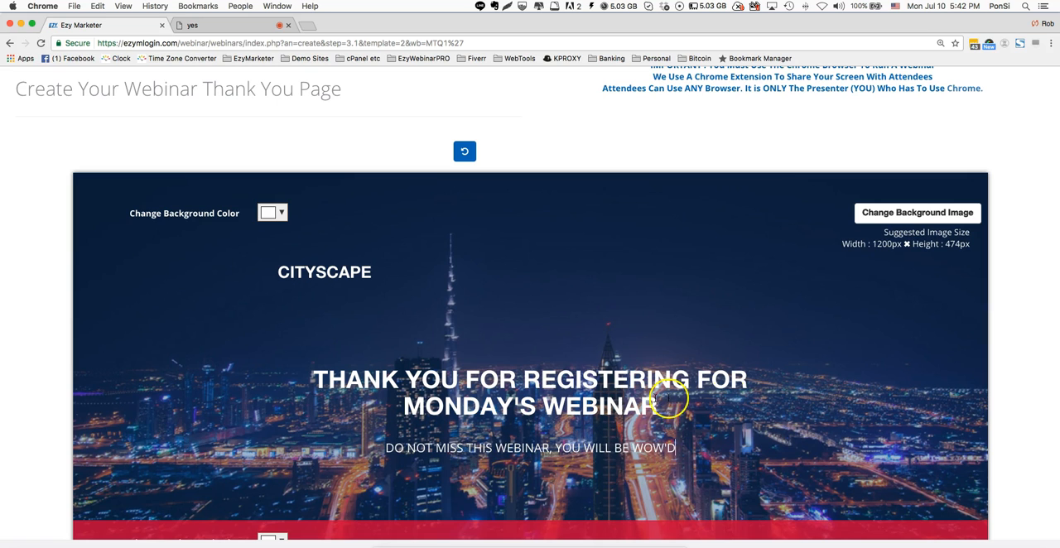
# - Review the thank you page's header background, date and time bar, and confirmation message above the video
pyautogui.scroll(-2, 736, 393)
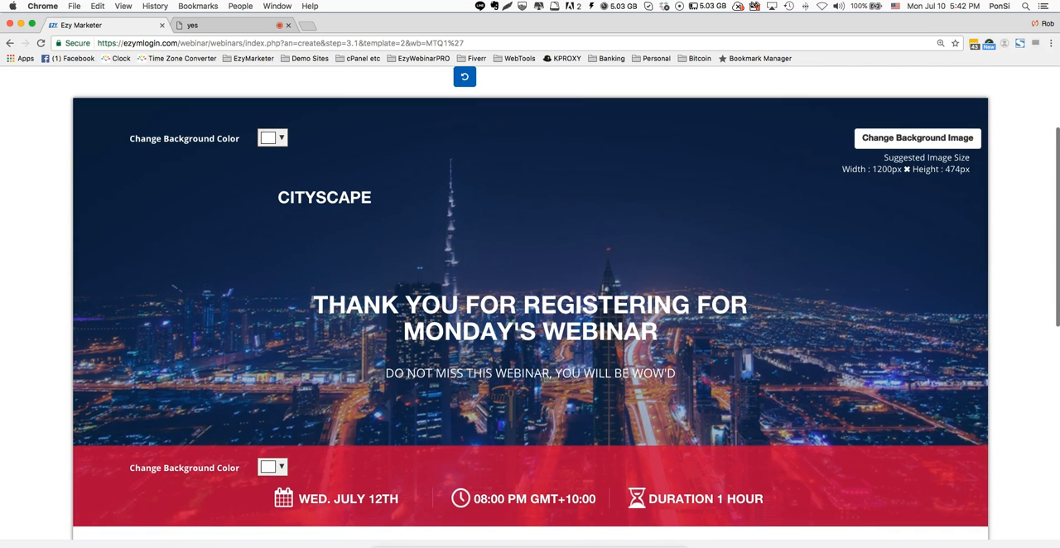
pyautogui.scroll(-1, 738, 393)
pyautogui.click(895, 91)
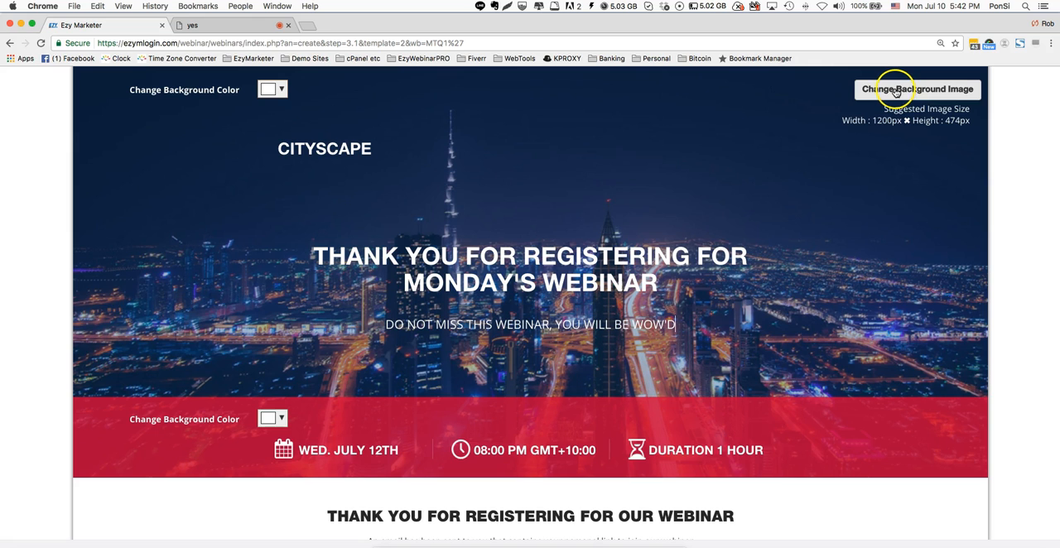
pyautogui.scroll(-1, 219, 101)
pyautogui.scroll(-2, 218, 106)
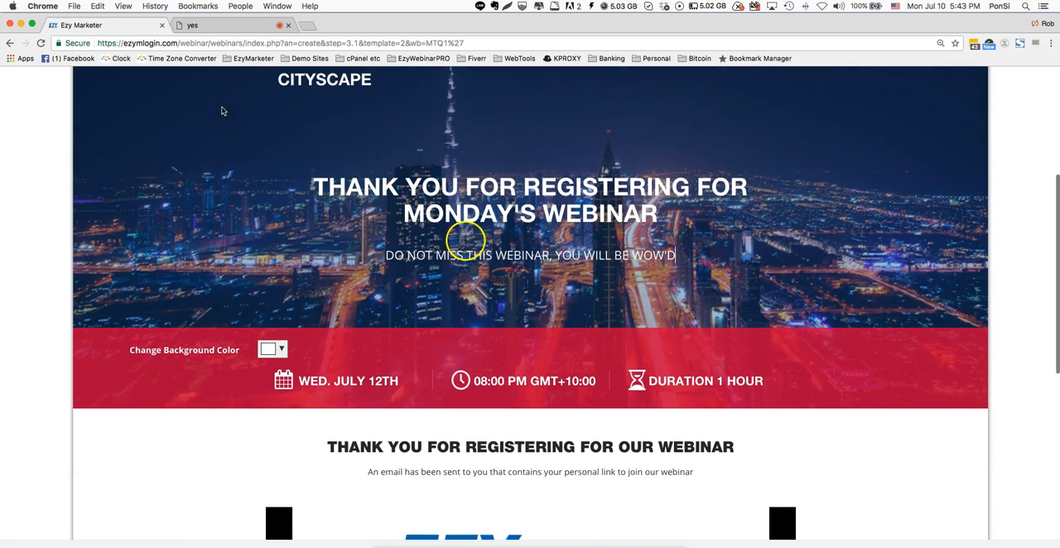
pyautogui.scroll(-1, 832, 368)
pyautogui.scroll(-2, 832, 369)
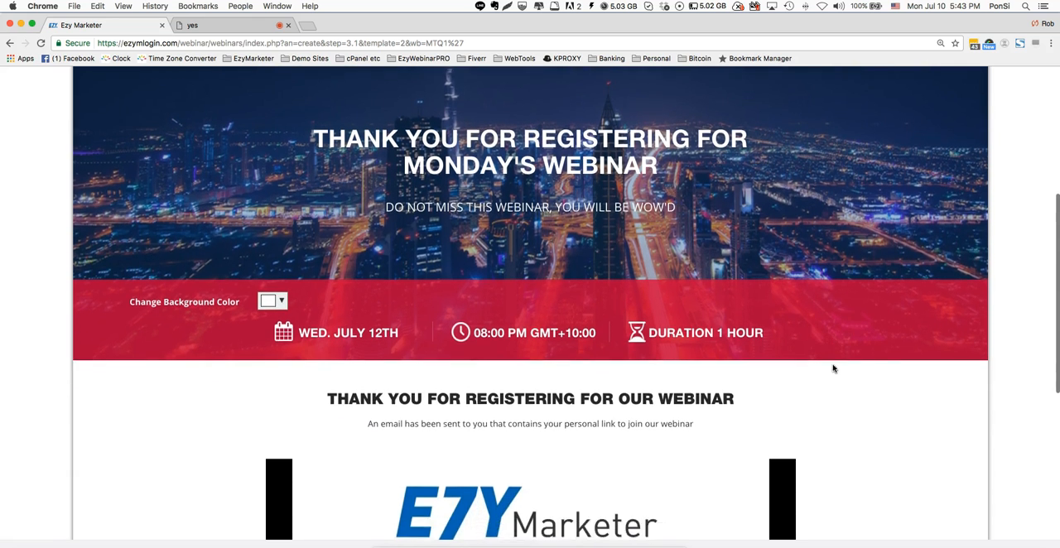
pyautogui.scroll(-2, 468, 369)
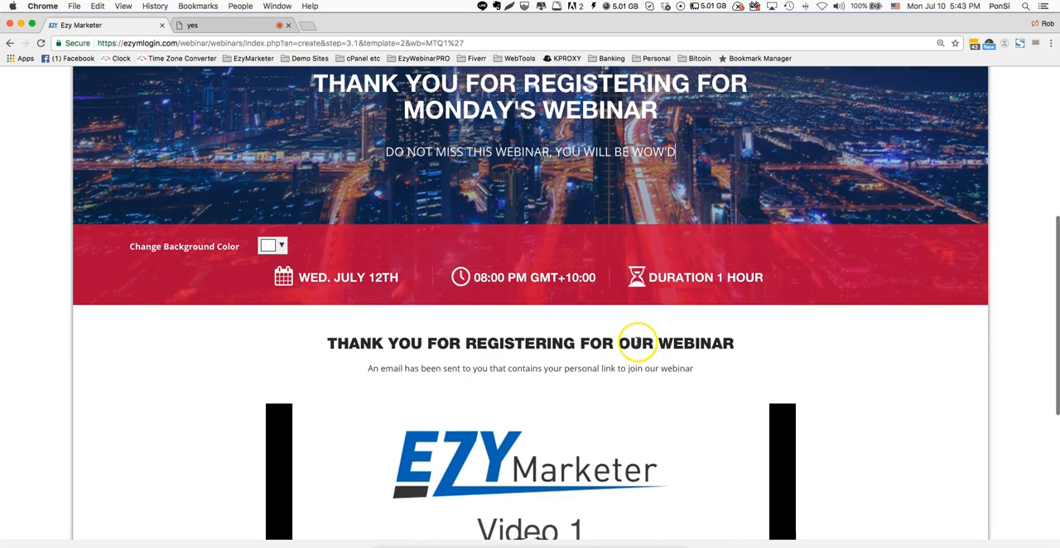
# - Change the confirmation heading above the thank you page's video to "THANK YOU FOR REGISTERING FOR NEXT MONDAY'S WEBINAR"
pyautogui.doubleClick(635, 343)
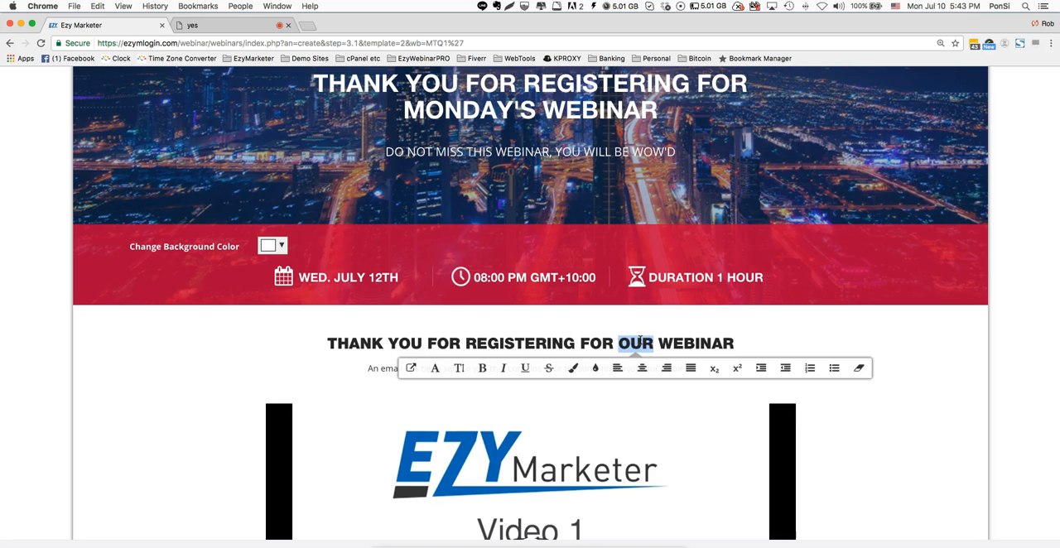
pyautogui.write('NEXT MONTH')
pyautogui.press('BackSpace')
pyautogui.press('BackSpace')
pyautogui.write("DAY'S")
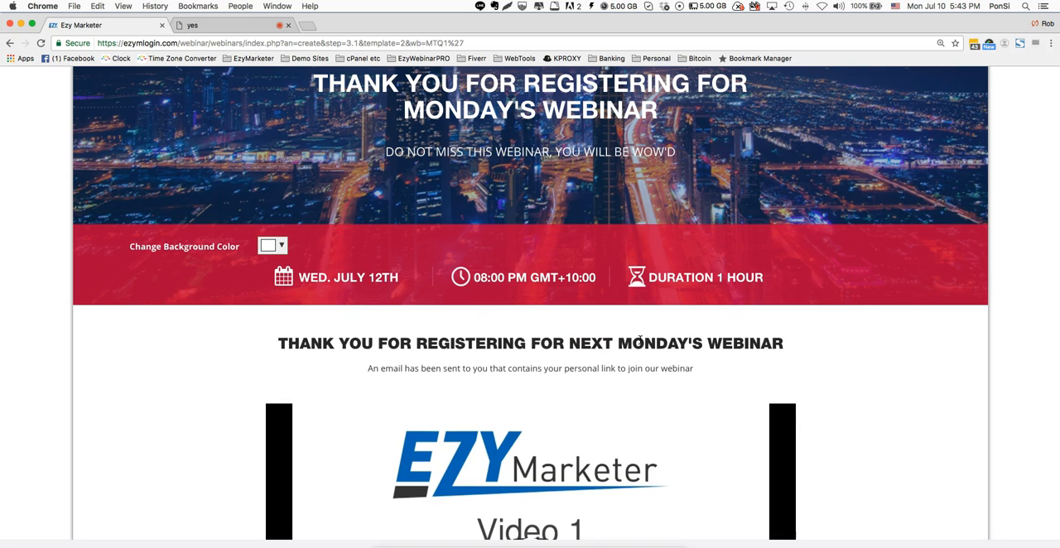
pyautogui.tripleClick(548, 367)
pyautogui.click(889, 335)
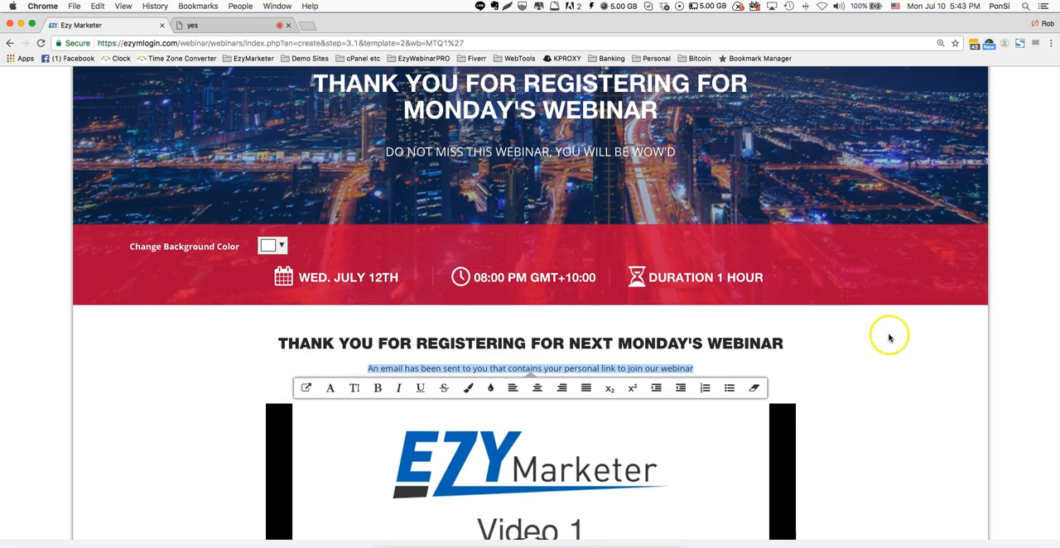
# - Open the thank you page's video settings, check the YouTube and Vimeo ID fields, and close them without applying changes
pyautogui.scroll(-2, 889, 340)
pyautogui.scroll(-3, 890, 339)
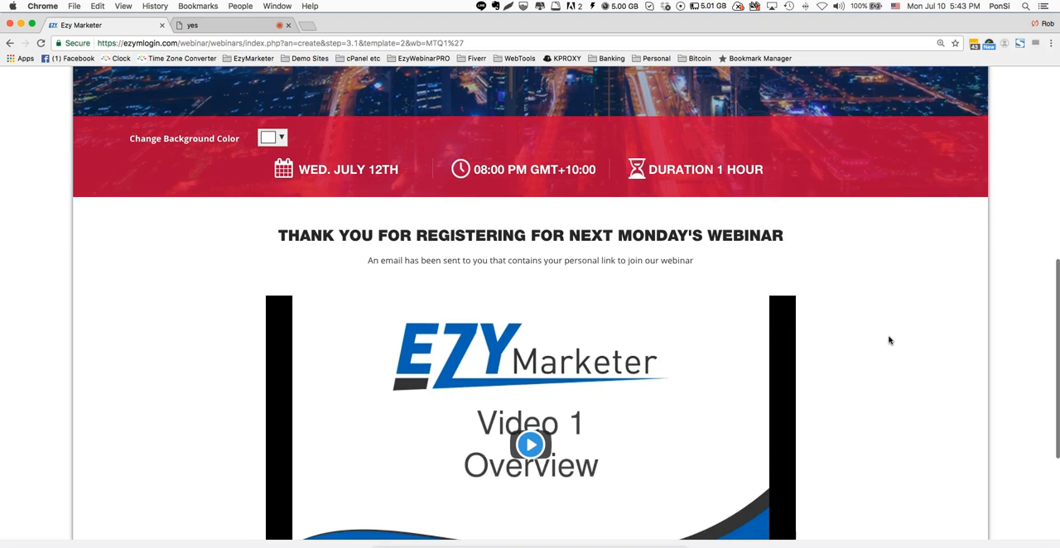
pyautogui.scroll(-2, 890, 340)
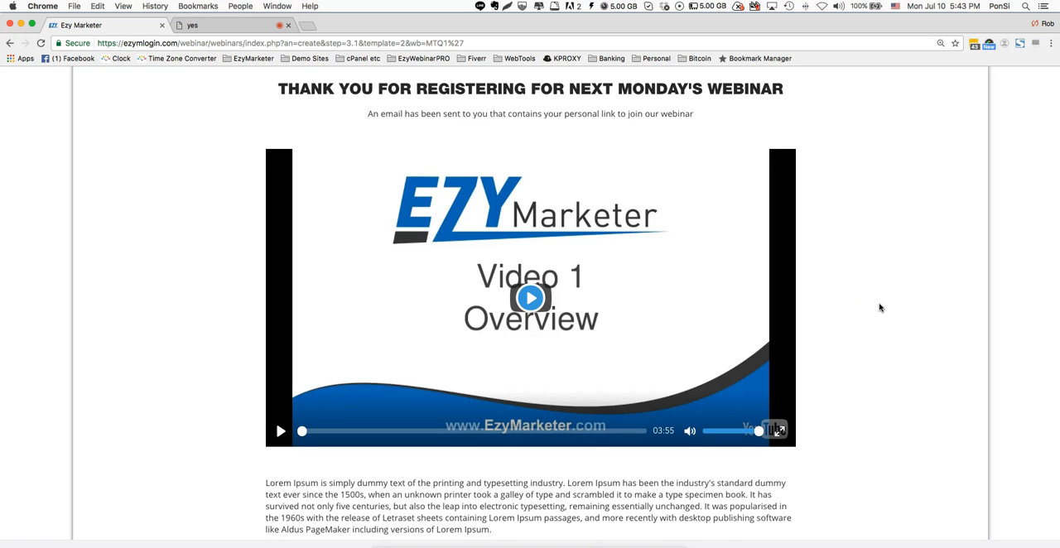
pyautogui.scroll(-1, 878, 305)
pyautogui.moveTo(620, 272)
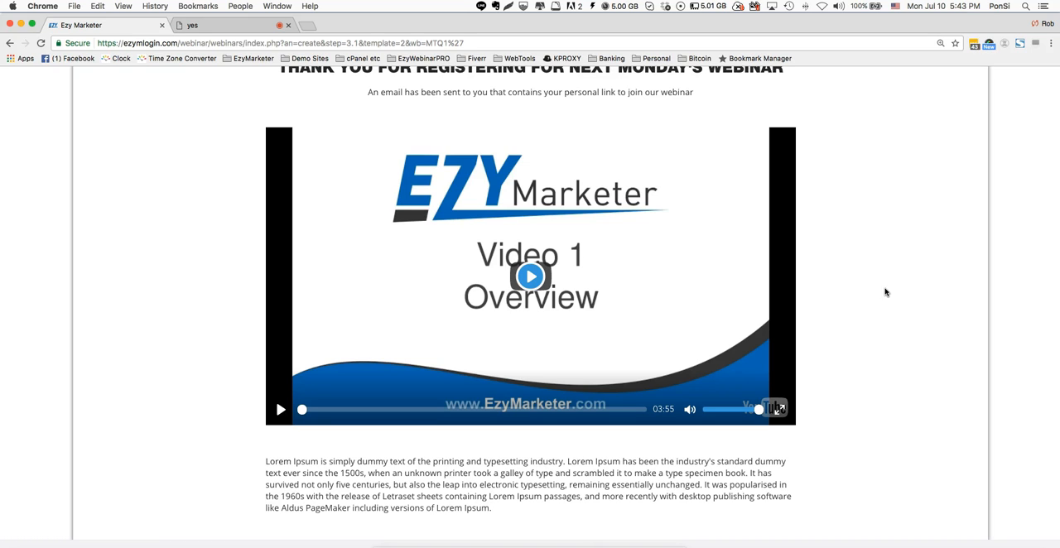
pyautogui.moveTo(655, 284)
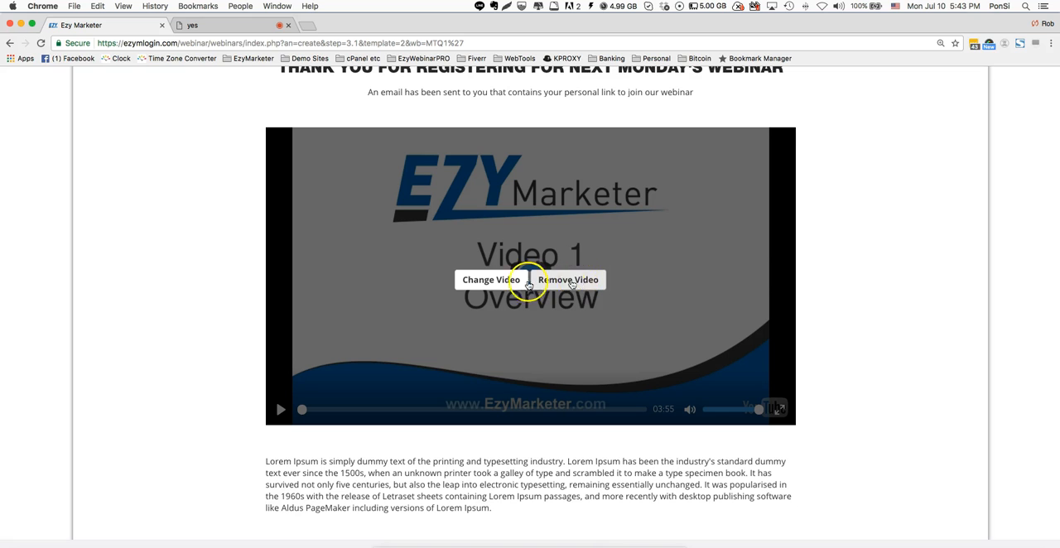
pyautogui.click(482, 282)
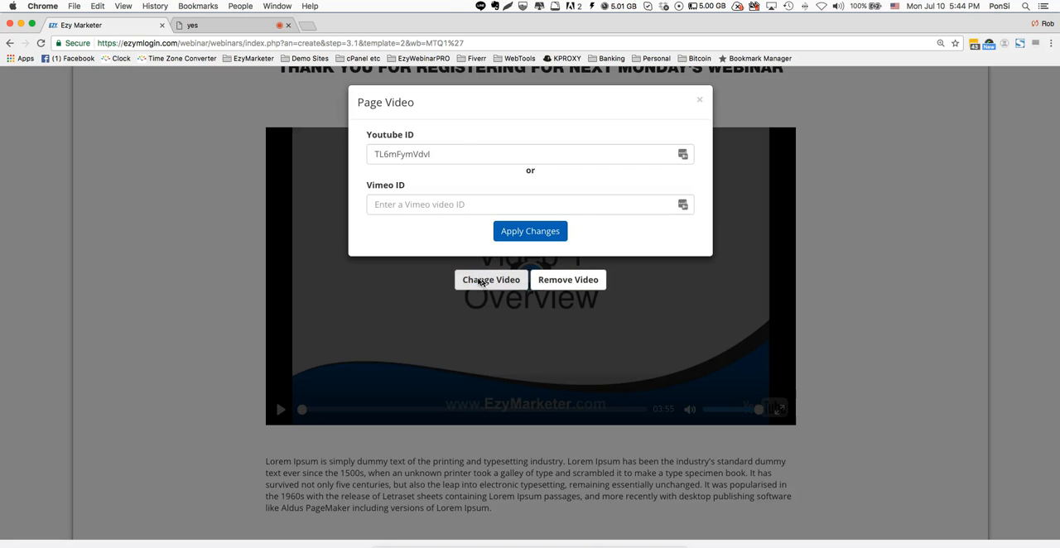
pyautogui.click(447, 153)
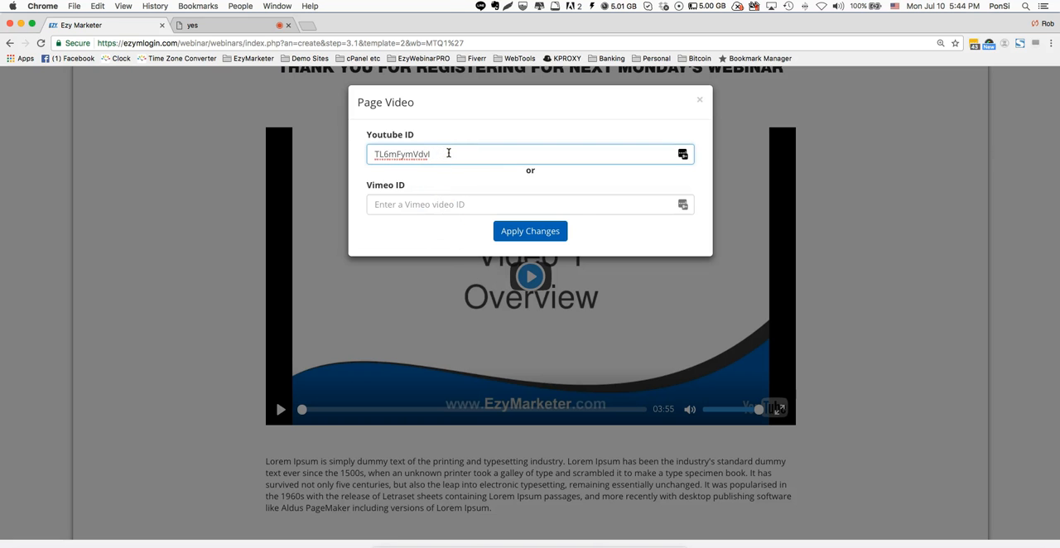
pyautogui.click(426, 203)
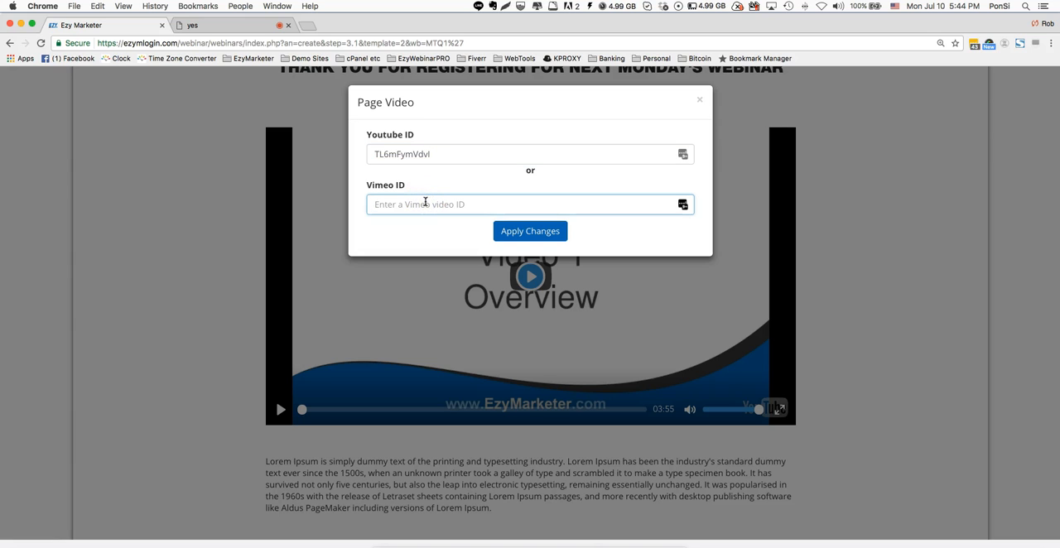
pyautogui.click(642, 359)
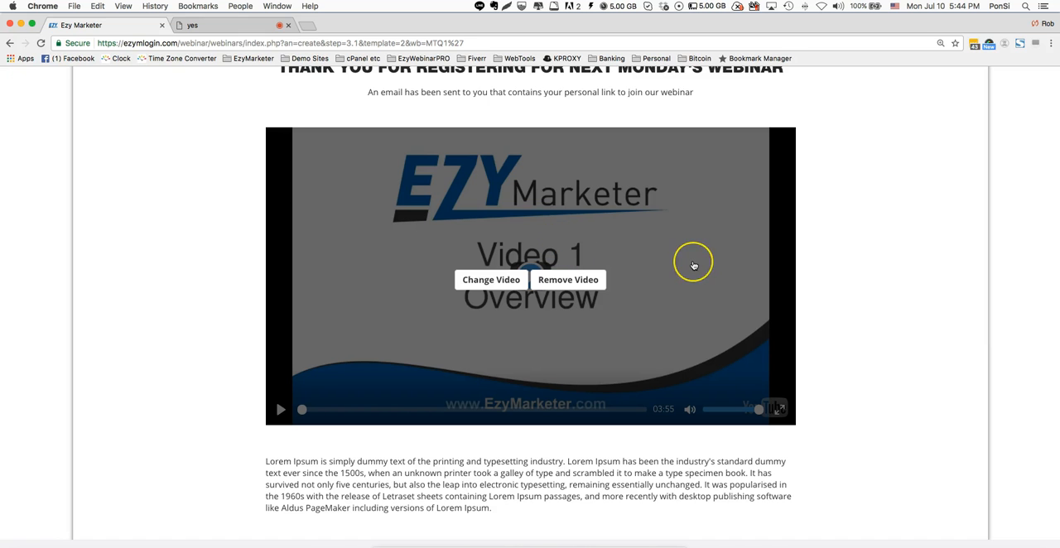
# - Remove the thank you page's video and replace the Lorem Ipsum paragraph with "Write some more inspirational stuff here...."
pyautogui.click(577, 284)
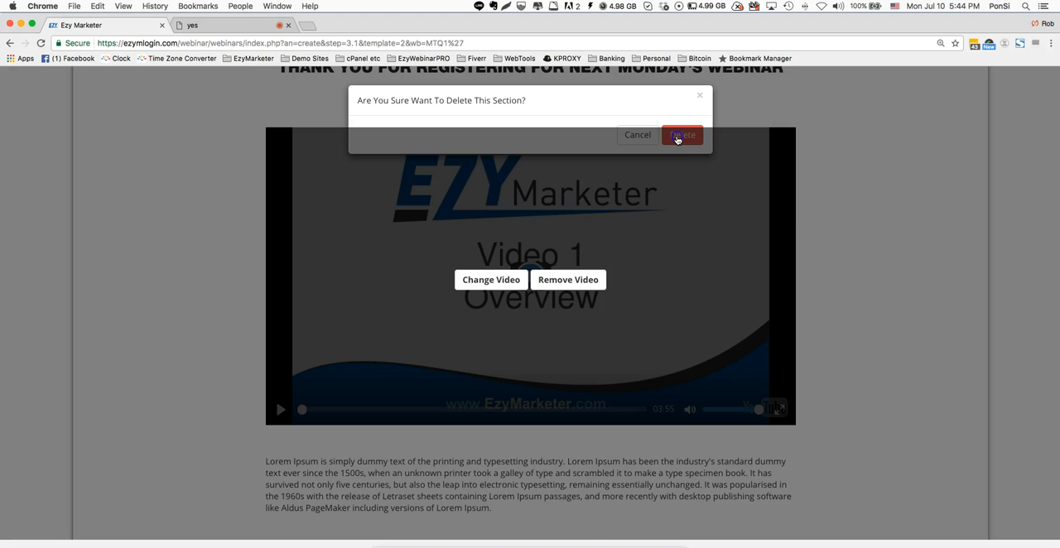
pyautogui.click(677, 137)
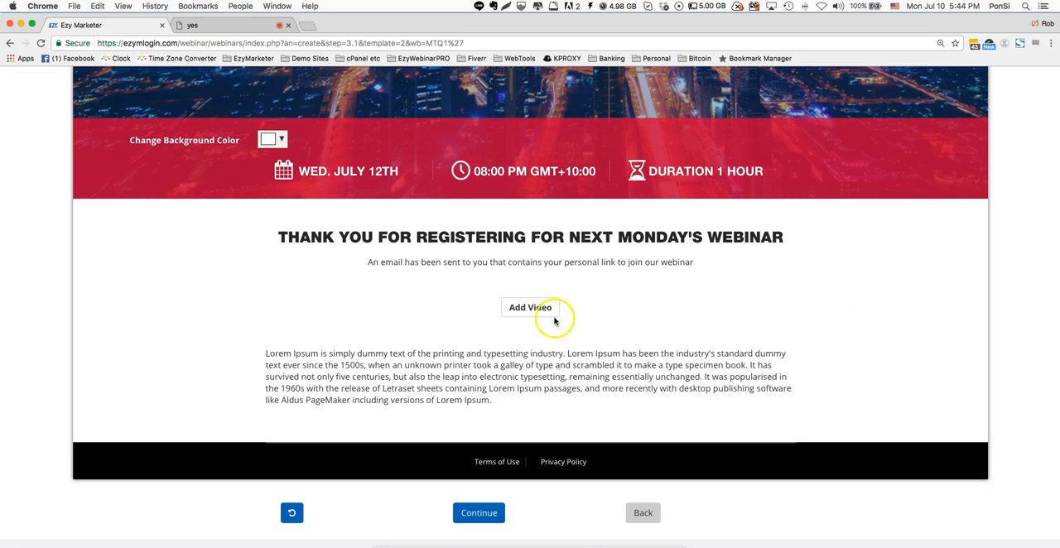
pyautogui.moveTo(492, 401); pyautogui.dragTo(256, 357)
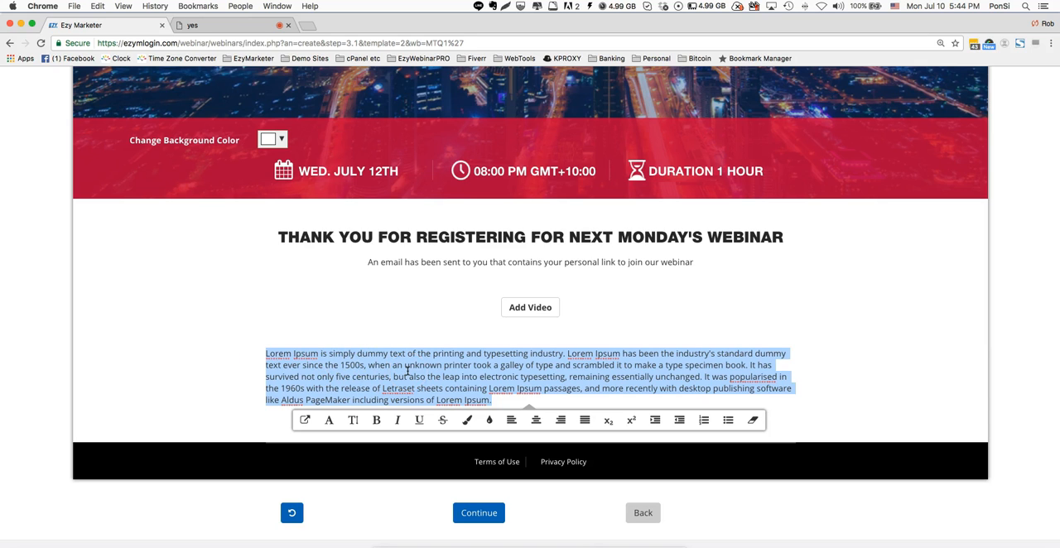
pyautogui.write('Write some more inspirations')
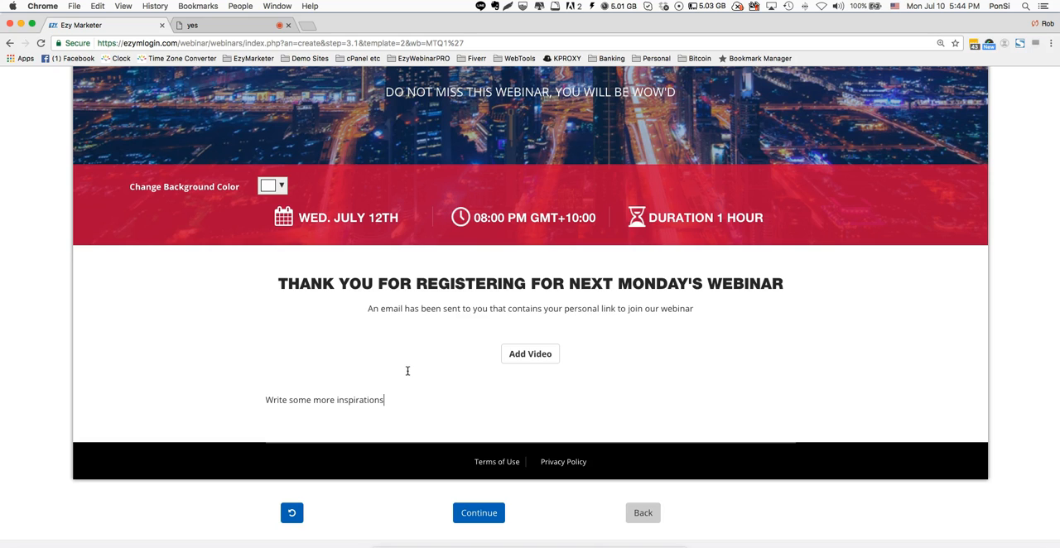
pyautogui.press('BackSpace')
pyautogui.write('ational stuff here....')
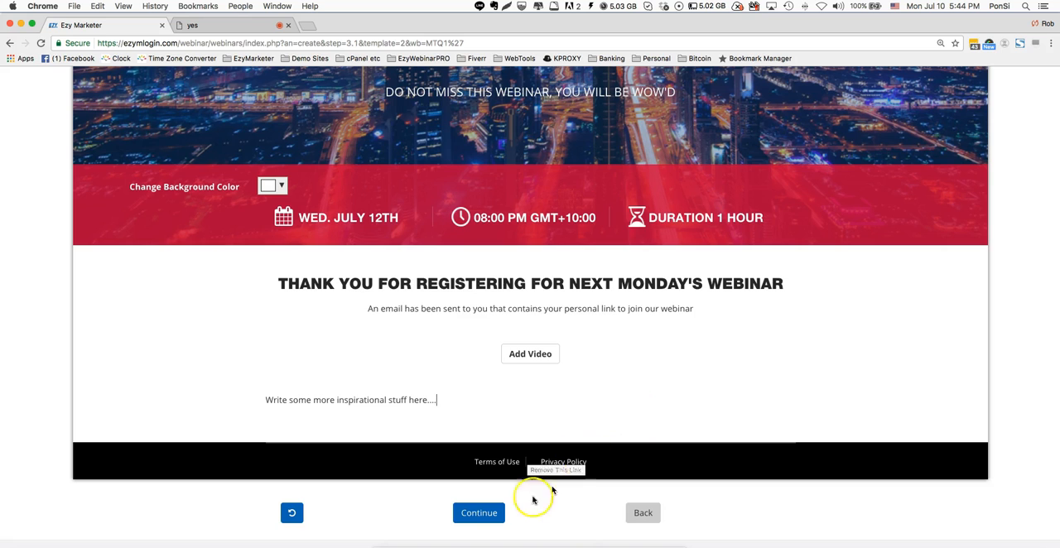
# - Continue past the finished thank you page and start creating the end webinar page for "Monday Night's Pre-Launch"
pyautogui.click(479, 513)
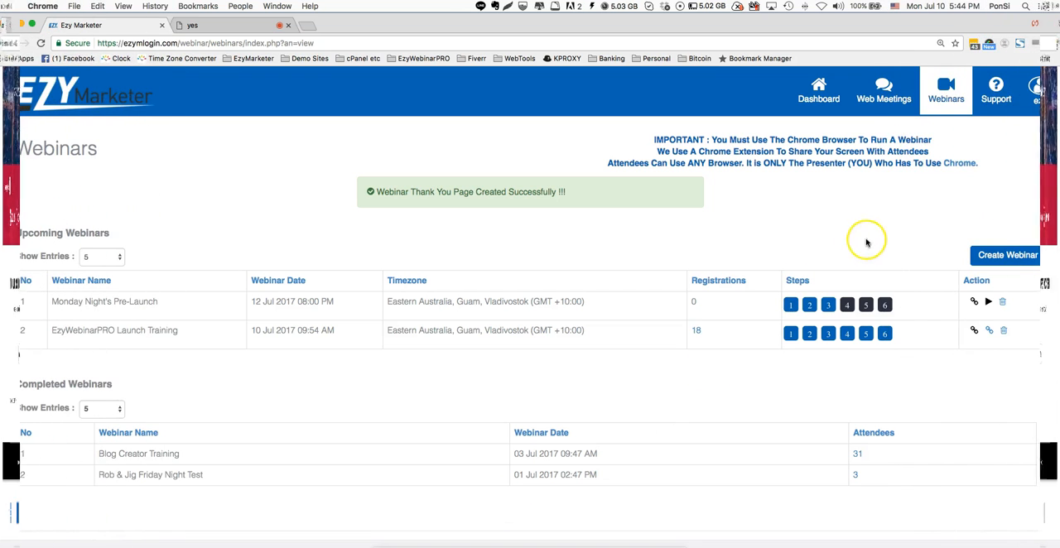
pyautogui.click(846, 306)
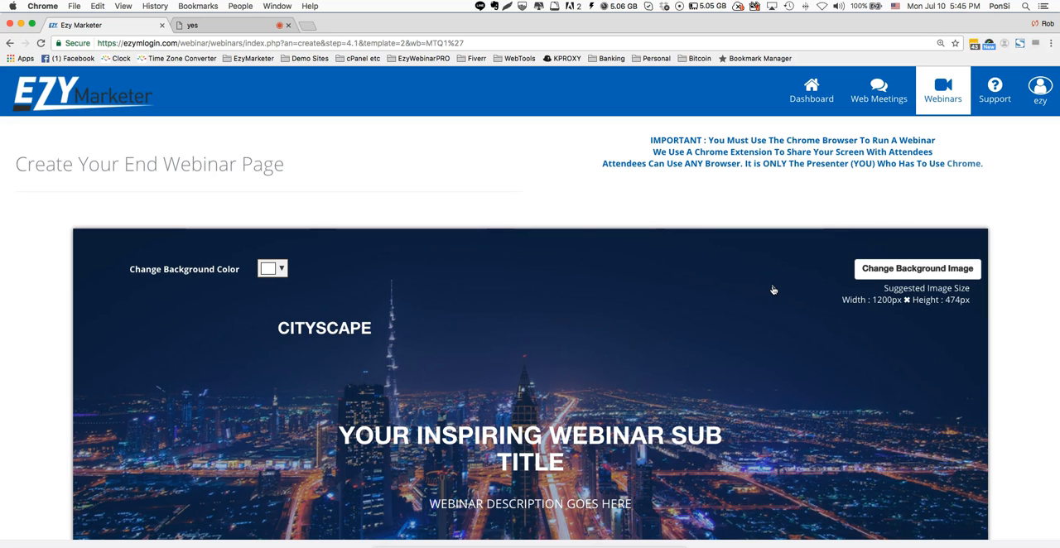
# - Replace the end webinar page's header subtitle with "THANK YOU FOR ATTENDING OUR WEBINAR"
pyautogui.scroll(-2, 772, 290)
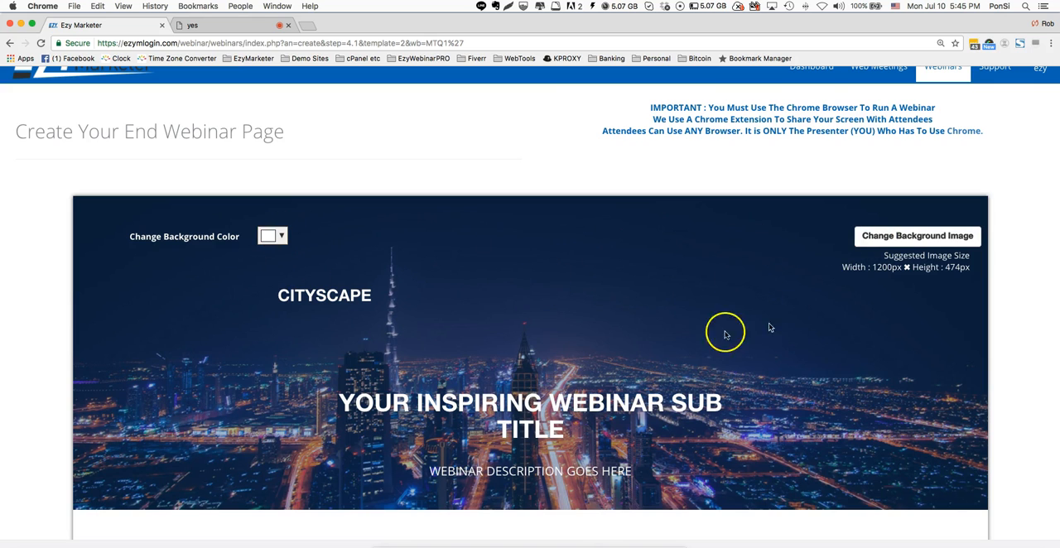
pyautogui.doubleClick(552, 431)
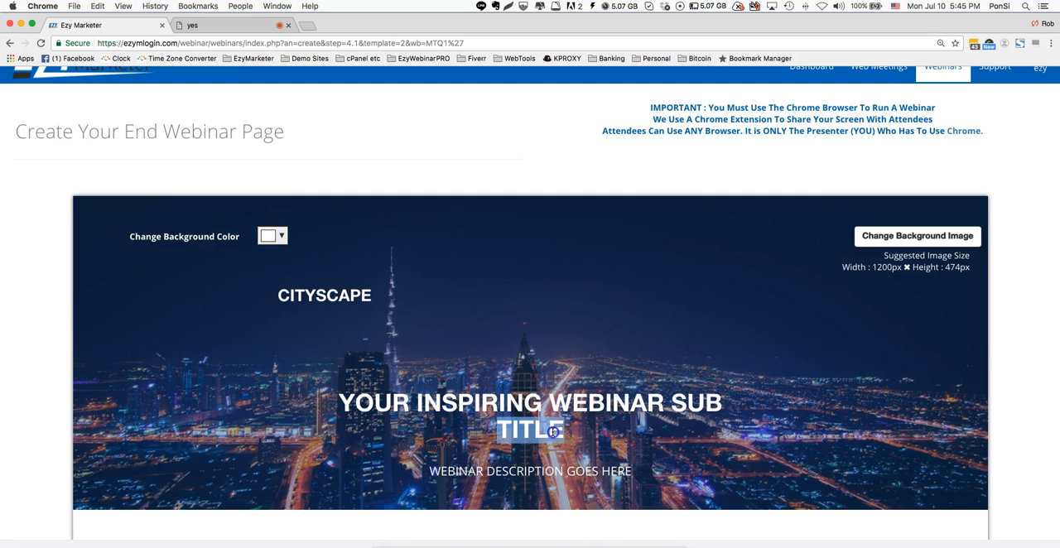
pyautogui.moveTo(563, 431); pyautogui.dragTo(333, 406)
pyautogui.write('THANK')
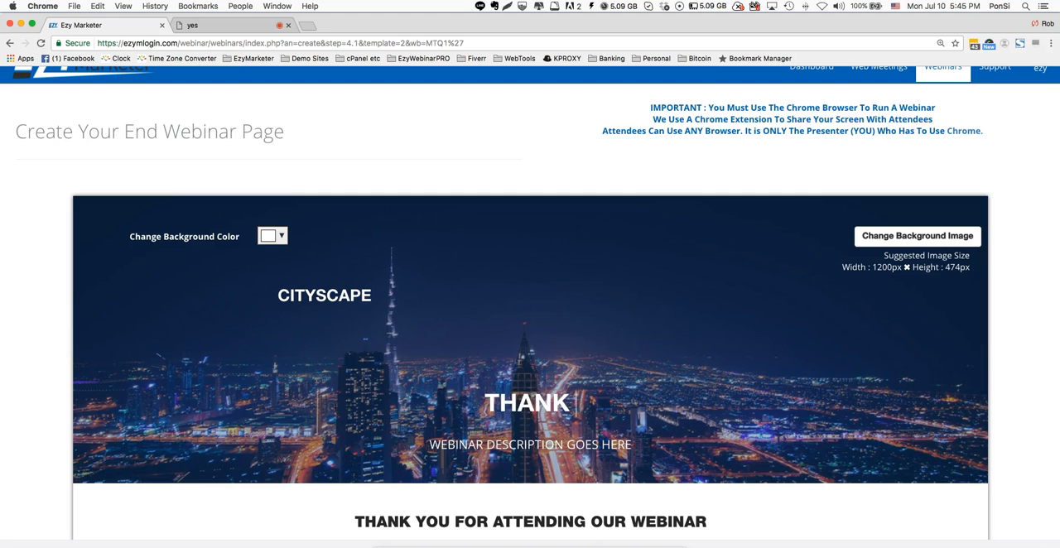
pyautogui.write(' YOU FOR ATTEND')
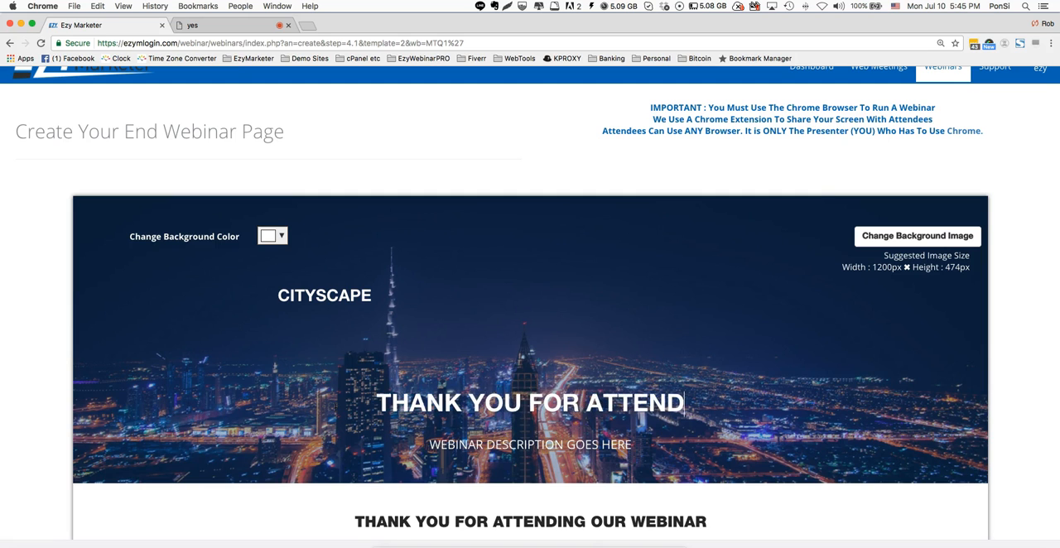
pyautogui.write('ING OUR WEBINAR')
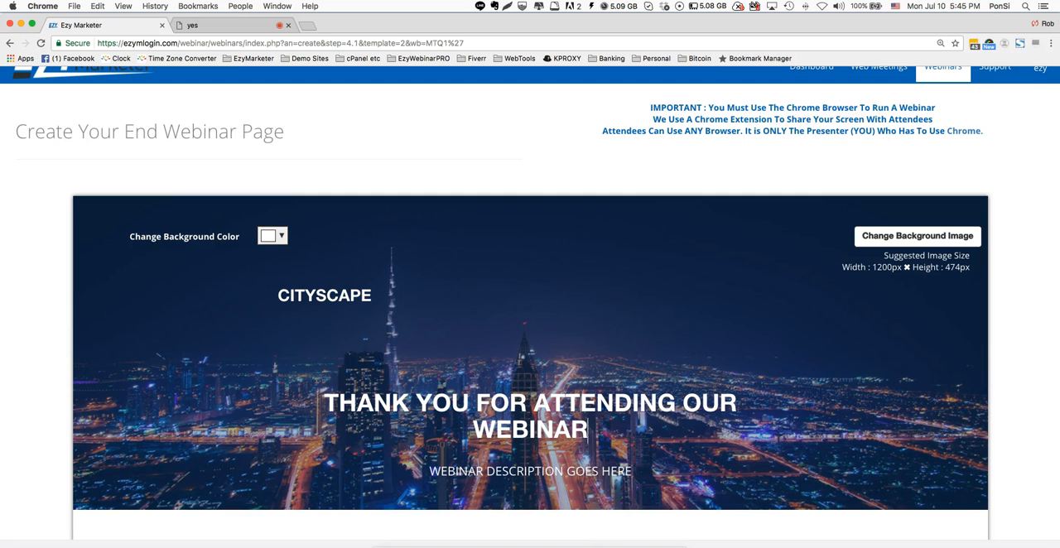
# - Replace the webinar description under the end page's header subtitle with "KEEP AN EYE ON YOUR EMAILS FOR NEXT WEEK'S WEBINAR"
pyautogui.scroll(-1, 601, 432)
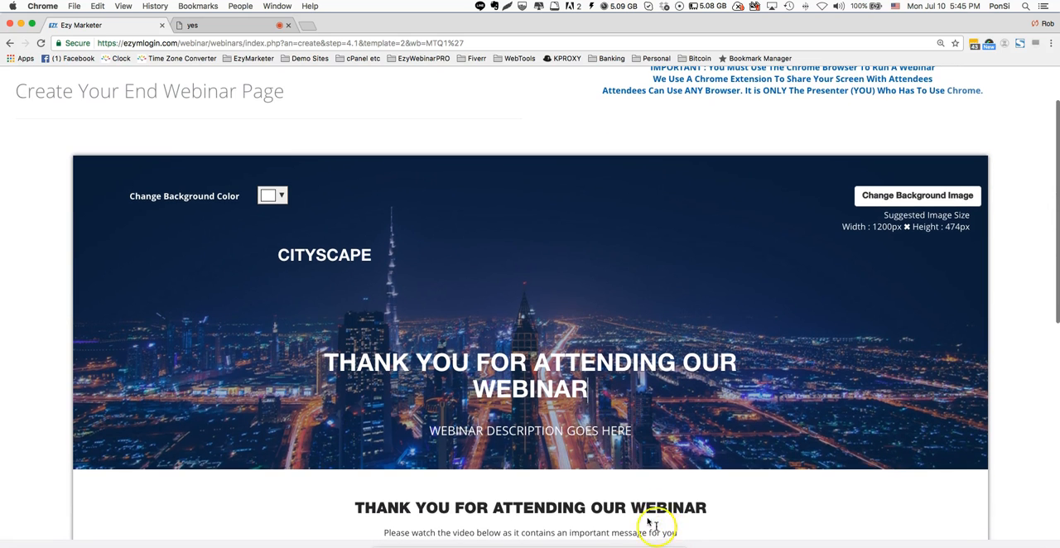
pyautogui.tripleClick(562, 431)
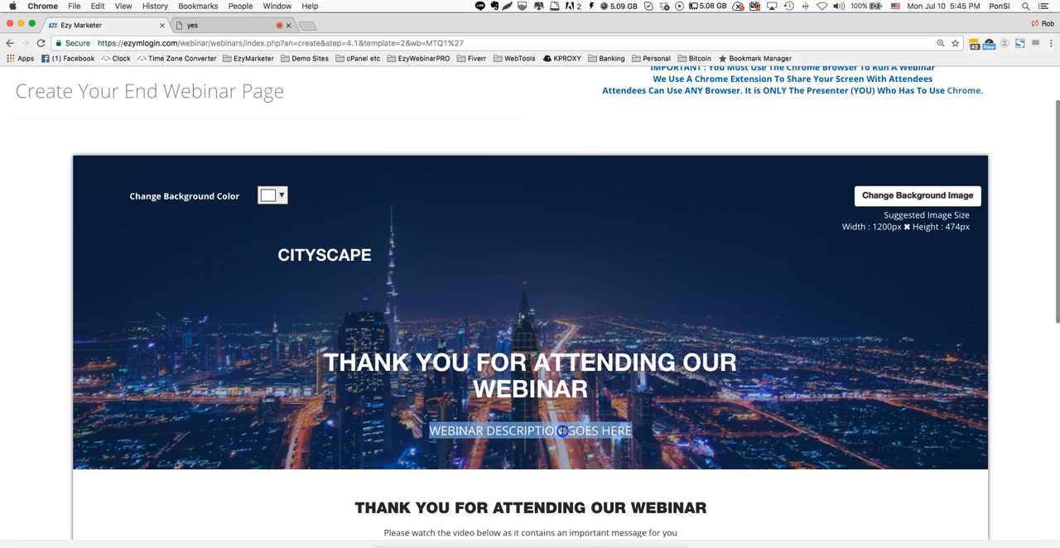
pyautogui.write('KEEPO A')
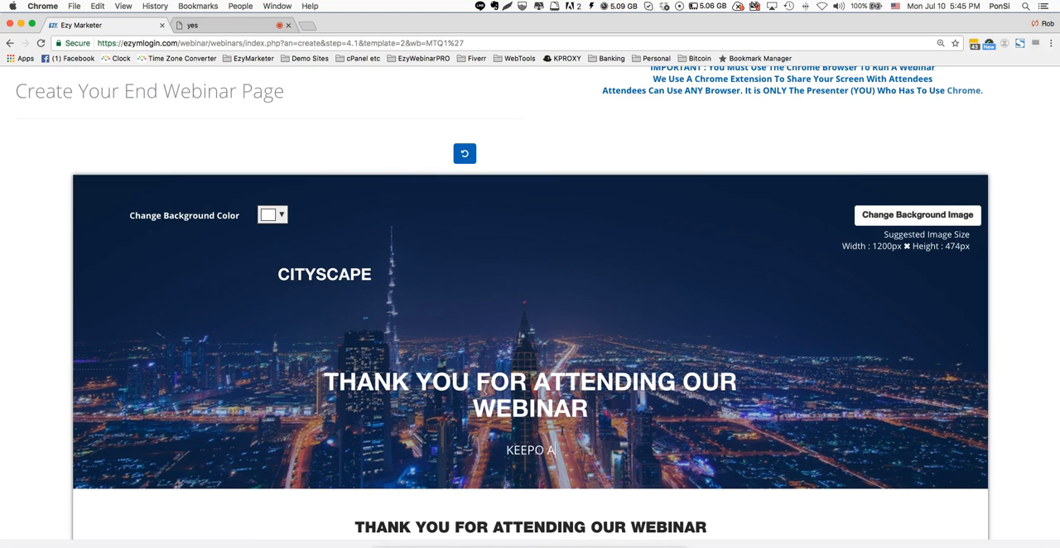
pyautogui.press('BackSpace')
pyautogui.press('BackSpace')
pyautogui.press('BackSpace')
pyautogui.write(' AN EYE ON YOUR E')
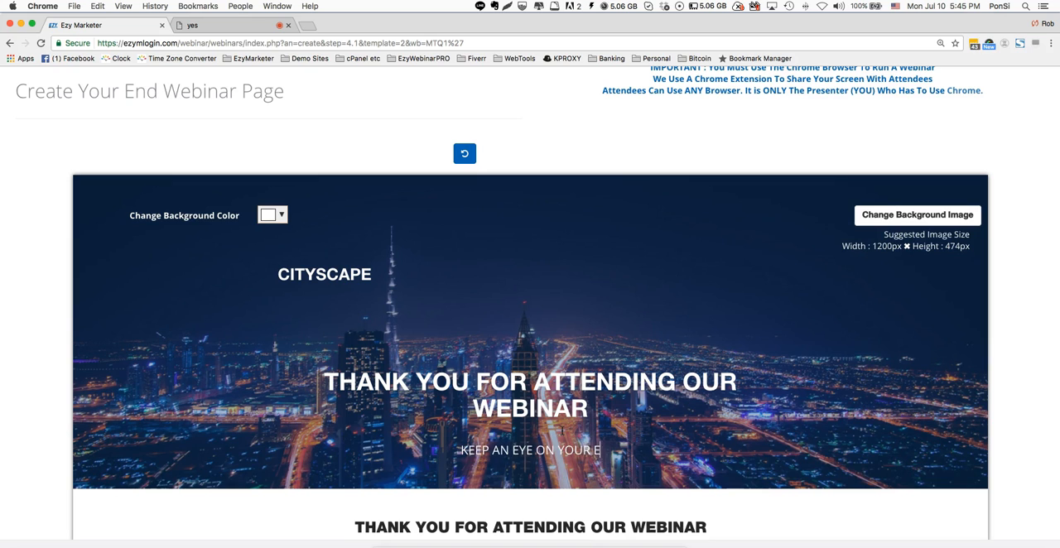
pyautogui.write('MAILS FOR N')
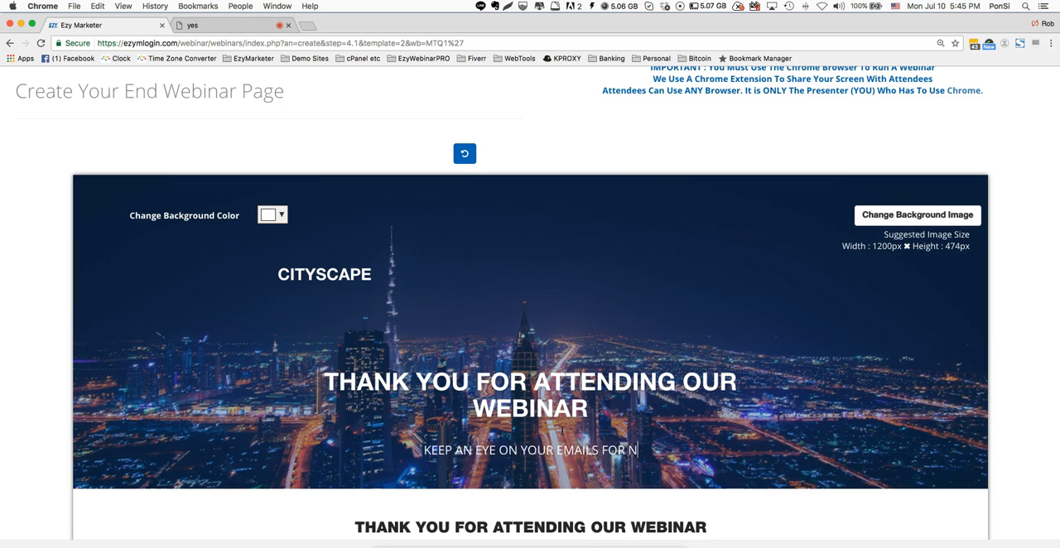
pyautogui.write("EXT WEEK'S")
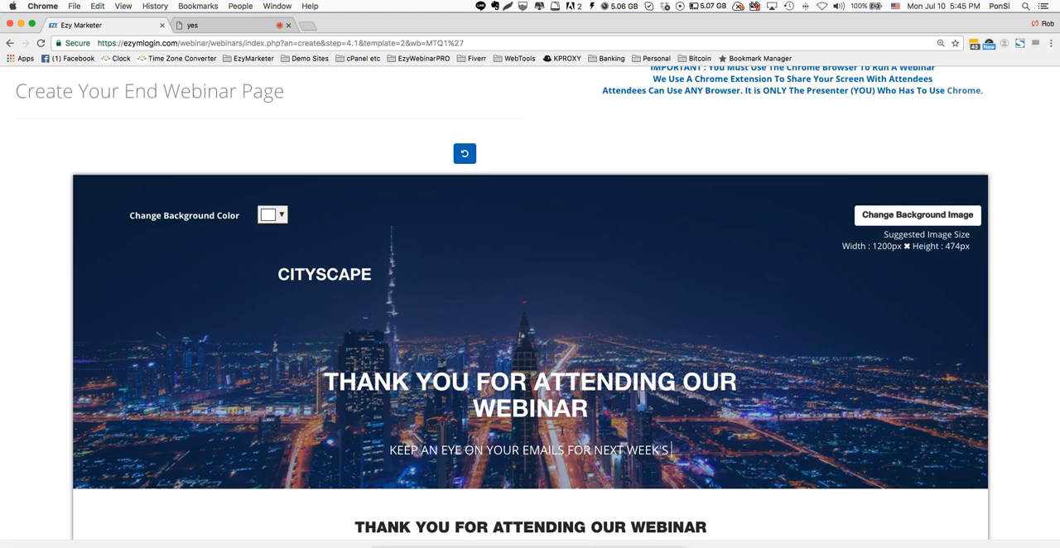
pyautogui.write(' WEBINAR')
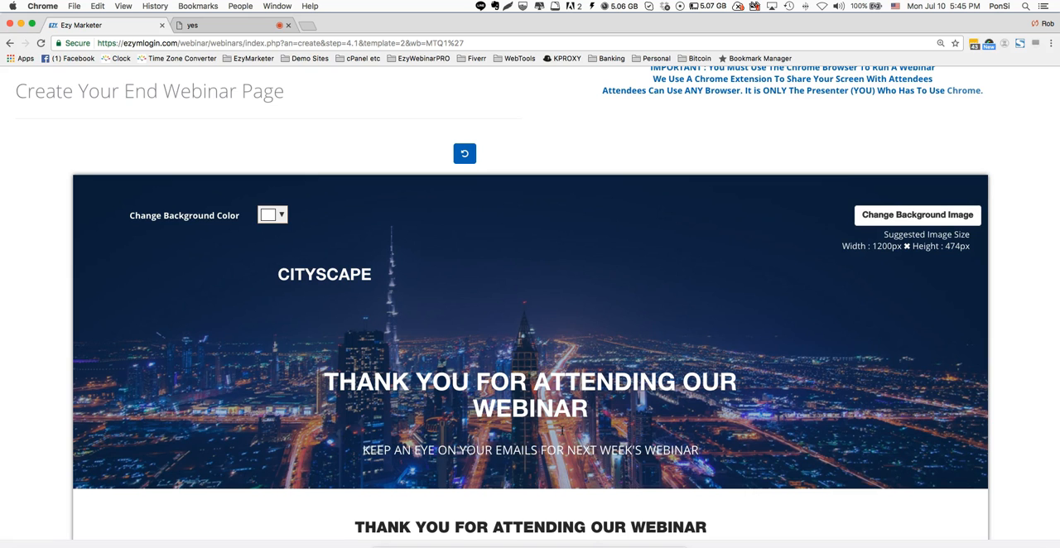
# - Change the heading above the end webinar page's video to "THANK YOU FOR ATTENDING MONDAY'S WEBINAR"
pyautogui.scroll(-3, 546, 439)
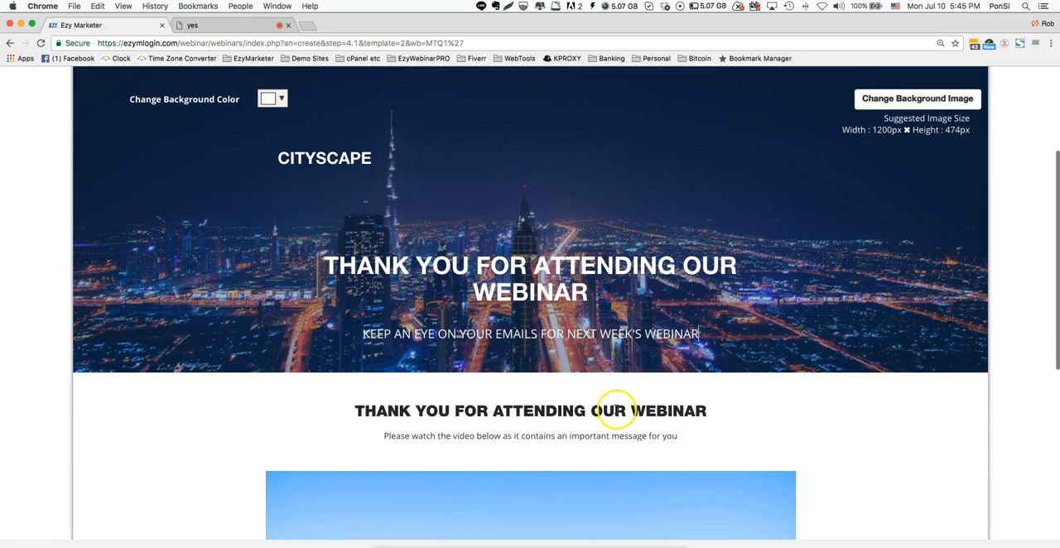
pyautogui.doubleClick(617, 411)
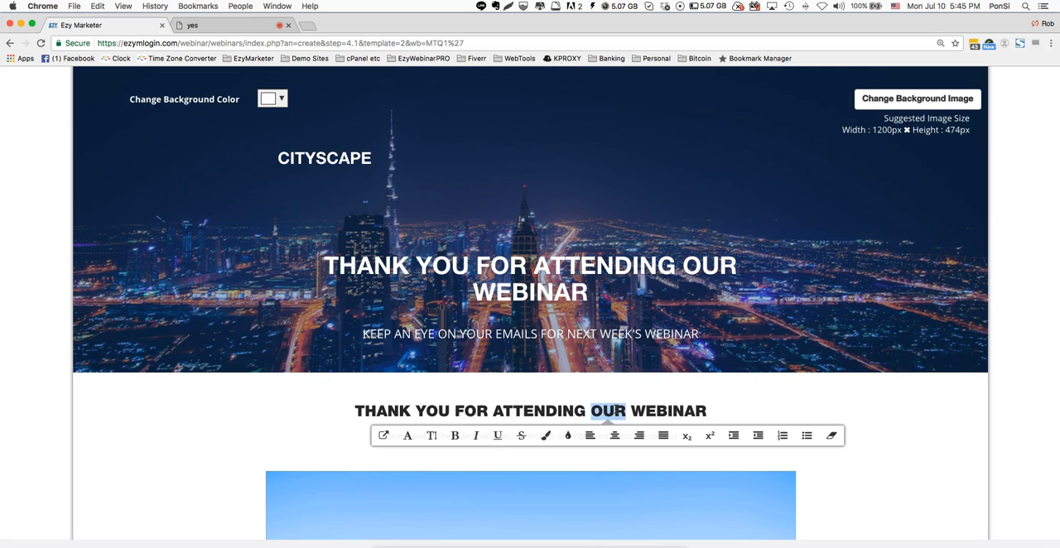
pyautogui.write("MONDAY'S")
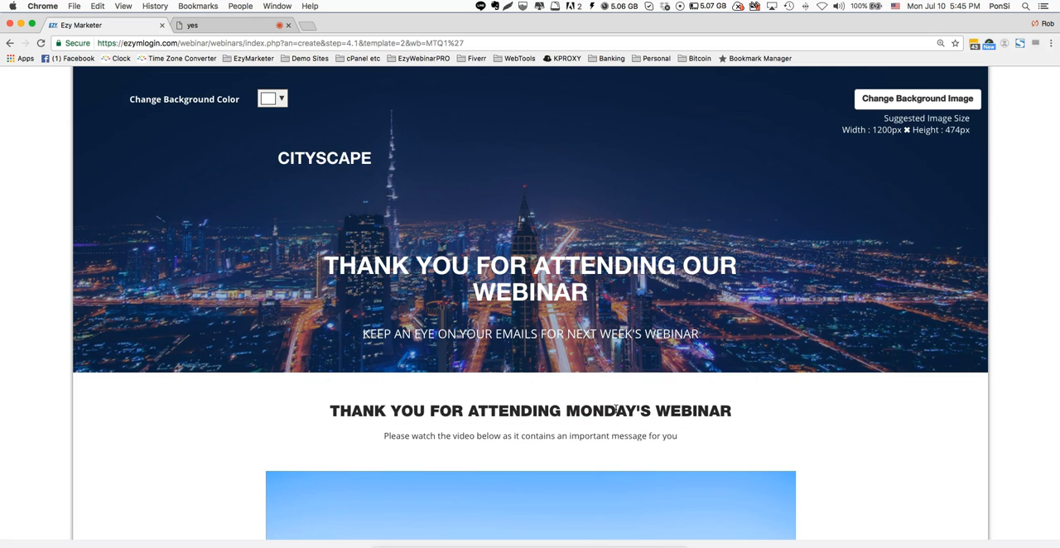
pyautogui.scroll(-2, 616, 410)
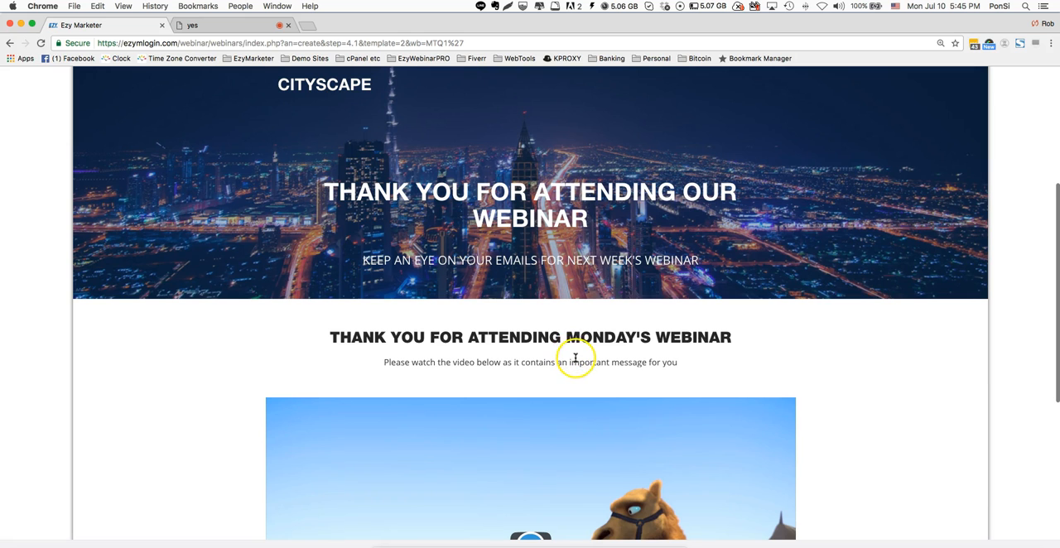
pyautogui.scroll(-1, 575, 358)
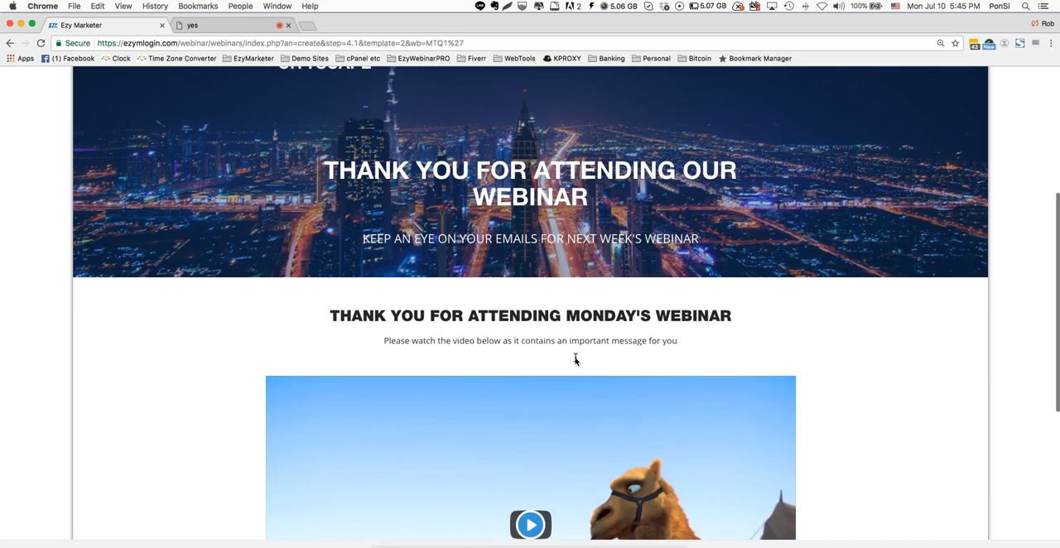
# - Review the end webinar page's video and placeholder text, and continue to the contact list setup
pyautogui.scroll(-4, 645, 330)
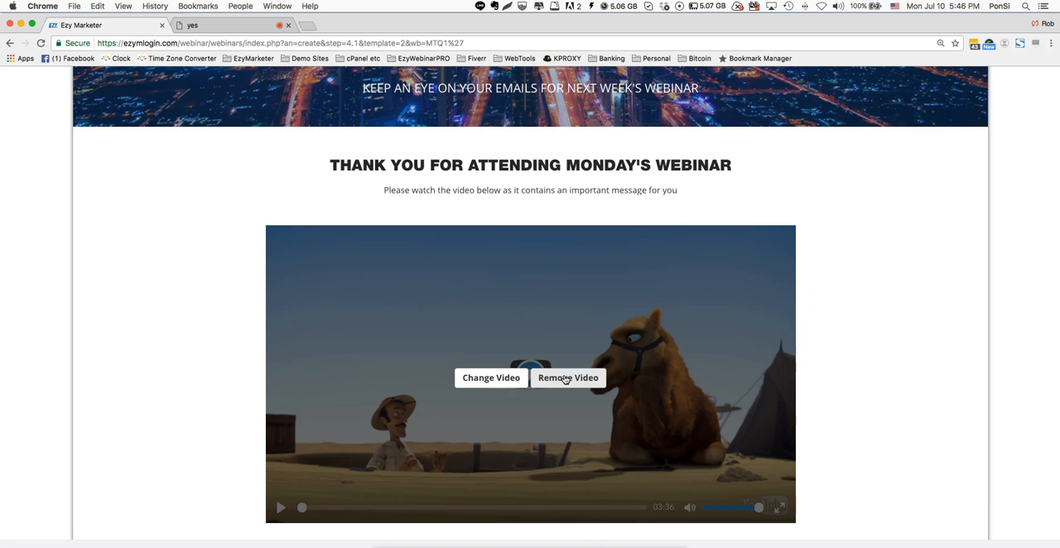
pyautogui.click(513, 189)
pyautogui.scroll(-4, 688, 270)
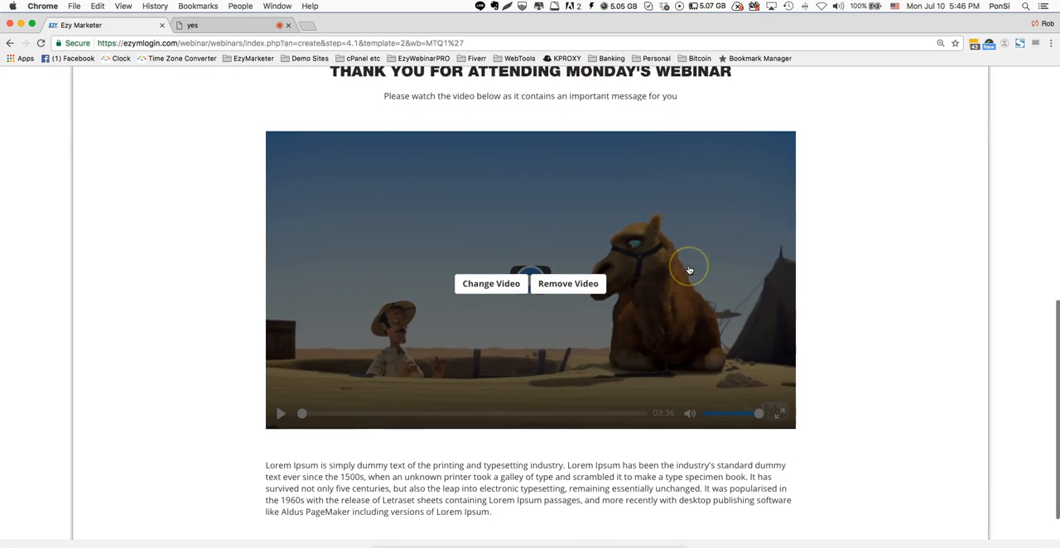
pyautogui.moveTo(493, 471); pyautogui.dragTo(297, 428)
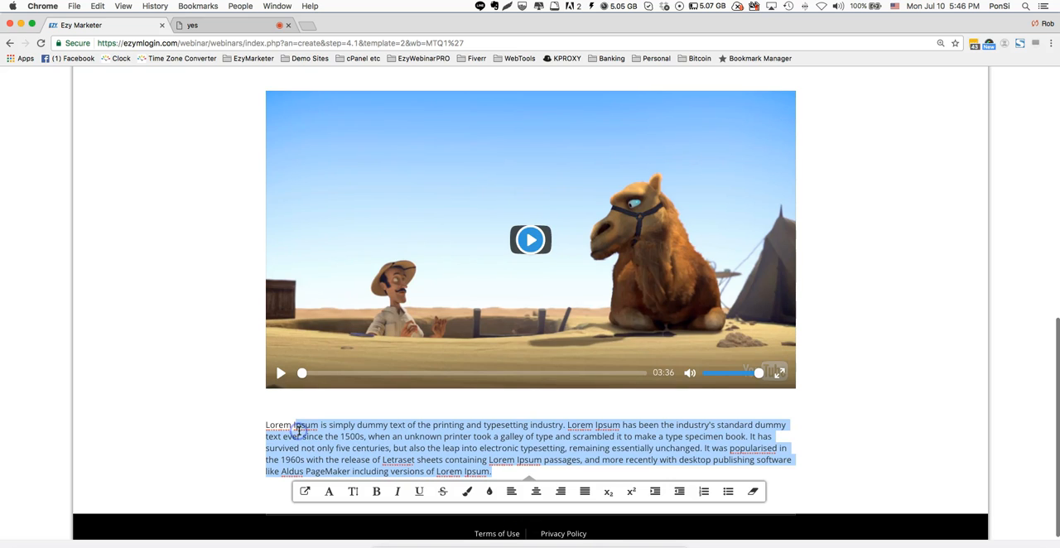
pyautogui.click(405, 434)
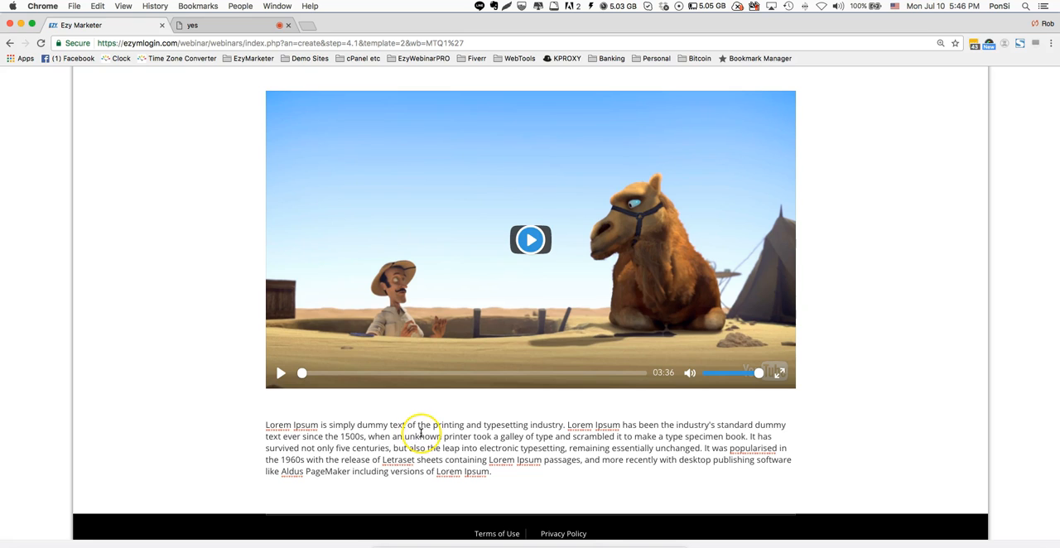
pyautogui.scroll(-3, 420, 431)
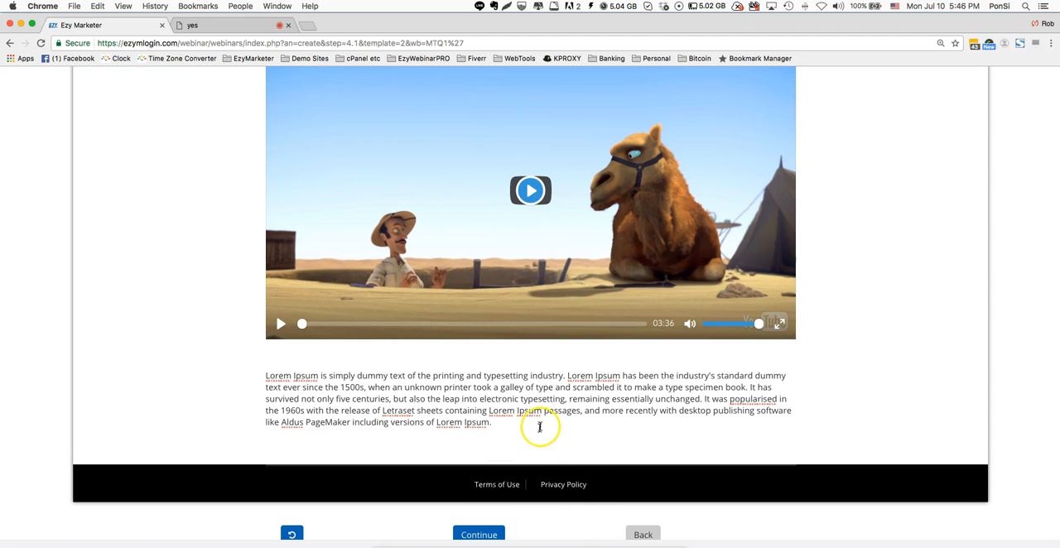
pyautogui.scroll(-1, 540, 425)
pyautogui.click(480, 511)
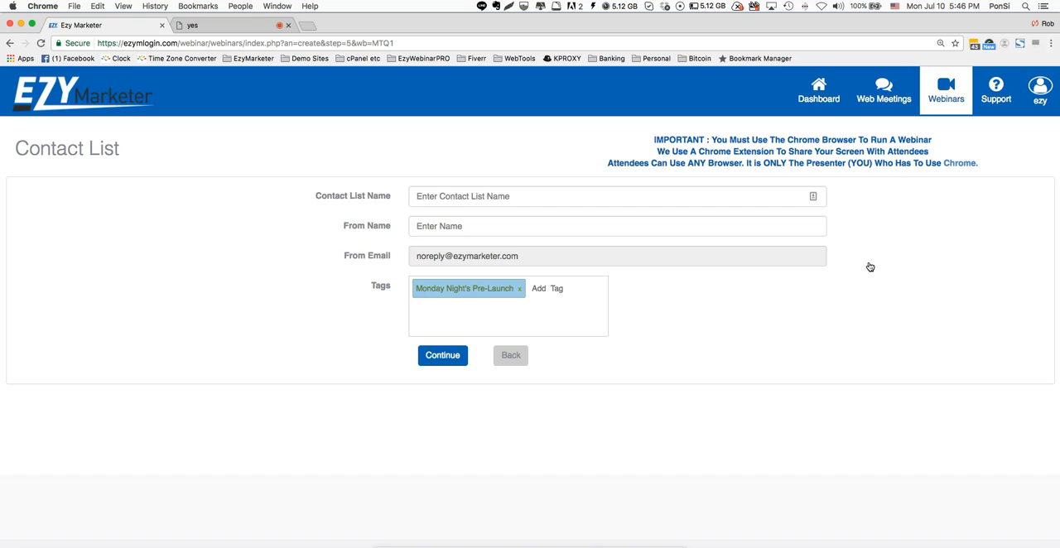
# - Name the webinar's contact list "Monday July 10 Training Webinar"
pyautogui.click(683, 195)
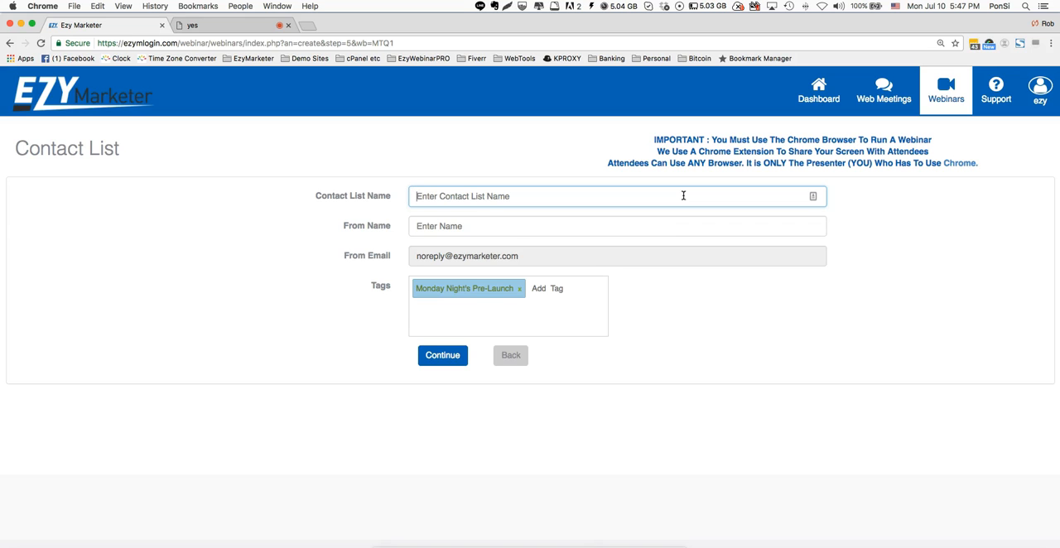
pyautogui.write('Monday')
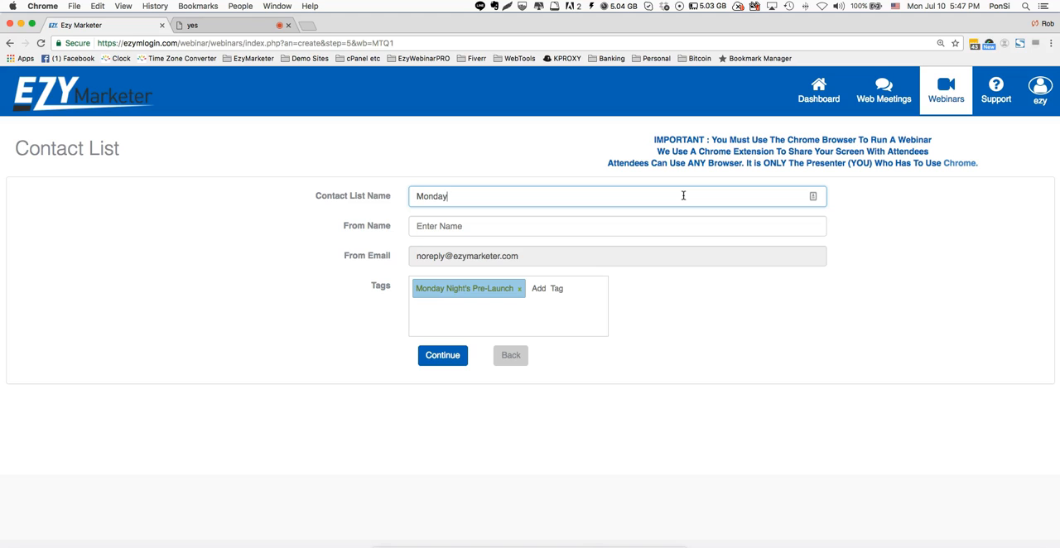
pyautogui.write(' July 10 Training Webin')
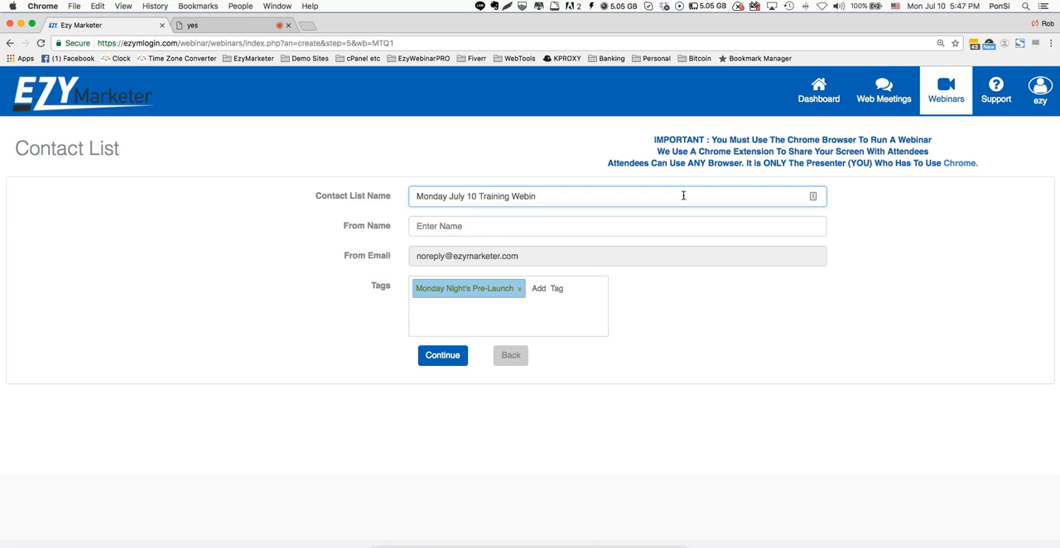
pyautogui.write('ar')
# - Set the contact list's from name to "EzyWebinarPRO" and save the contact list
pyautogui.click(632, 229)
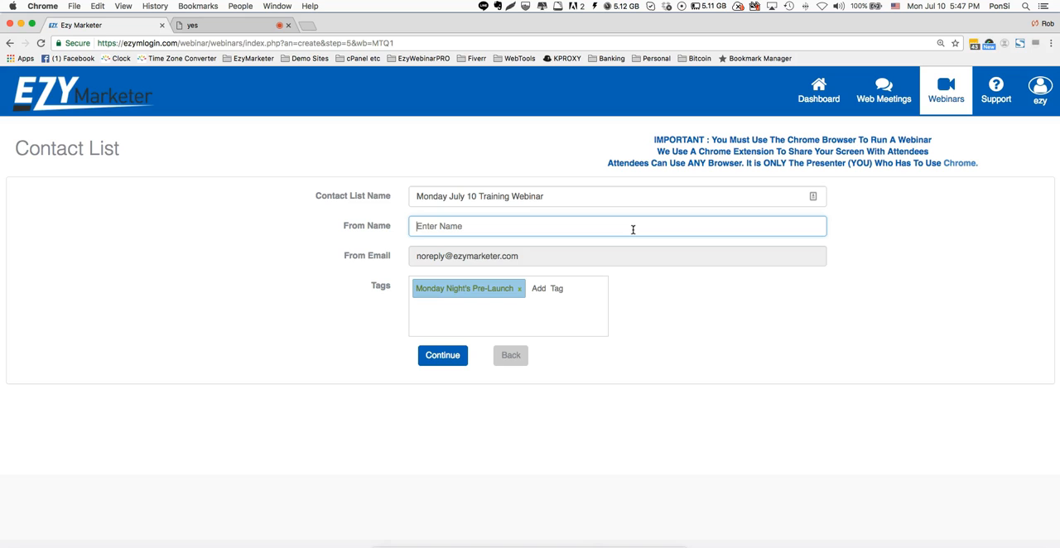
pyautogui.write('E')
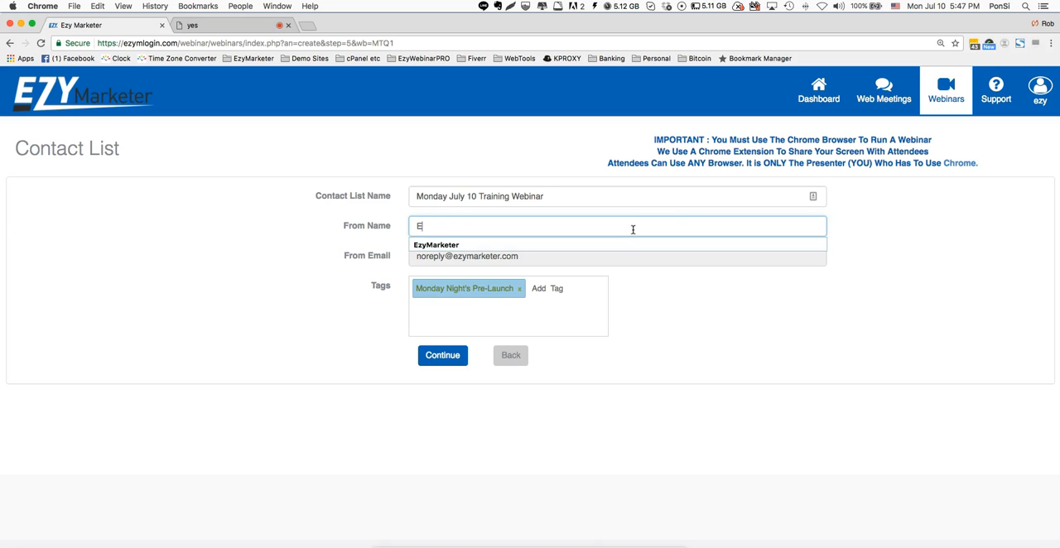
pyautogui.write('zyW')
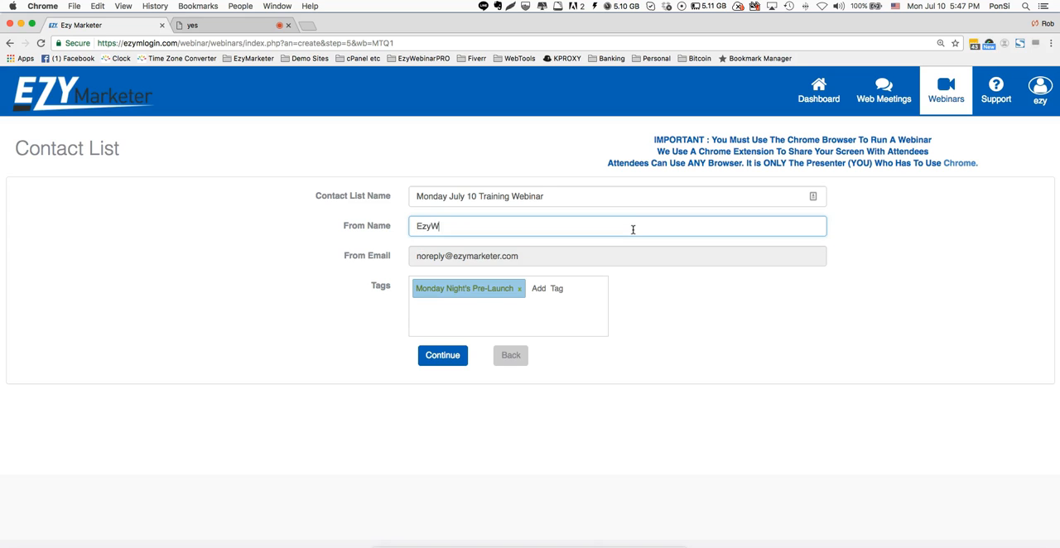
pyautogui.write('ebinarPRO')
pyautogui.click(717, 259)
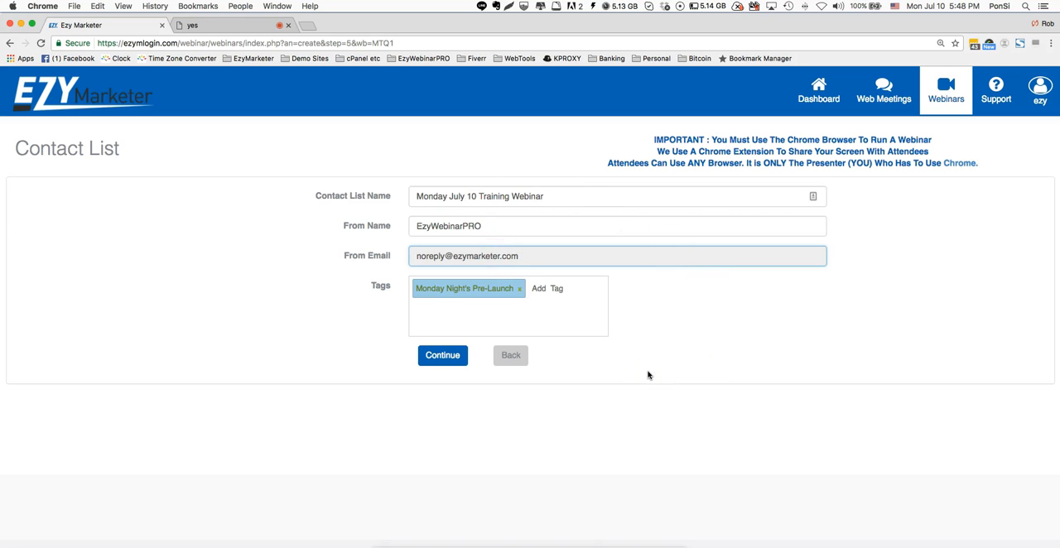
pyautogui.click(445, 357)
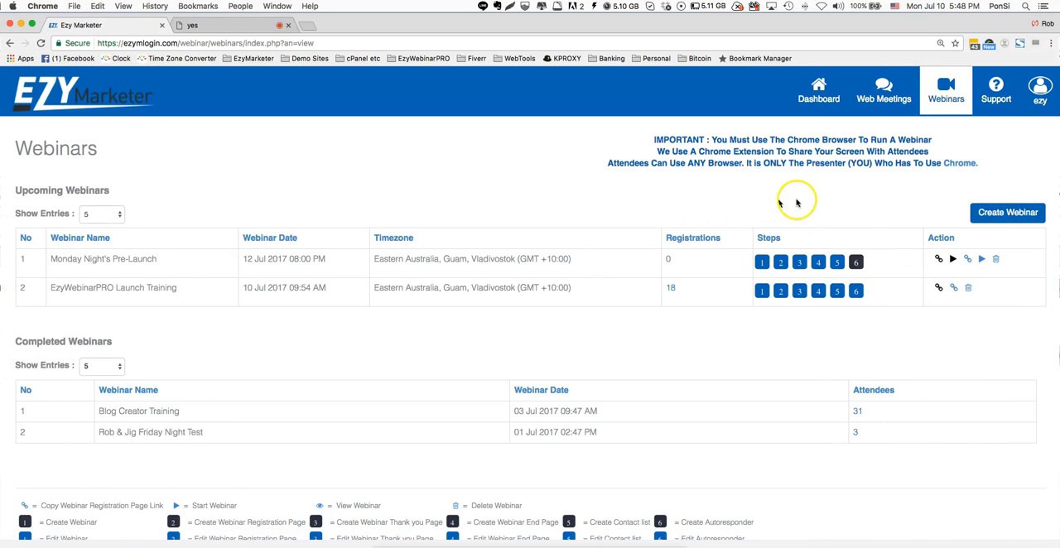
# - Start creating an autoresponder for "Monday Night's Pre-Launch" and name it "Registration"
pyautogui.click(855, 263)
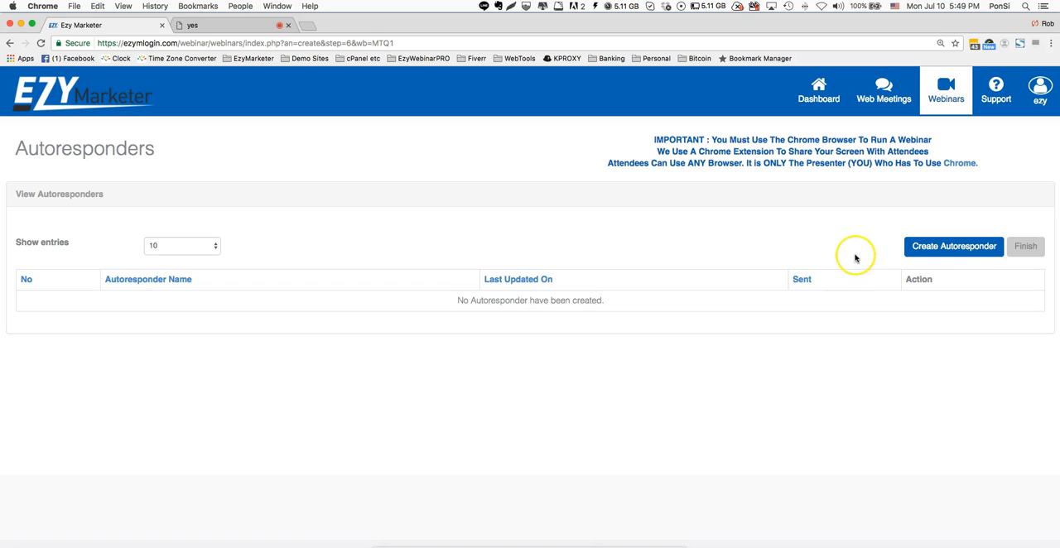
pyautogui.click(946, 247)
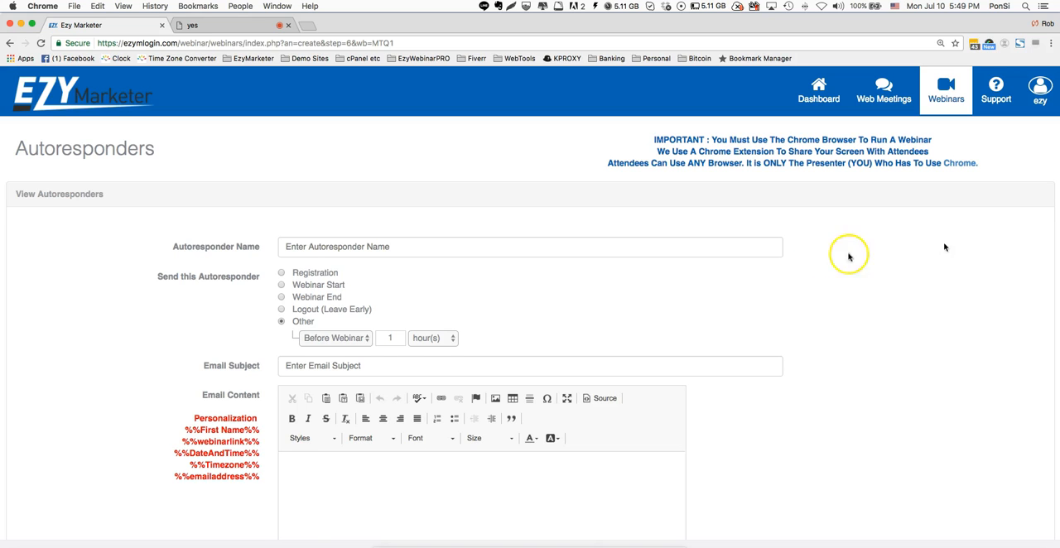
pyautogui.click(552, 249)
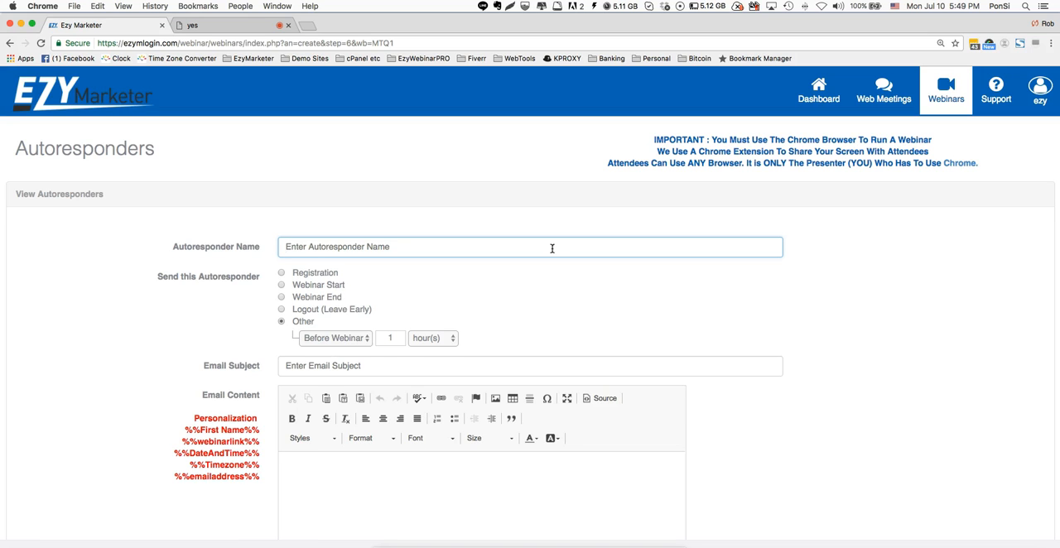
pyautogui.write('Registra')
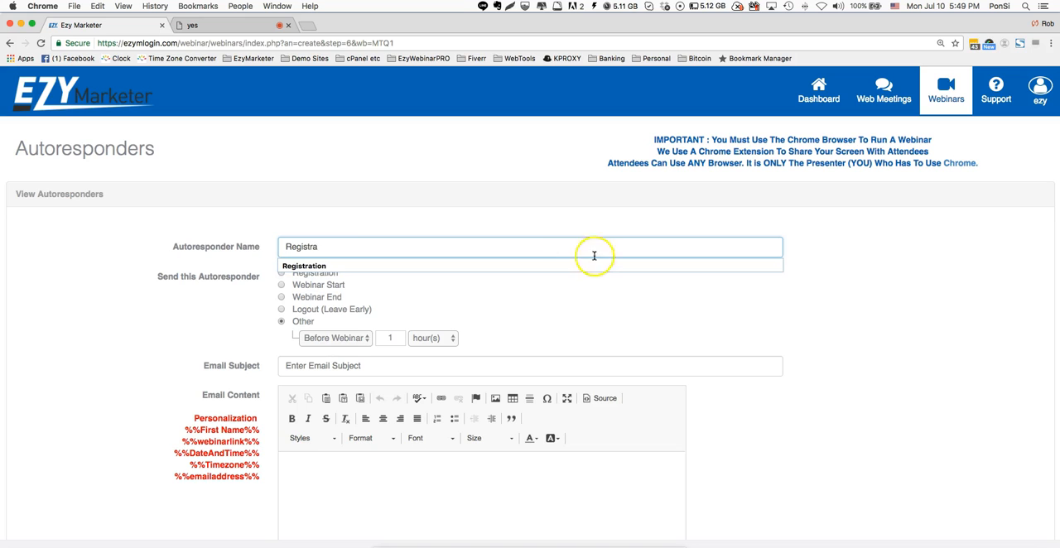
pyautogui.click(584, 267)
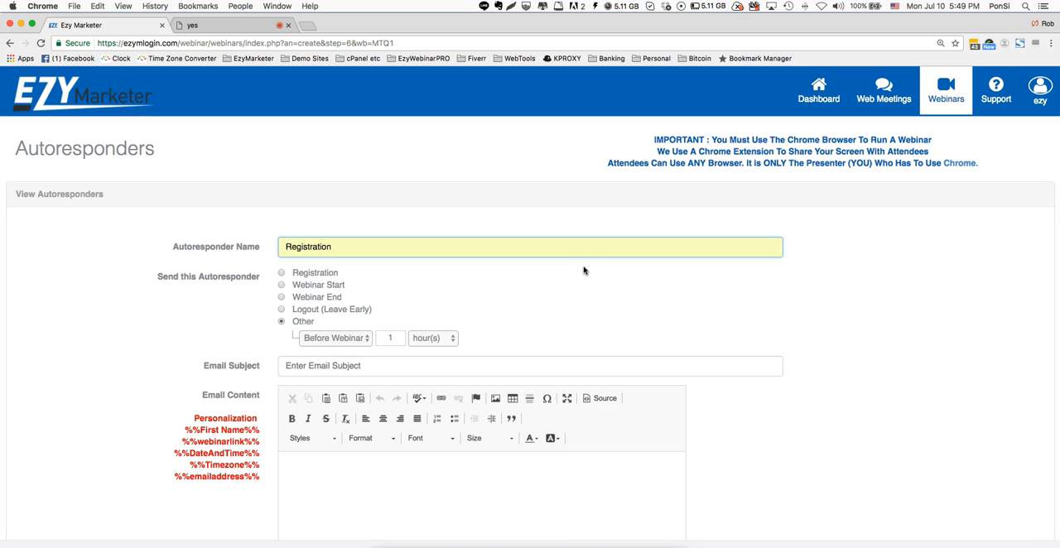
# - Try the Registration, Webinar Start, Webinar End and Logout (Leave Early) send options for the autoresponder
pyautogui.click(281, 274)
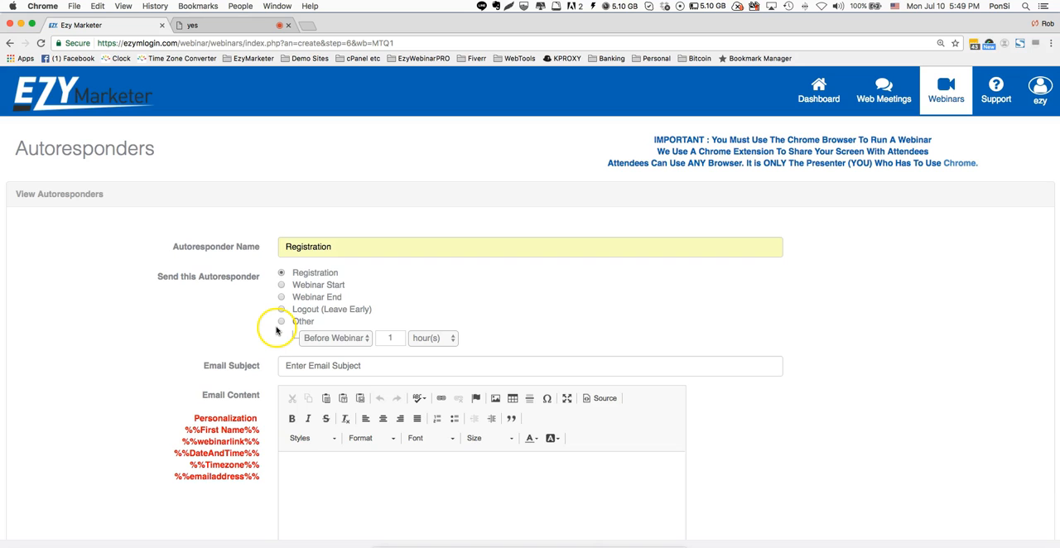
pyautogui.click(282, 285)
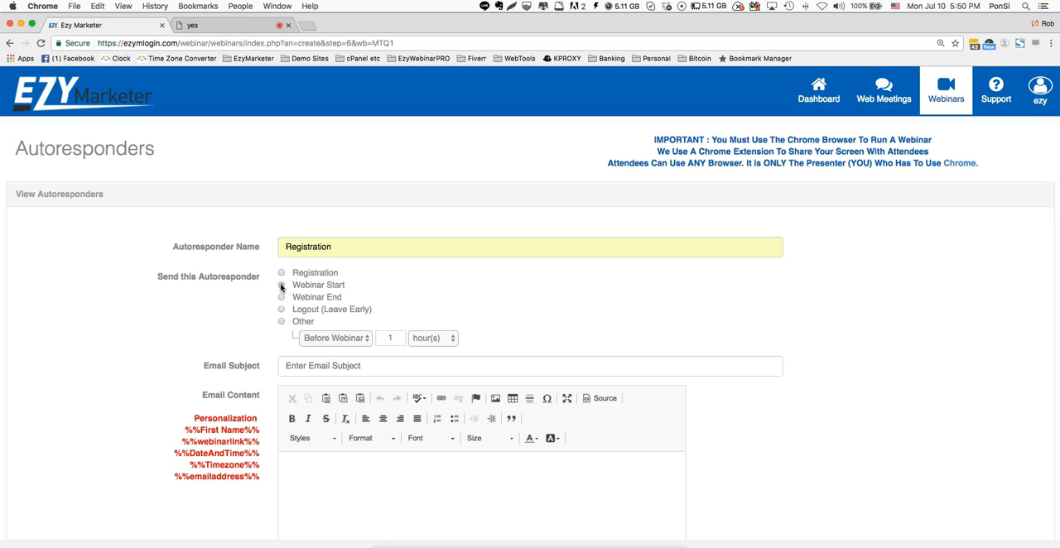
pyautogui.click(281, 297)
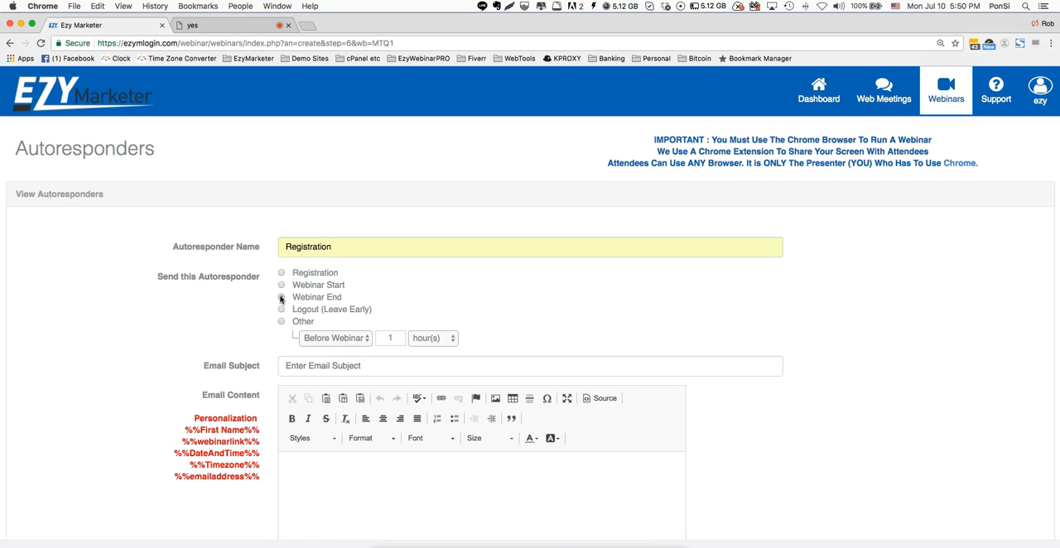
pyautogui.click(282, 310)
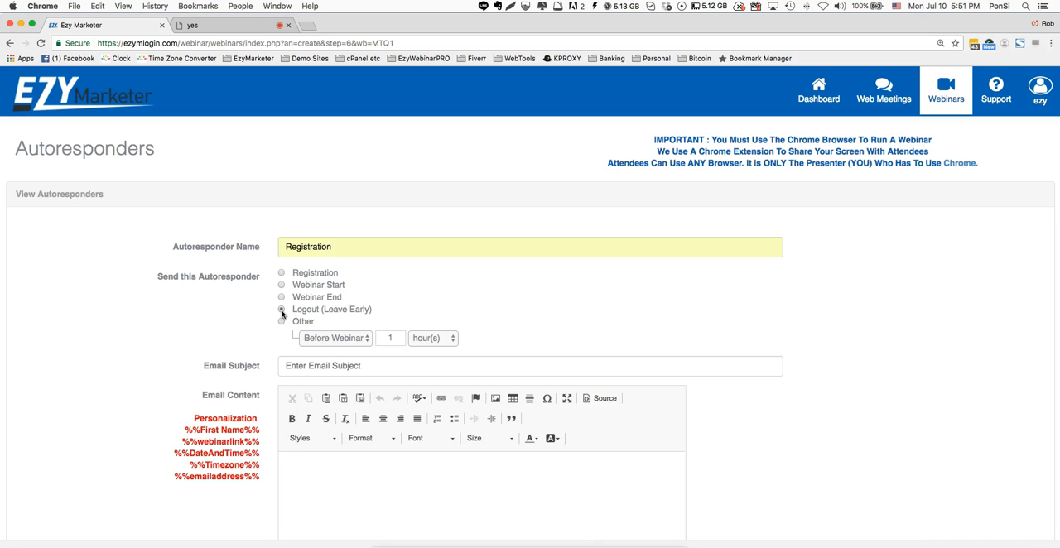
# - Try the Other send option for the autoresponder with values in days, ending at 3 days before the webinar
pyautogui.click(282, 322)
pyautogui.click(393, 338)
pyautogui.click(424, 339)
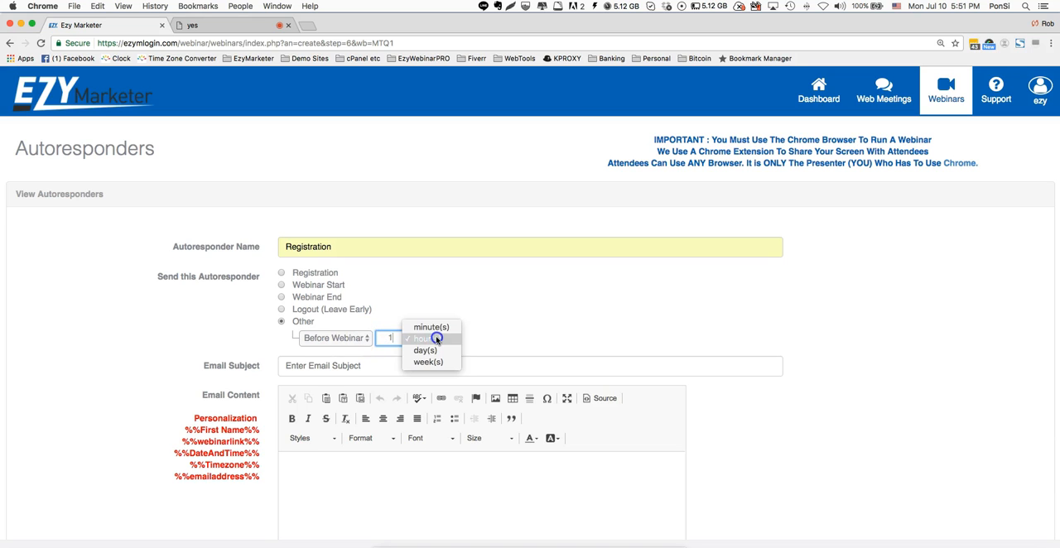
pyautogui.click(426, 350)
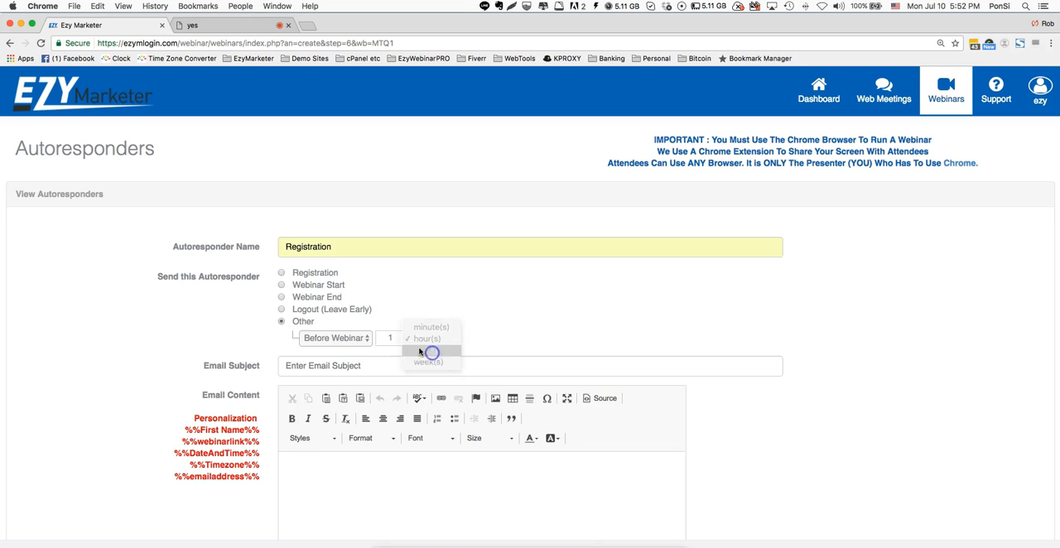
pyautogui.moveTo(396, 338); pyautogui.dragTo(388, 336)
pyautogui.write('5')
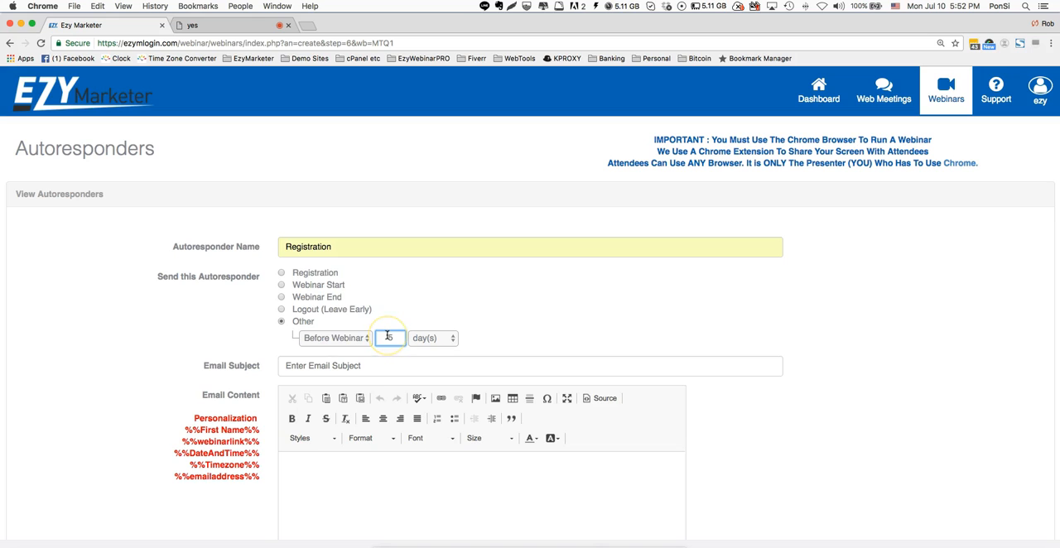
pyautogui.press('BackSpace')
pyautogui.write('4')
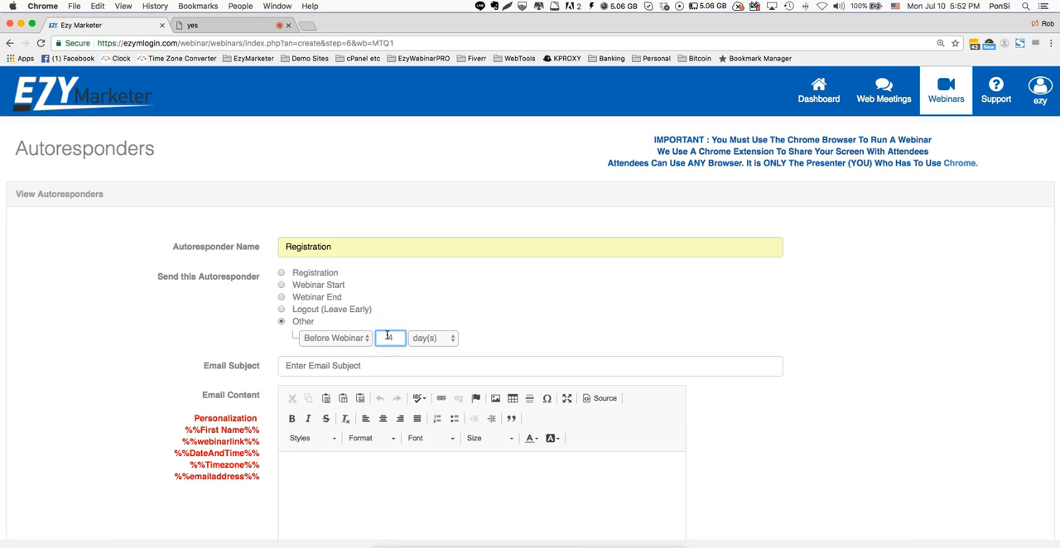
pyautogui.press('BackSpace')
pyautogui.write('3')
pyautogui.click(556, 318)
# - Try sending the autoresponder 6 hours before the webinar
pyautogui.click(455, 339)
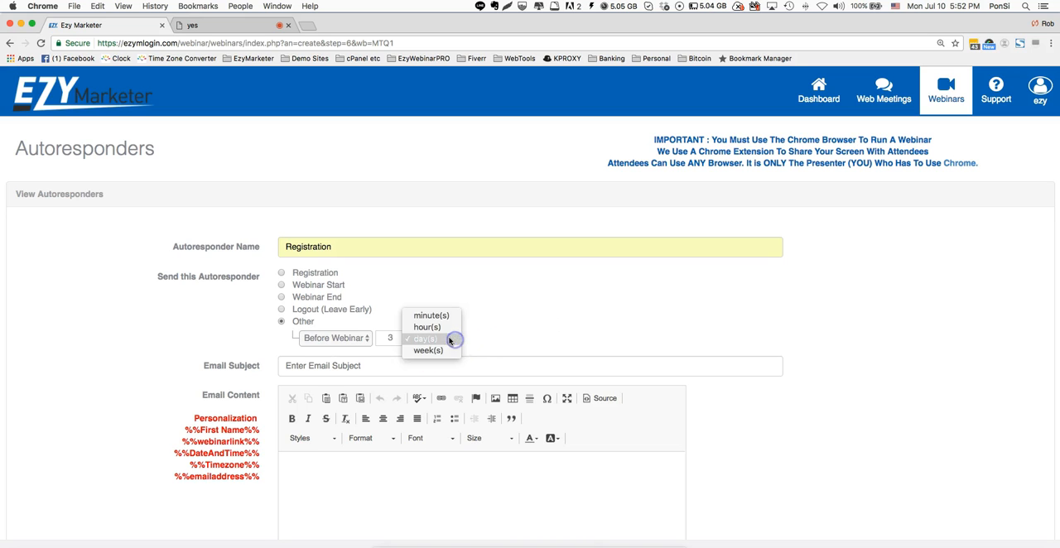
pyautogui.click(440, 327)
pyautogui.moveTo(392, 338); pyautogui.dragTo(372, 337)
pyautogui.write('6')
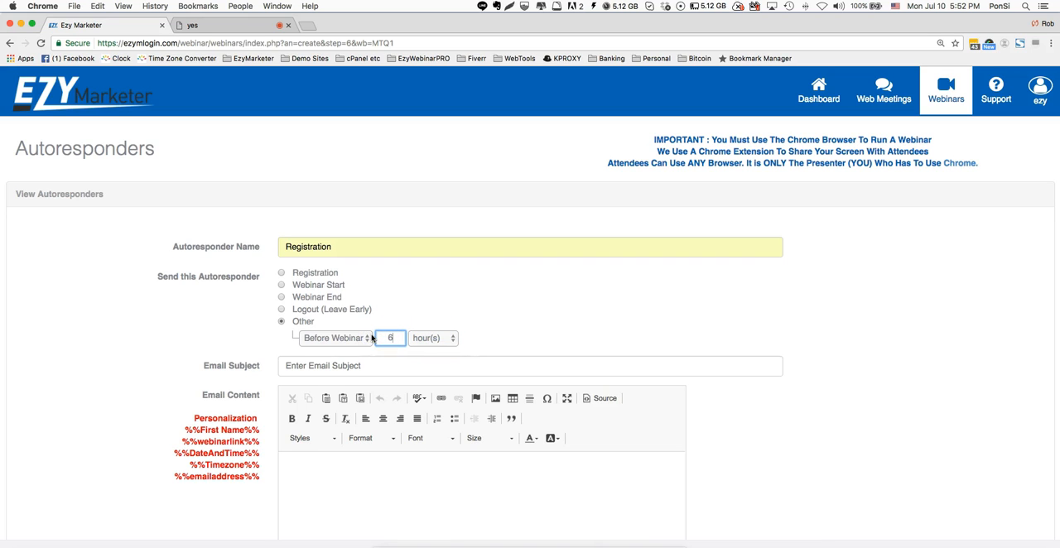
# - Set the autoresponder's custom send time to 30 minutes before the webinar
pyautogui.press('BackSpace')
pyautogui.write('1')
pyautogui.press('BackSpace')
pyautogui.write('30')
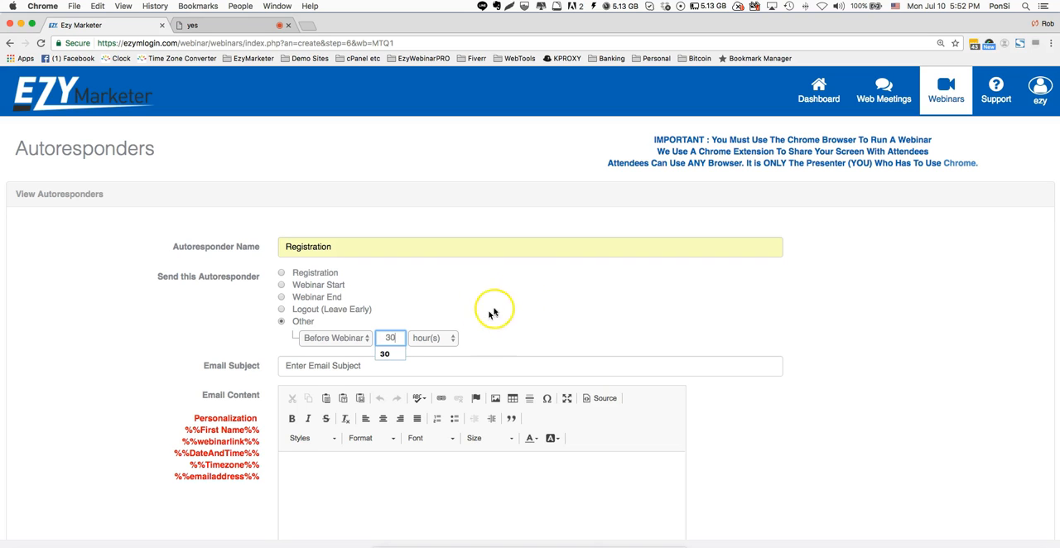
pyautogui.click(447, 337)
pyautogui.click(432, 327)
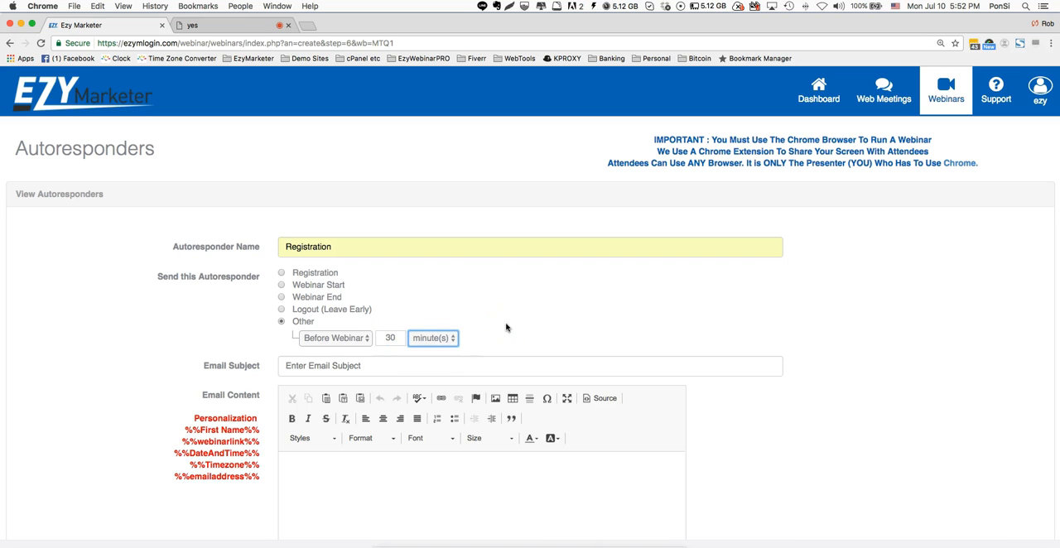
# - Set the autoresponder's email subject to the previously used entry "EzyMarketer Newslash ~ EzyWebinarPRO Webinar Registration"
pyautogui.scroll(-1, 506, 327)
pyautogui.click(385, 342)
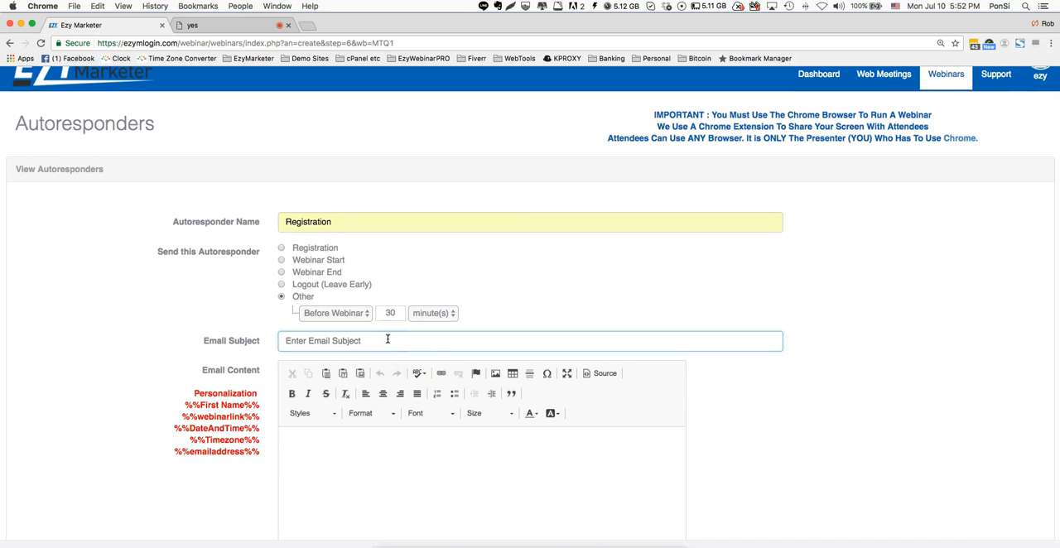
pyautogui.write('EzyW')
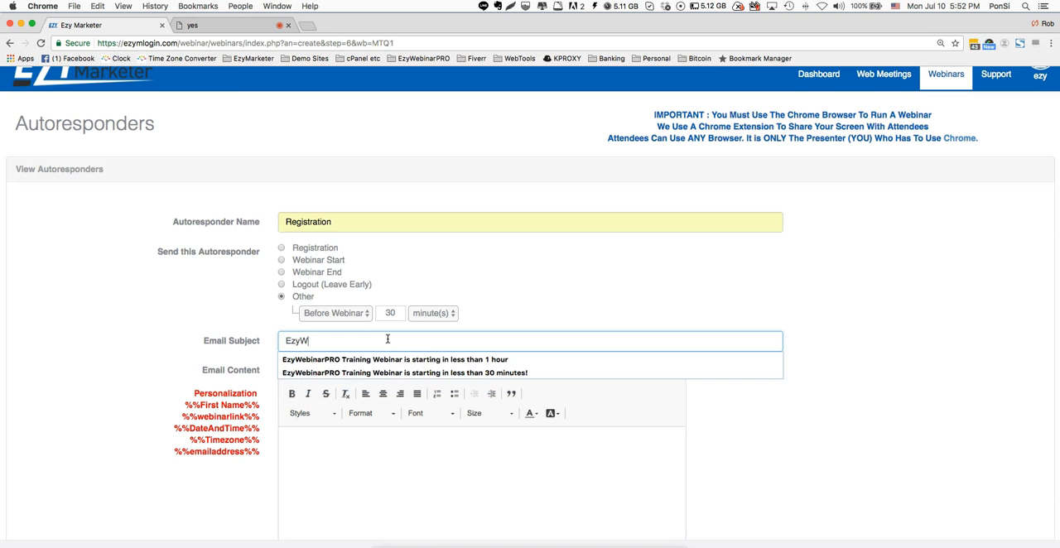
pyautogui.press('BackSpace')
pyautogui.press('BackSpace')
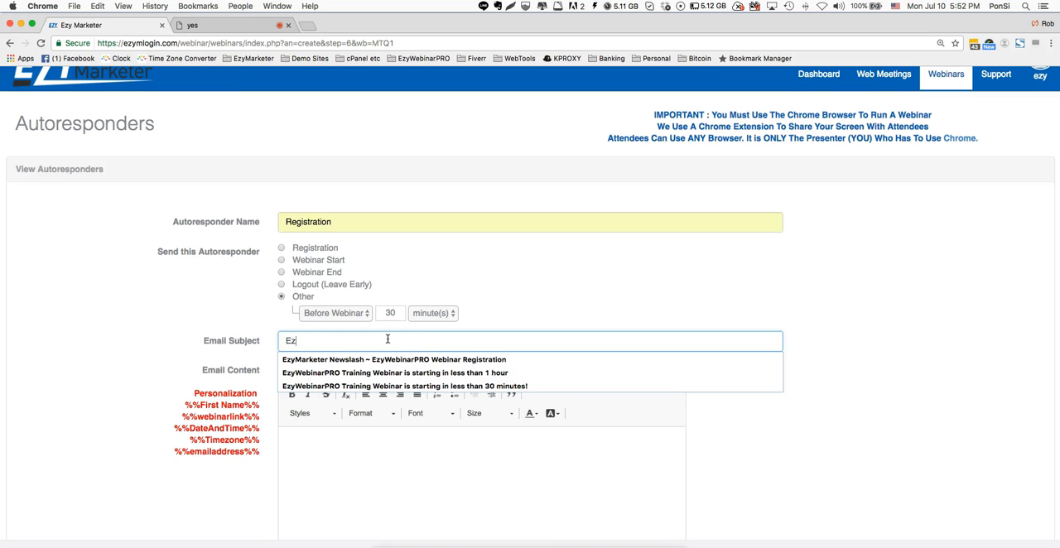
pyautogui.click(444, 361)
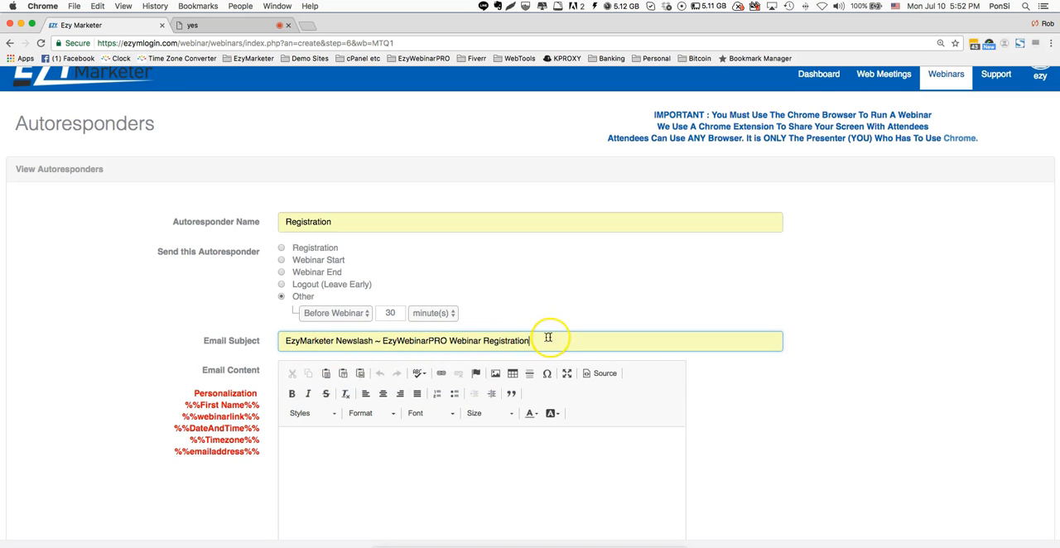
# - Begin the autoresponder's email content with the greeting "Hi %%First Name%%", copying the first-name placeholder from the personalization list
pyautogui.scroll(-3, 548, 337)
pyautogui.click(523, 352)
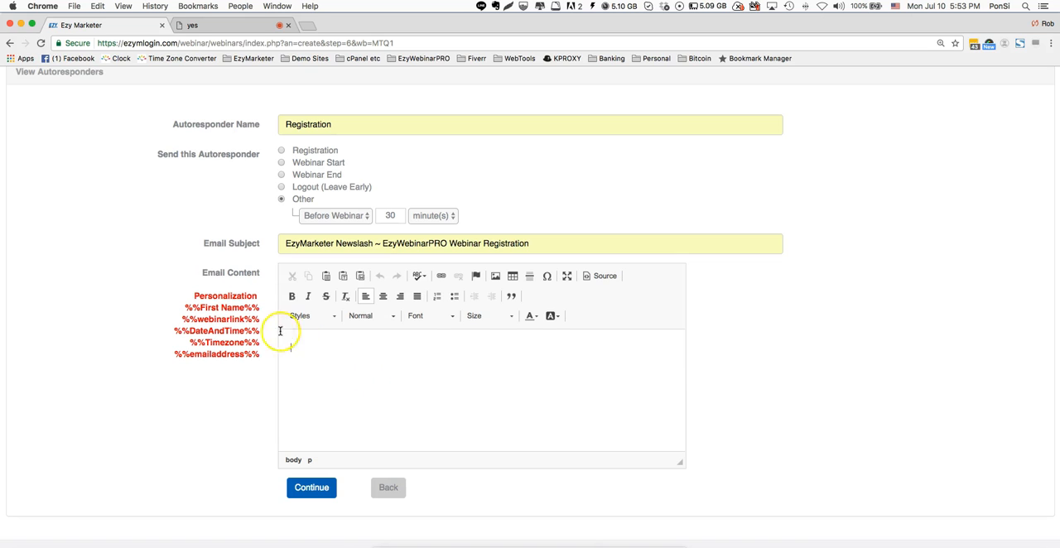
pyautogui.moveTo(265, 309); pyautogui.dragTo(174, 305)
pyautogui.press('super+c')
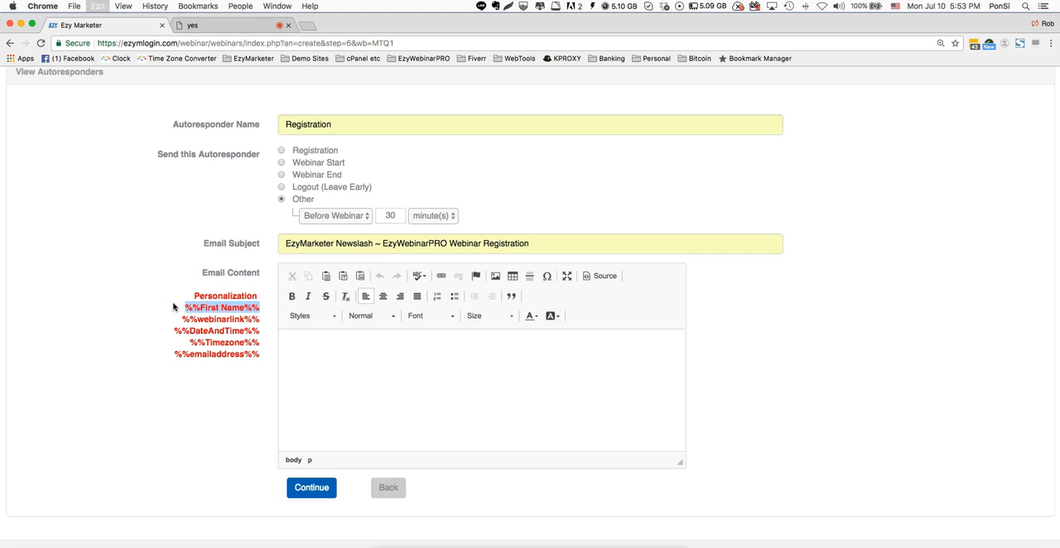
pyautogui.click(346, 351)
pyautogui.write('Hi')
pyautogui.press('super+v')
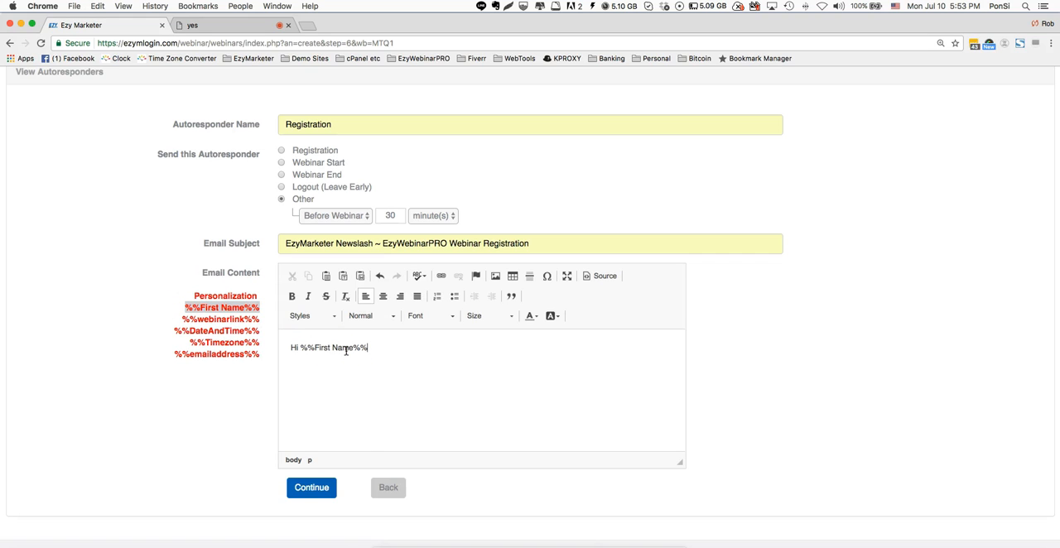
# - Add the line "Here is the link to join the webinar:" below the greeting
pyautogui.press('Return')
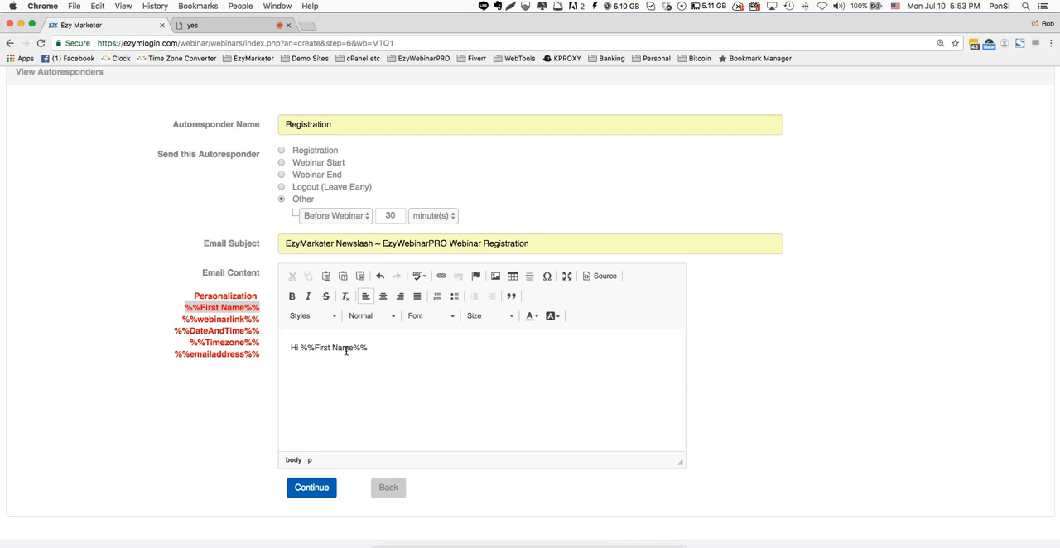
pyautogui.write('Here ')
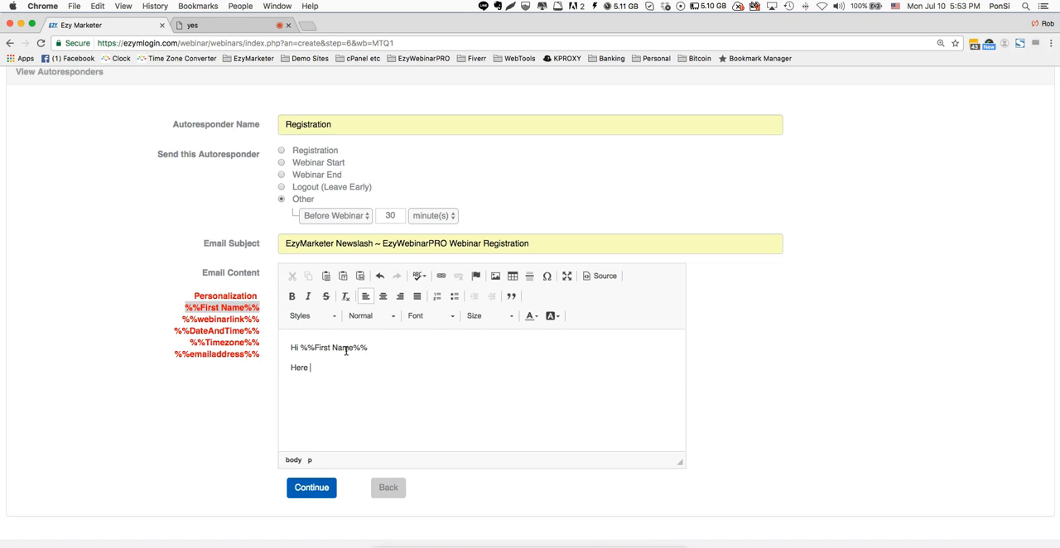
pyautogui.write('is the link to join the webinar:')
# - Insert the %%webinarlink%% placeholder on its own line below the join sentence and start a new line after it
pyautogui.click(179, 318)
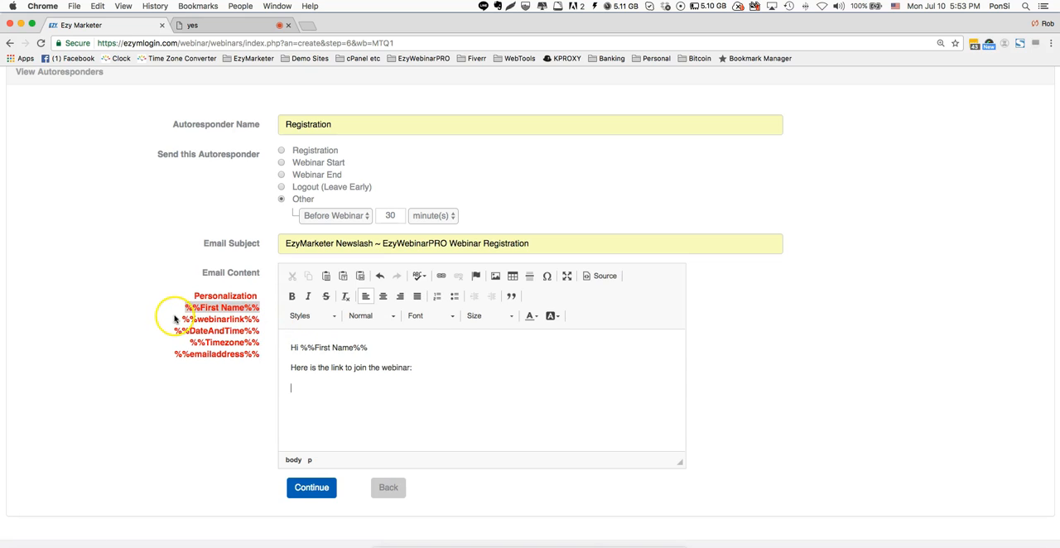
pyautogui.moveTo(179, 318); pyautogui.dragTo(259, 318)
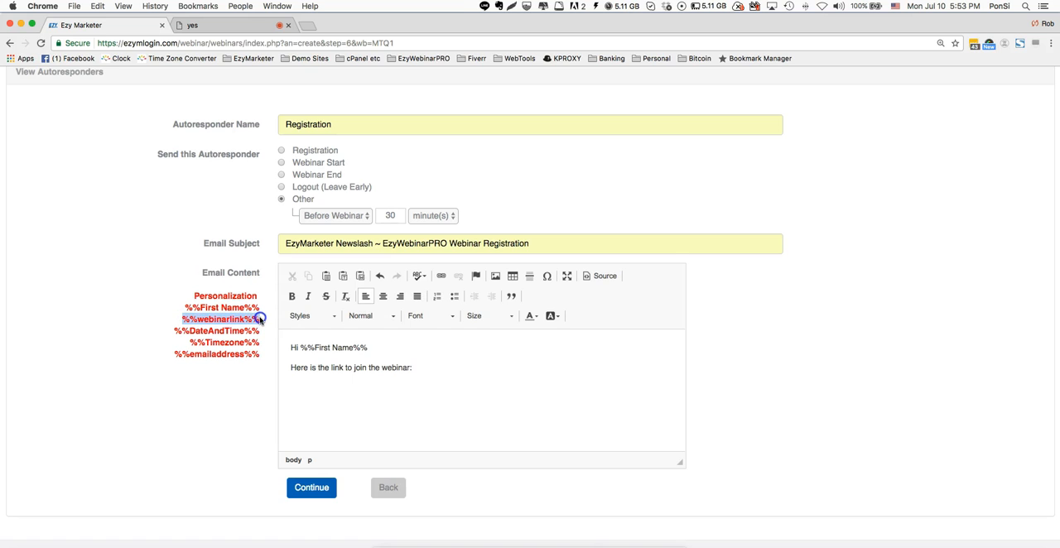
pyautogui.press('super+c')
pyautogui.click(324, 390)
pyautogui.press('super+v')
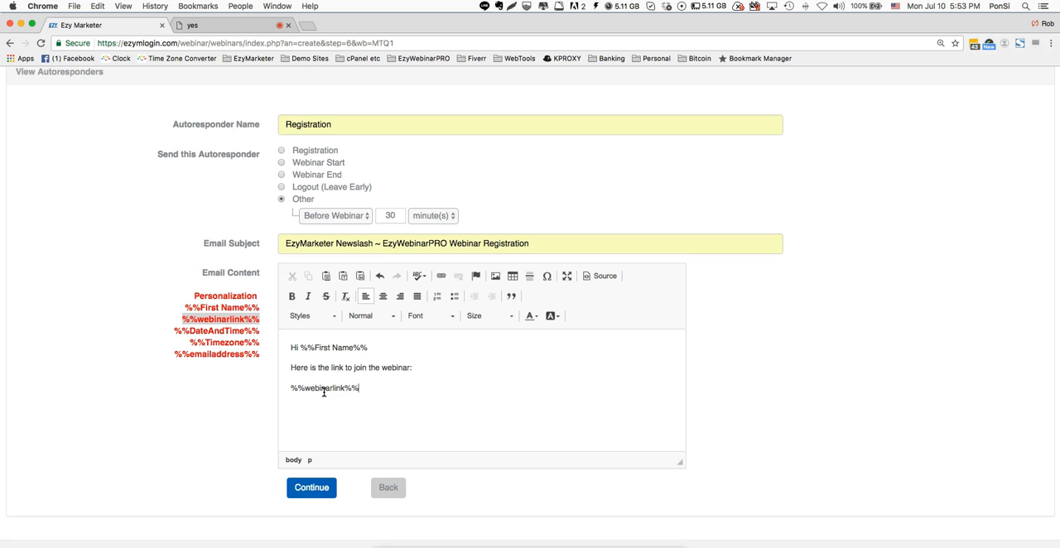
pyautogui.click(348, 401)
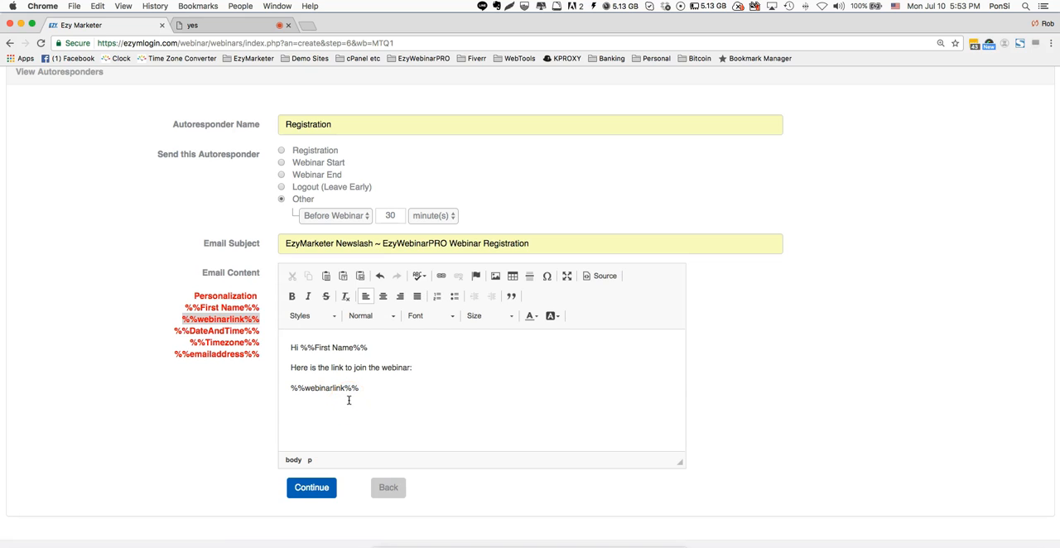
pyautogui.press('Return')
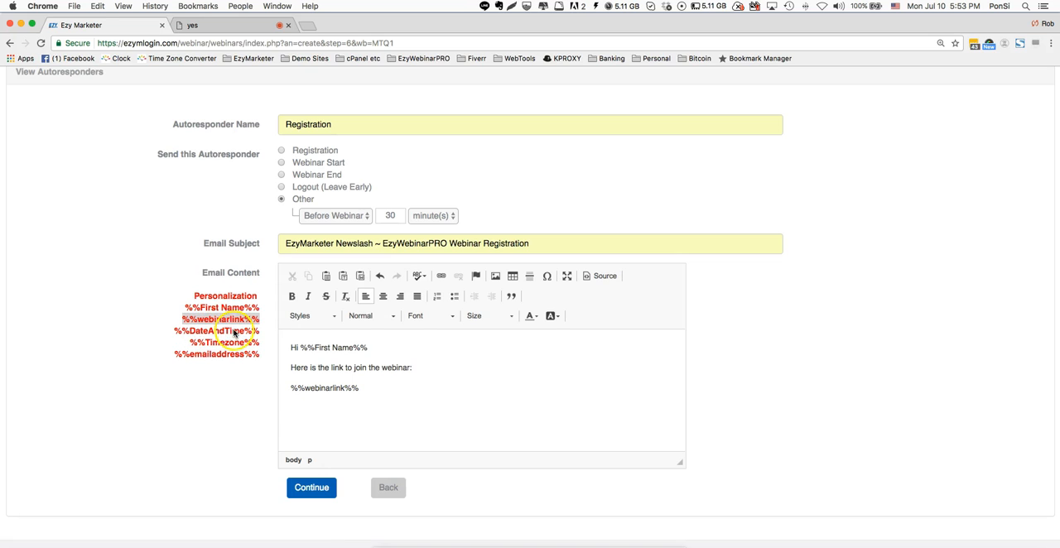
# - Replace the colon at the end of the join sentence with "at %%DateAndTime%% %%Timezone%%", using the listed placeholders
pyautogui.moveTo(240, 332); pyautogui.dragTo(154, 329)
pyautogui.click(447, 365)
pyautogui.press('BackSpace')
pyautogui.write('at')
pyautogui.hotkey('ctrl', 'v')
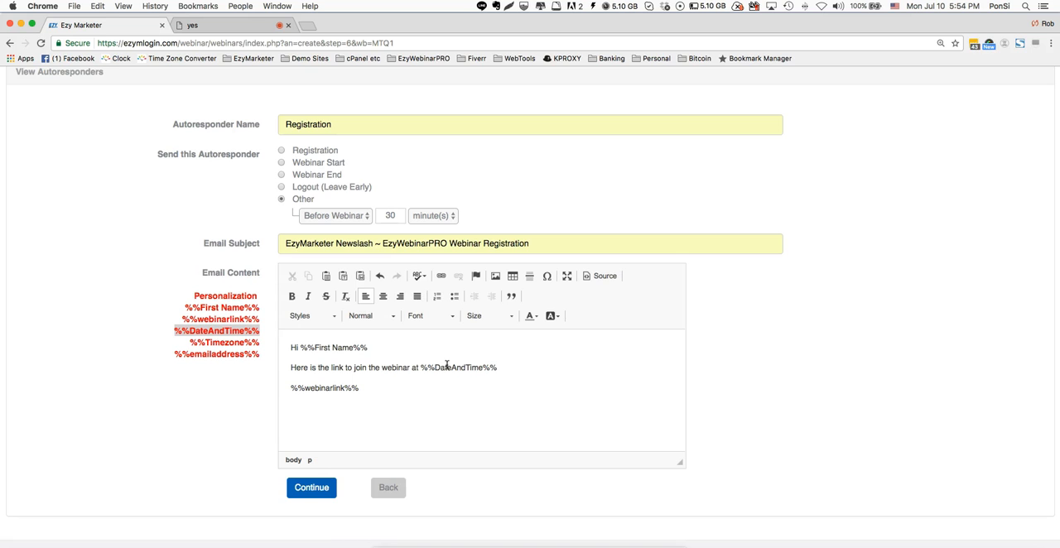
pyautogui.moveTo(259, 342); pyautogui.dragTo(183, 343)
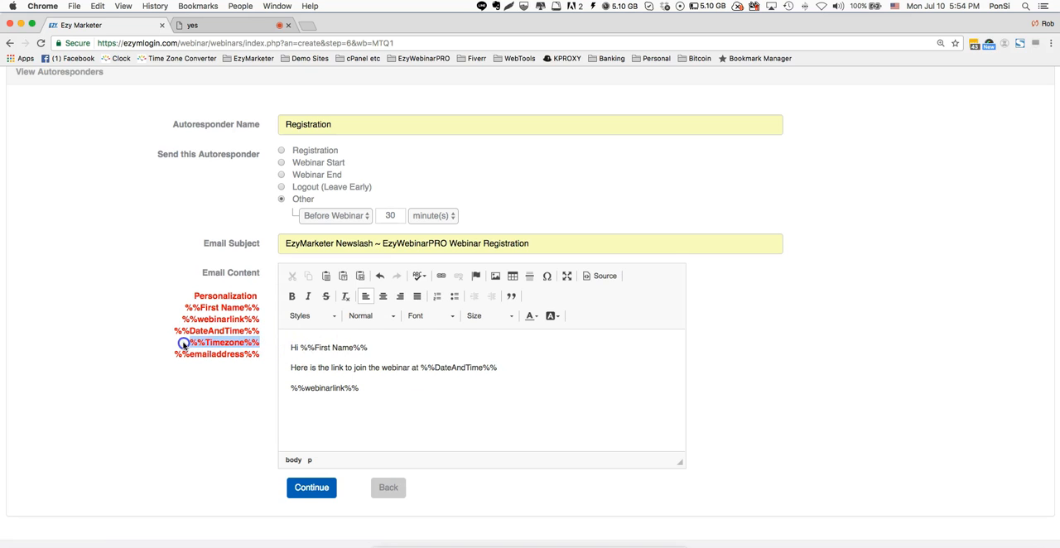
pyautogui.click(528, 367)
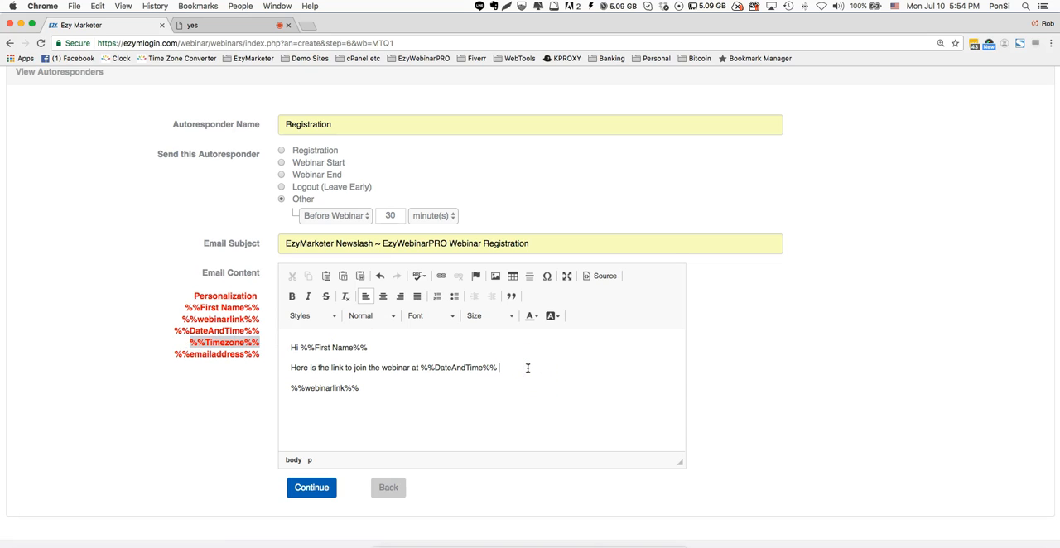
pyautogui.press('super+v')
# - Close the email with "See you on the webinar soon" and the sign-off "Kind Regards" followed by "Your Name"
pyautogui.click(418, 416)
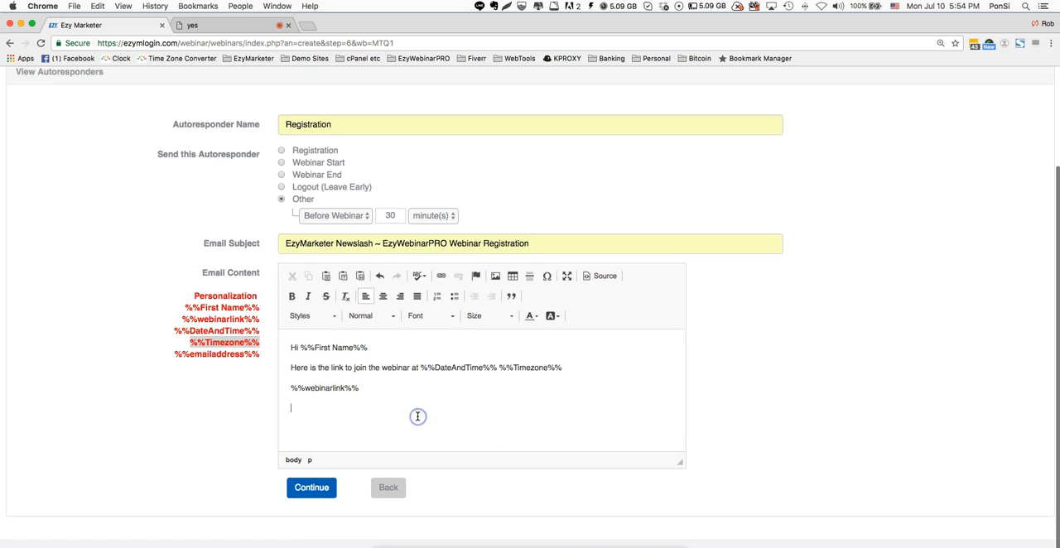
pyautogui.write('See you o')
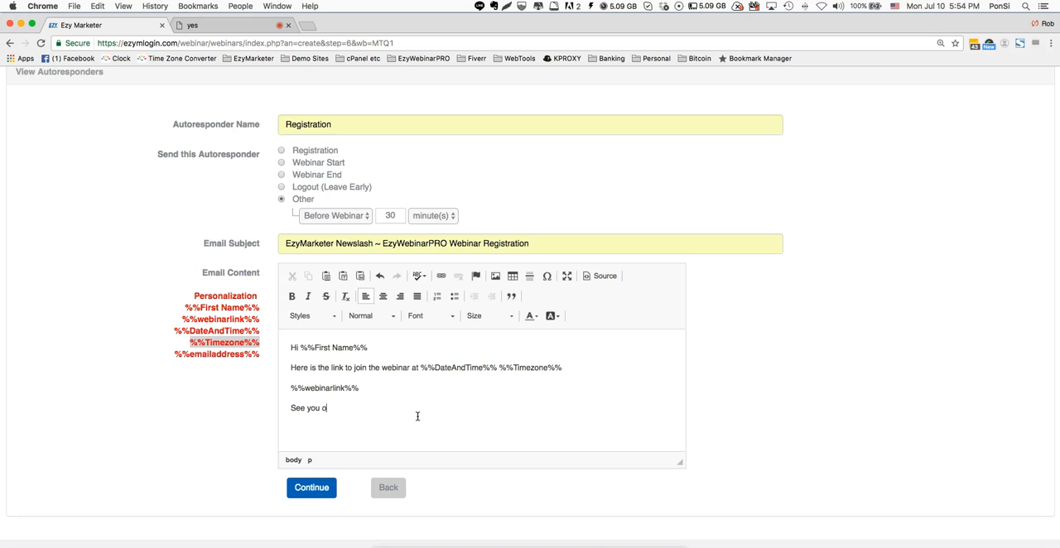
pyautogui.write('n the webinar soon')
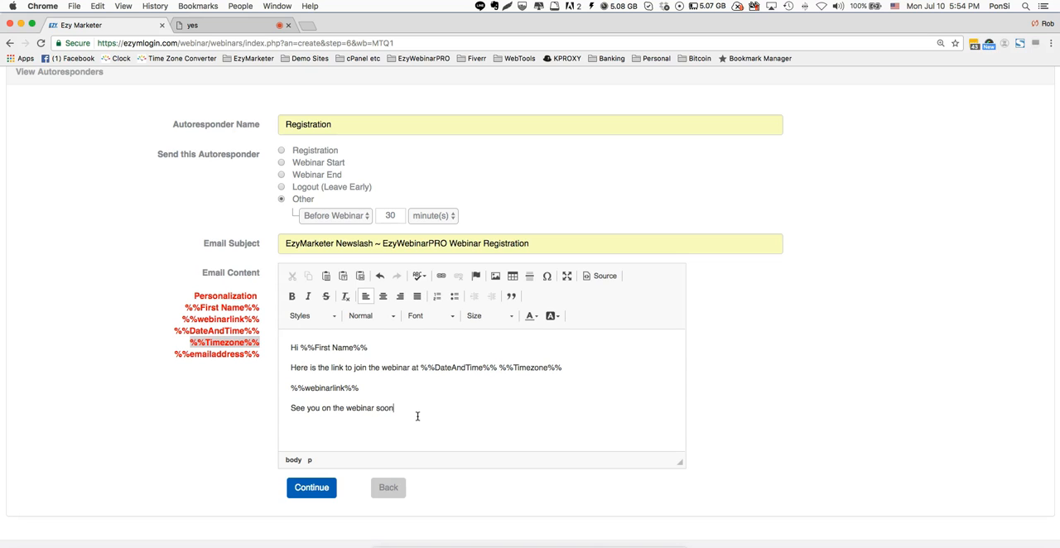
pyautogui.press('Return')
pyautogui.write('Kind Regards ')
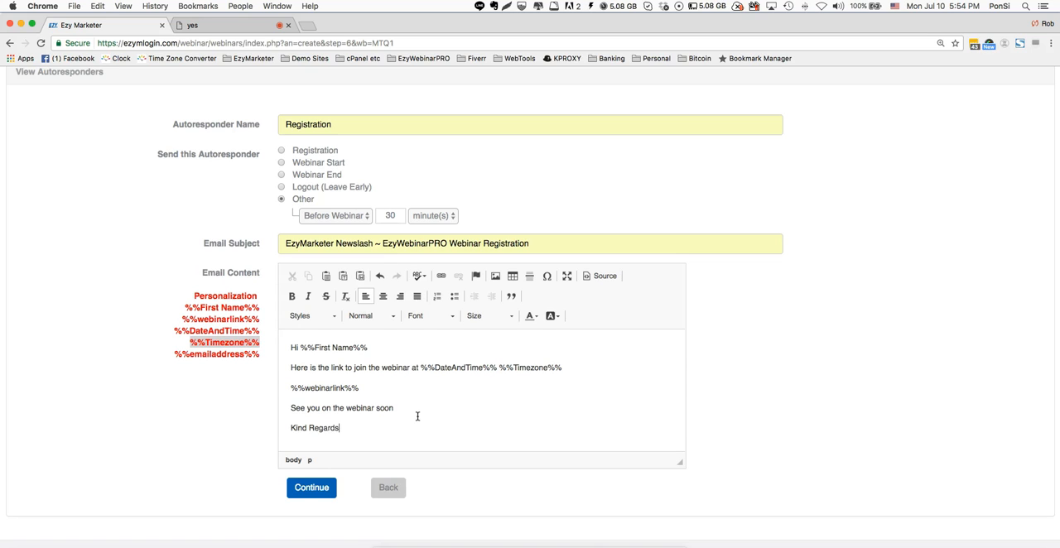
pyautogui.write('Your Name')
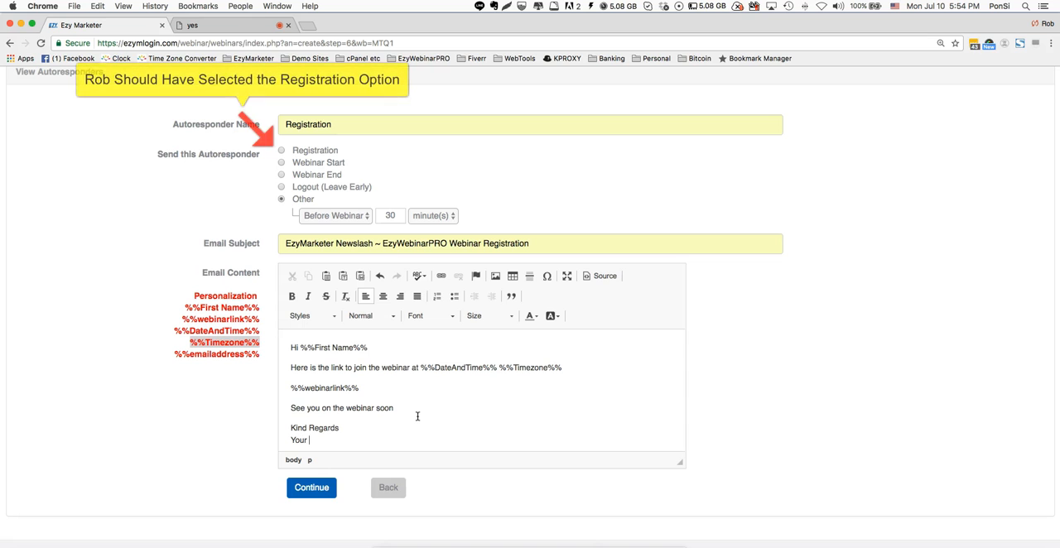
# - Save the Registration autoresponder and highlight its send timing in the autoresponder list
pyautogui.click(324, 489)
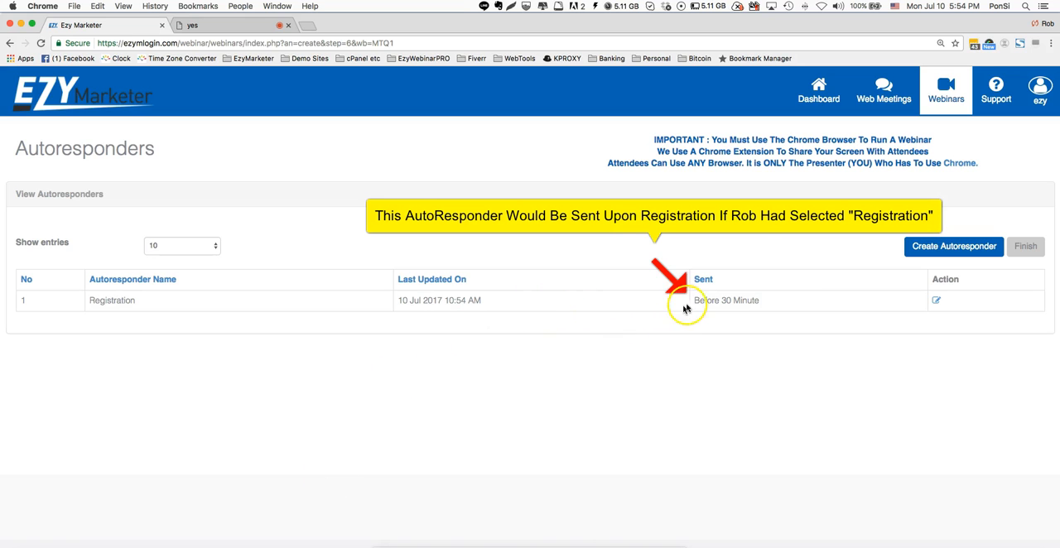
pyautogui.click(767, 302)
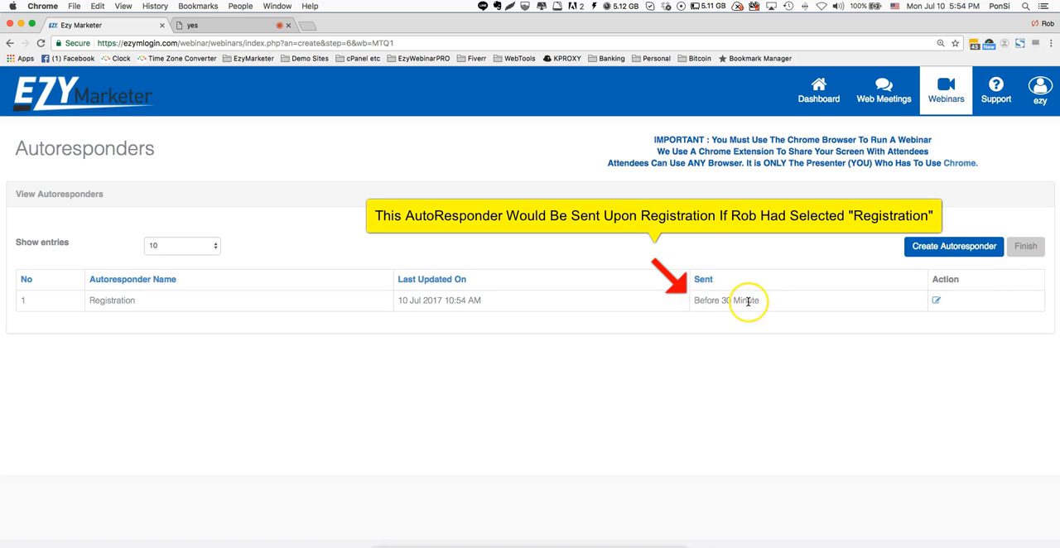
pyautogui.moveTo(695, 300); pyautogui.dragTo(778, 300)
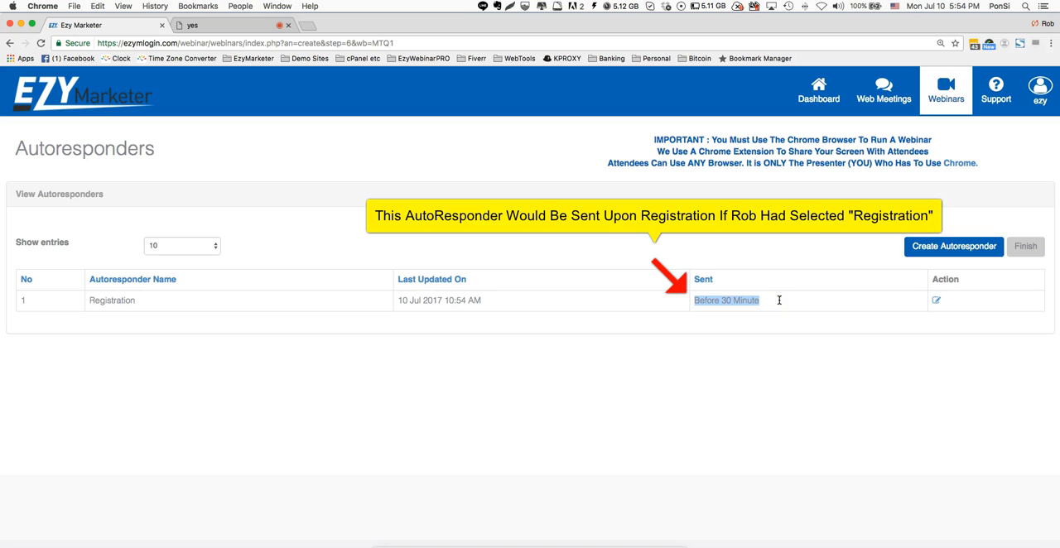
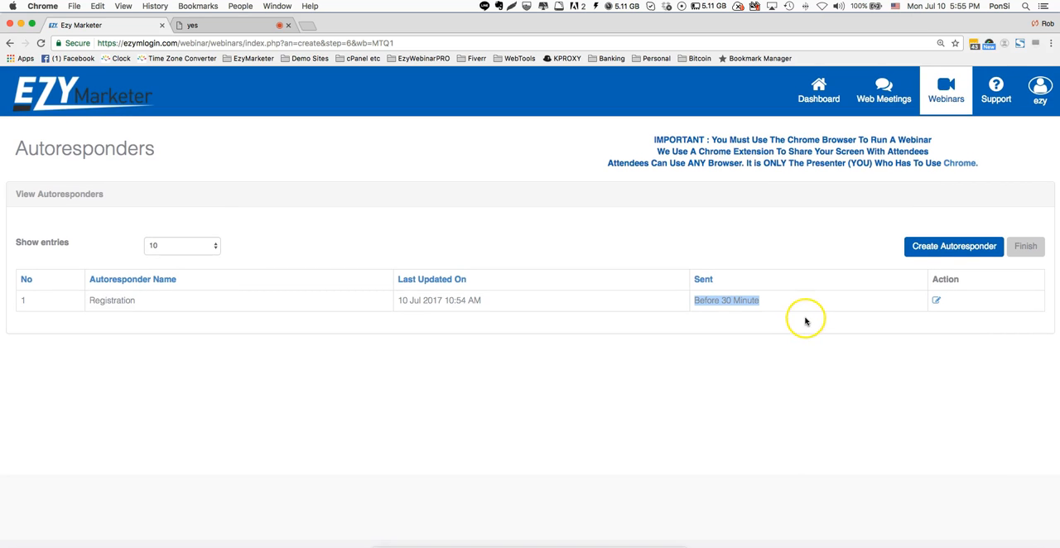
# - Finish the autoresponder setup and copy the quick webinar start page link for Monday Night's Pre-Launch
pyautogui.click(1023, 247)
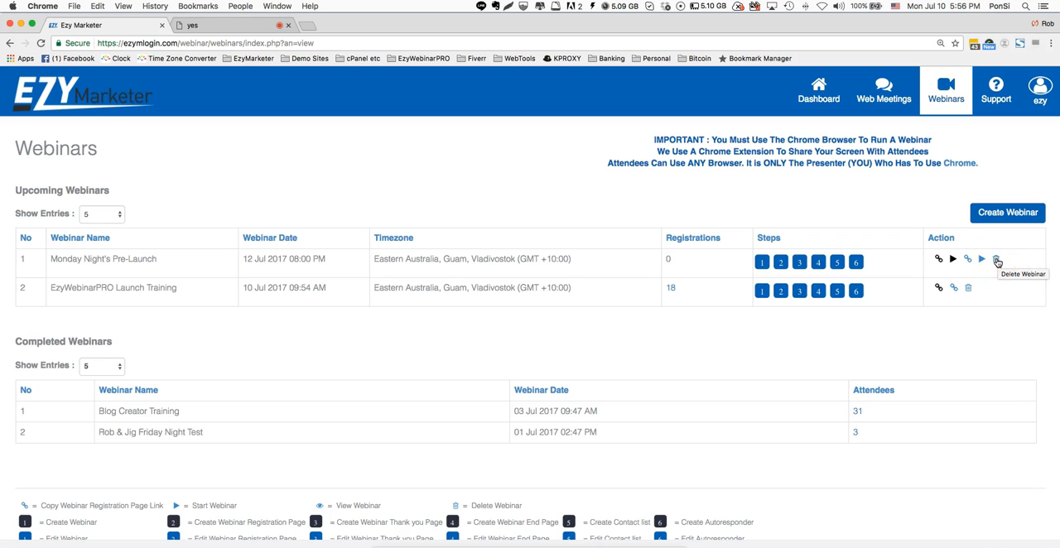
pyautogui.click(939, 261)
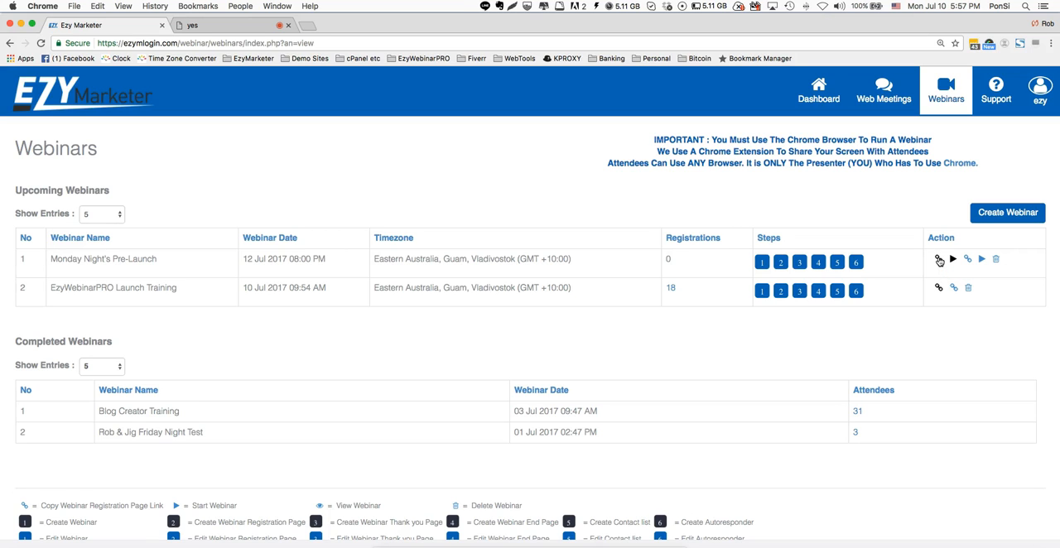
pyautogui.click(939, 260)
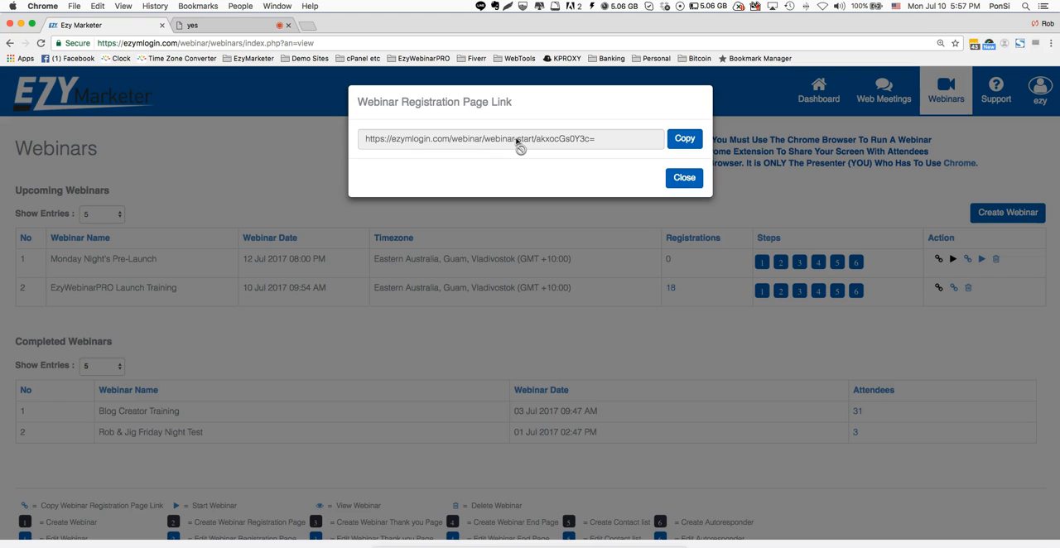
pyautogui.click(684, 139)
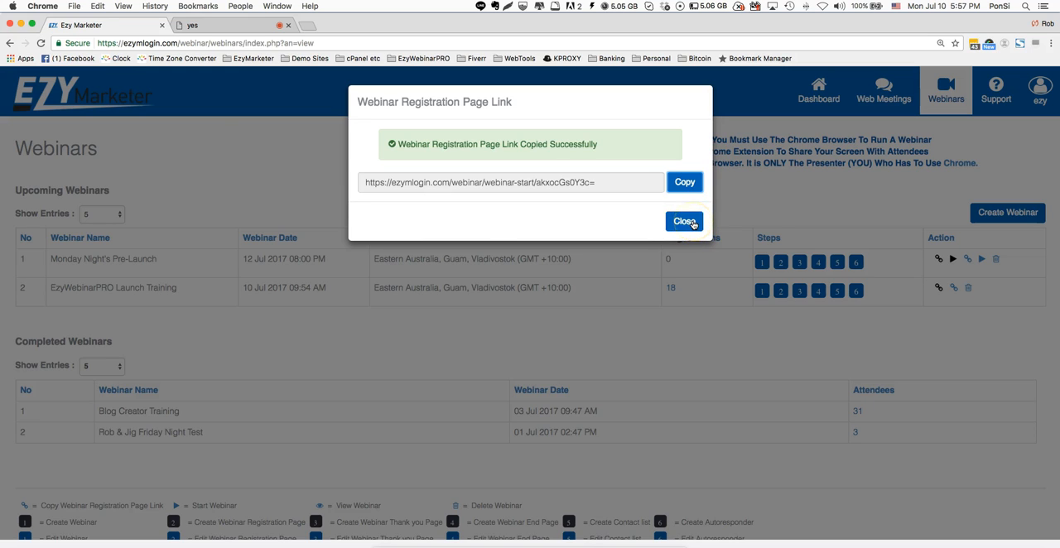
pyautogui.click(687, 181)
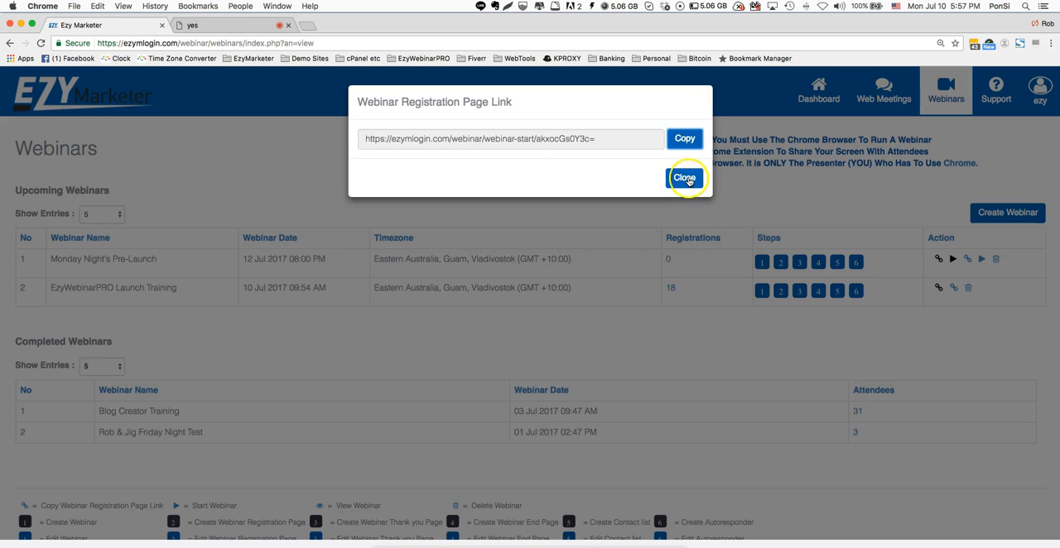
# - Open the copied quick webinar link in a new browser tab, check the attendee login page, and close the tab
pyautogui.click(306, 25)
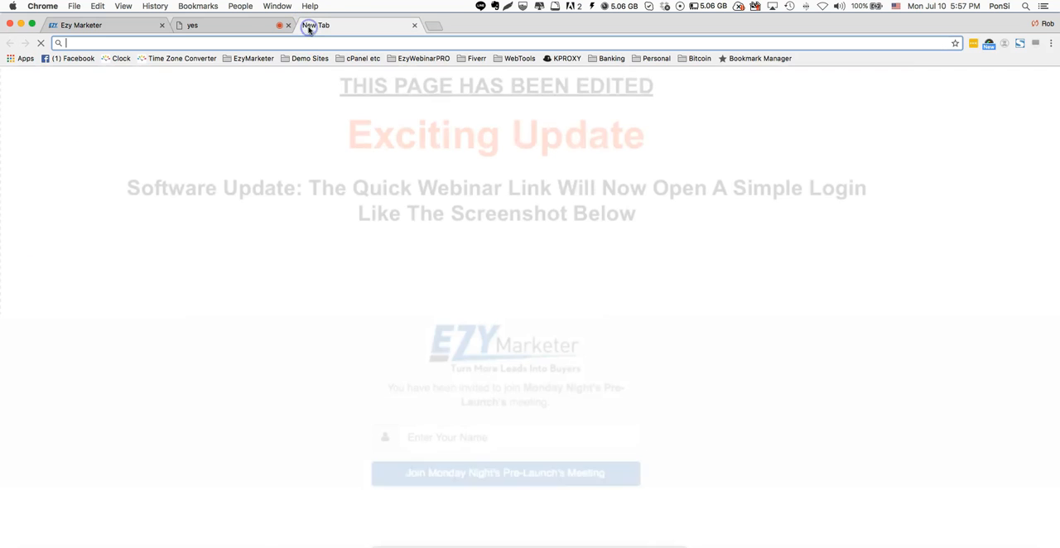
pyautogui.write('https://ezymlogin.com/webinar/webinar-start/akxocGsOY3c=')
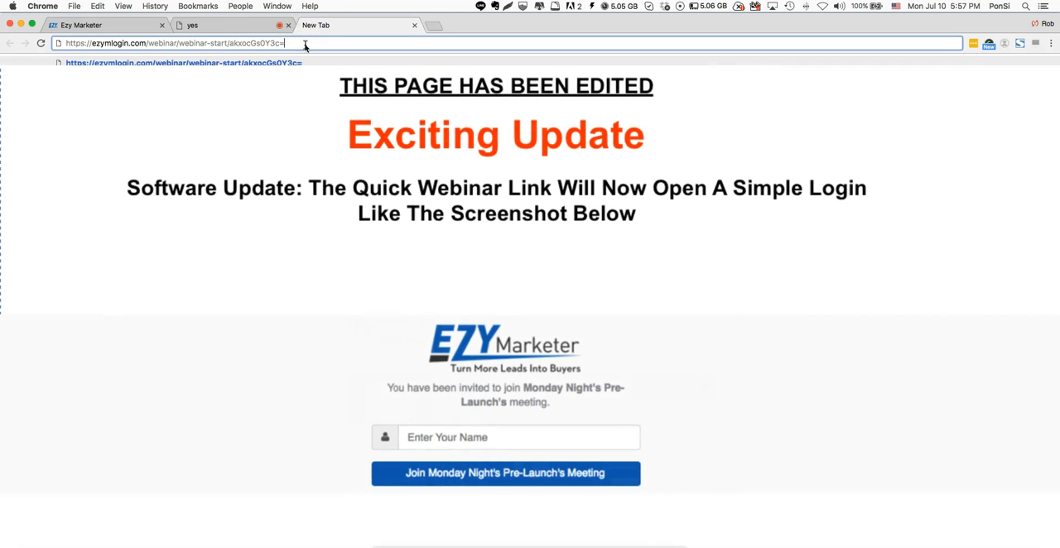
pyautogui.press('Return')
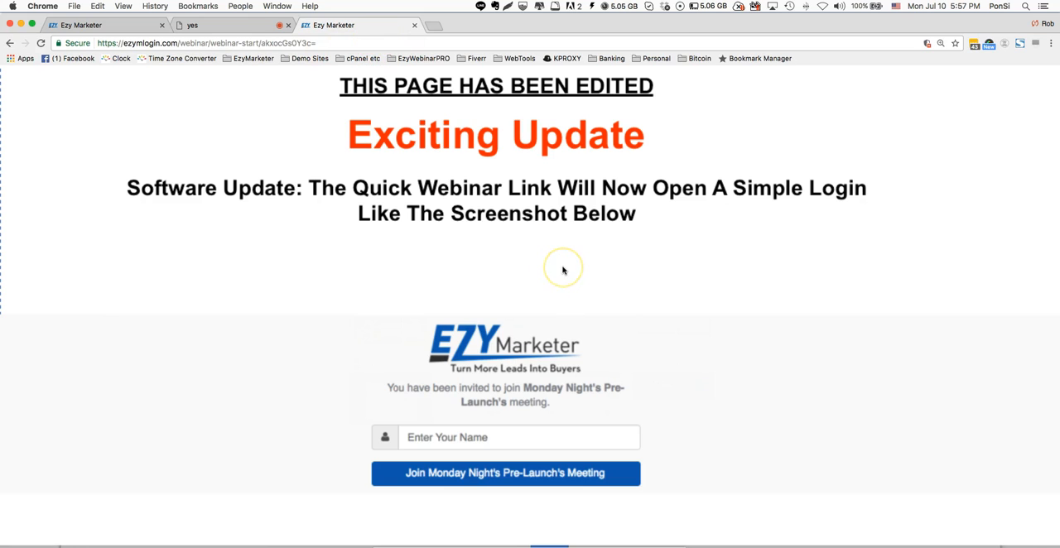
pyautogui.click(520, 307)
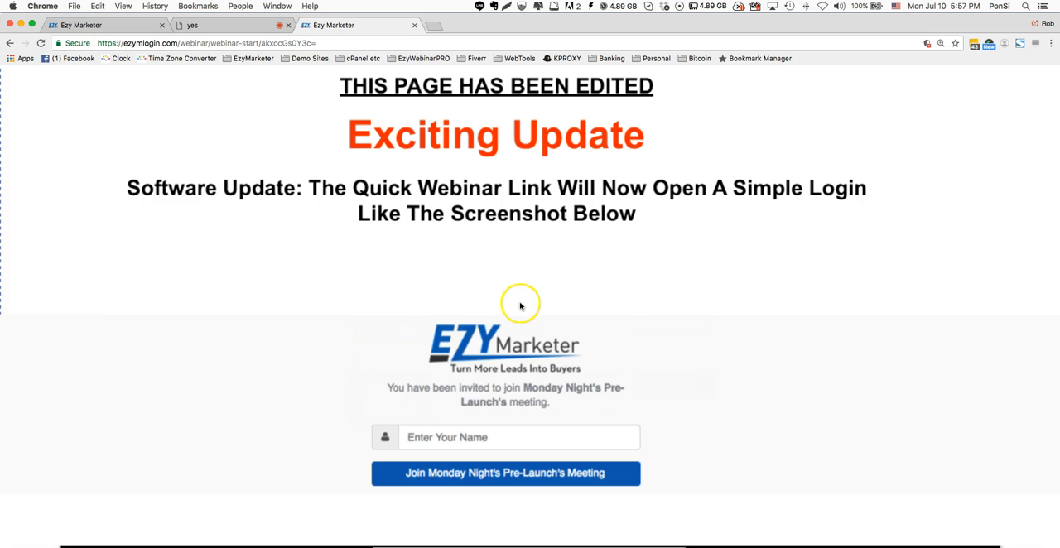
pyautogui.click(414, 25)
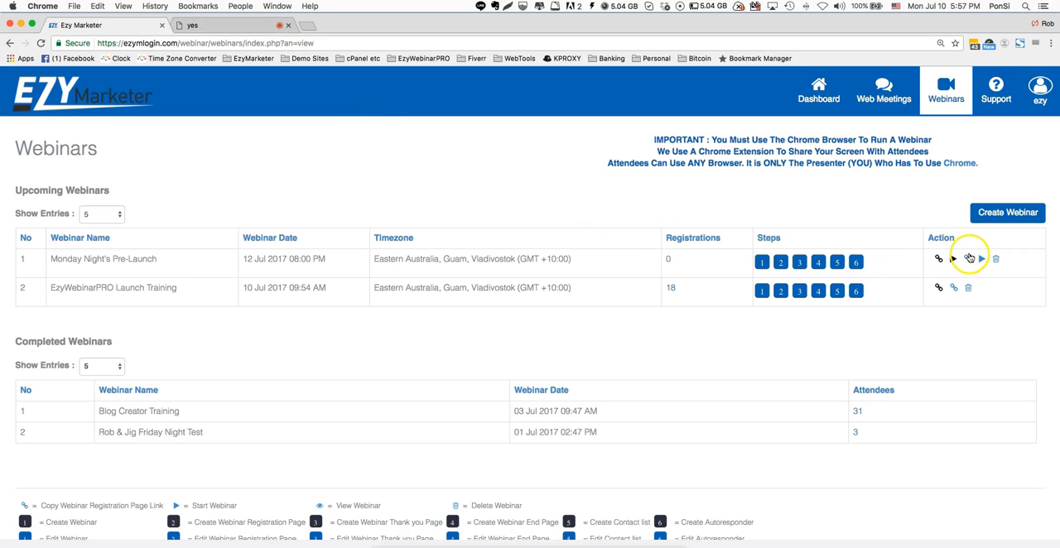
# - View the registration page link for Monday Night's Pre-Launch and close its dialog
pyautogui.click(1023, 361)
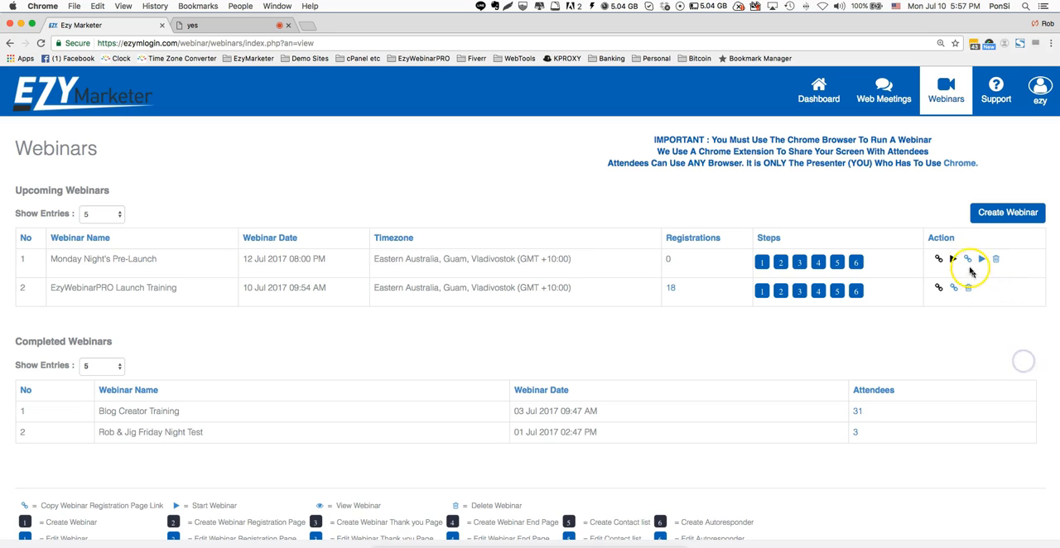
pyautogui.click(968, 259)
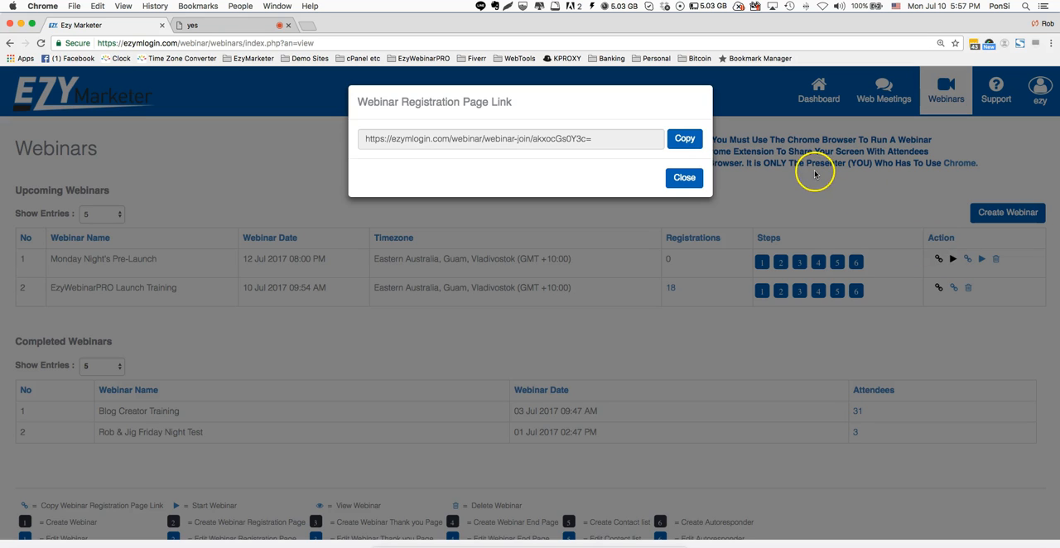
pyautogui.click(684, 178)
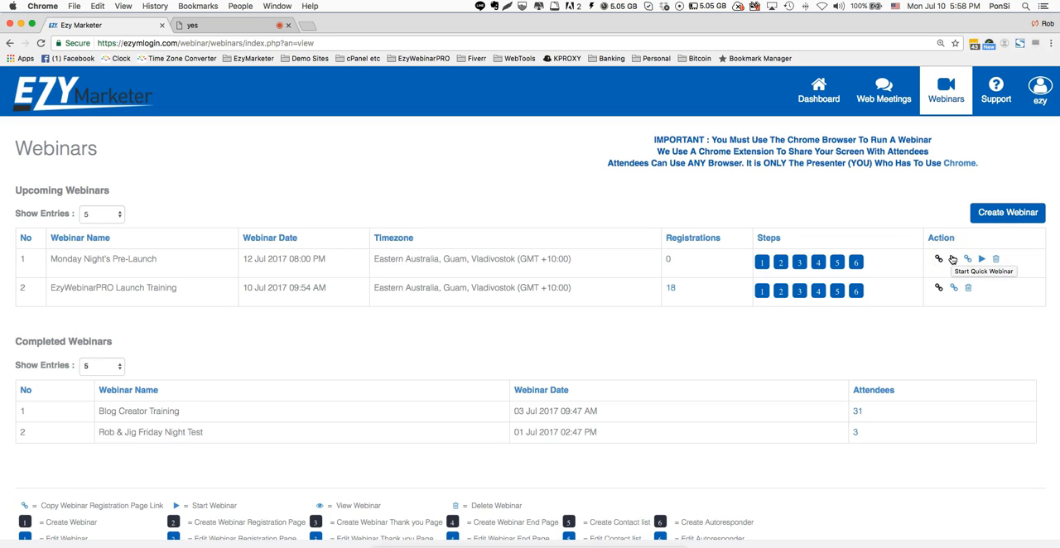
# - Start the quick webinar for Monday Night's Pre-Launch from the upcoming webinars list
pyautogui.click(954, 259)
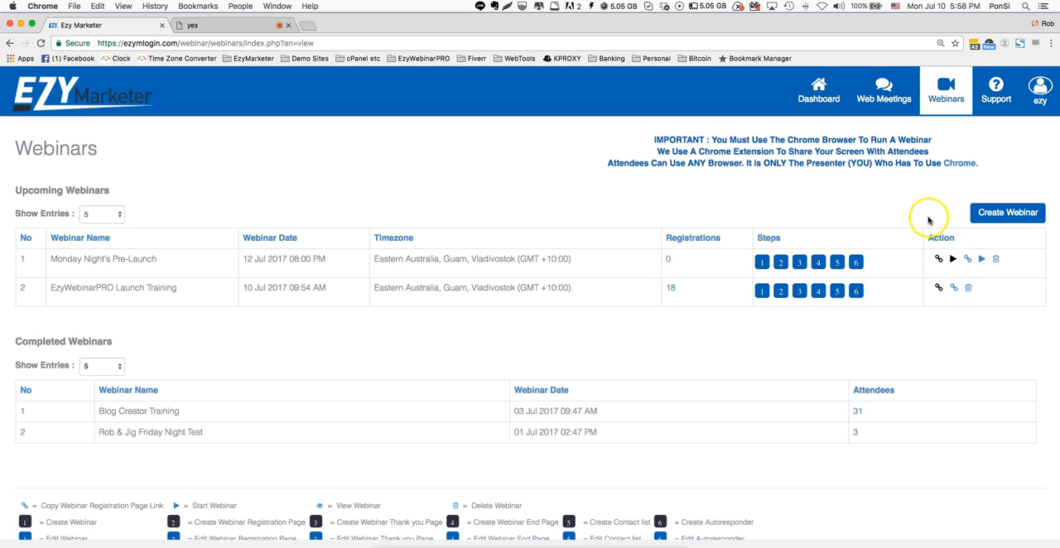